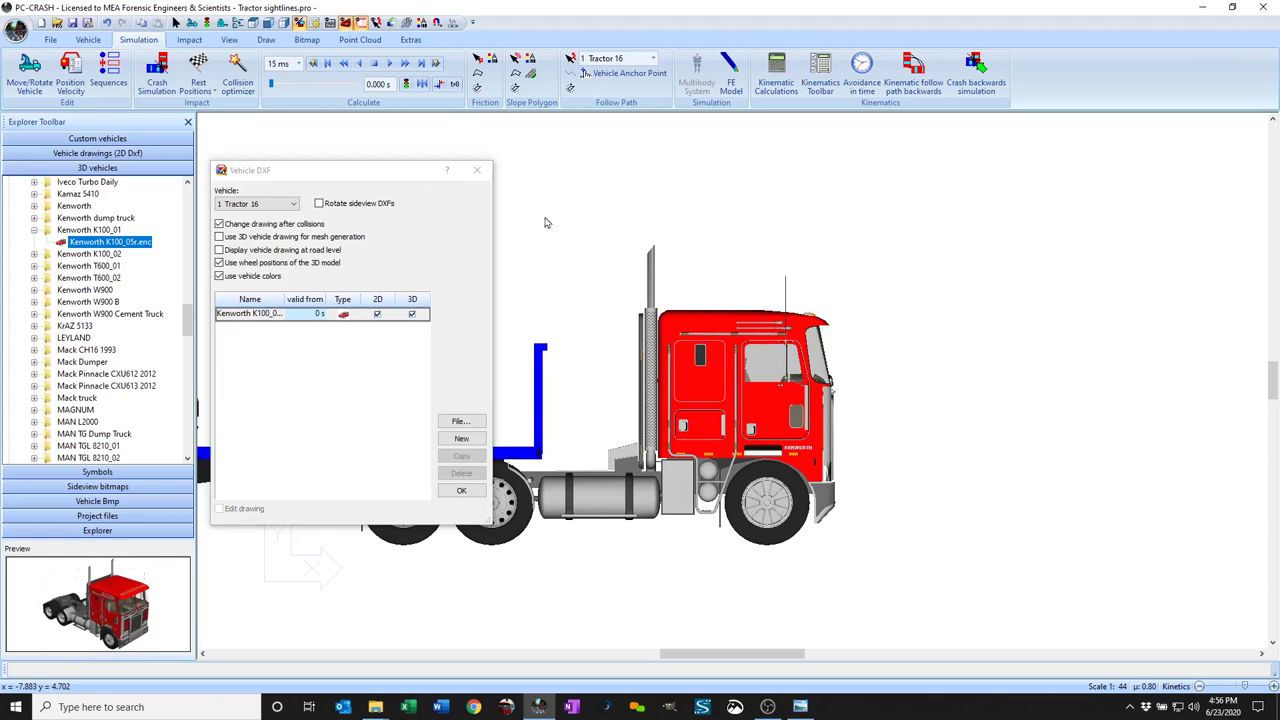
# Step: Add a new editable drawing 'New #1' and place the Kenworth K100_05r.enc model in it
pyautogui.scroll(-3, 1032, 330)
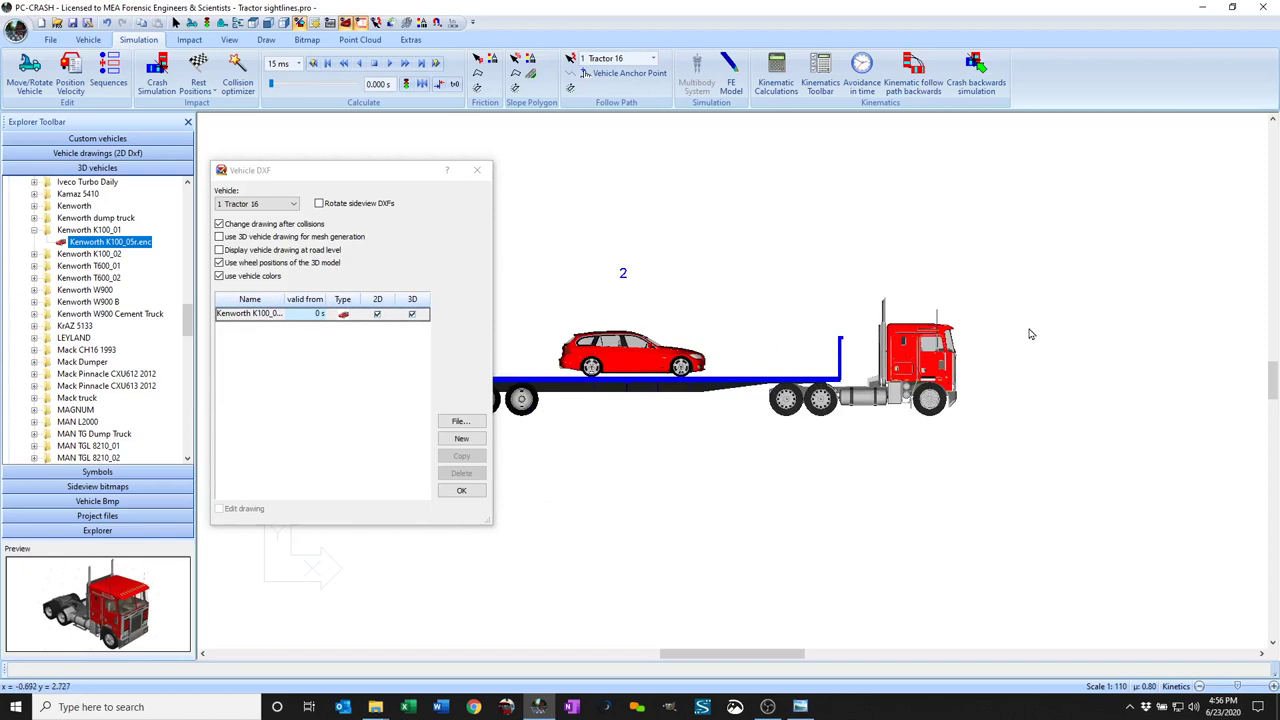
pyautogui.scroll(3, 1032, 334)
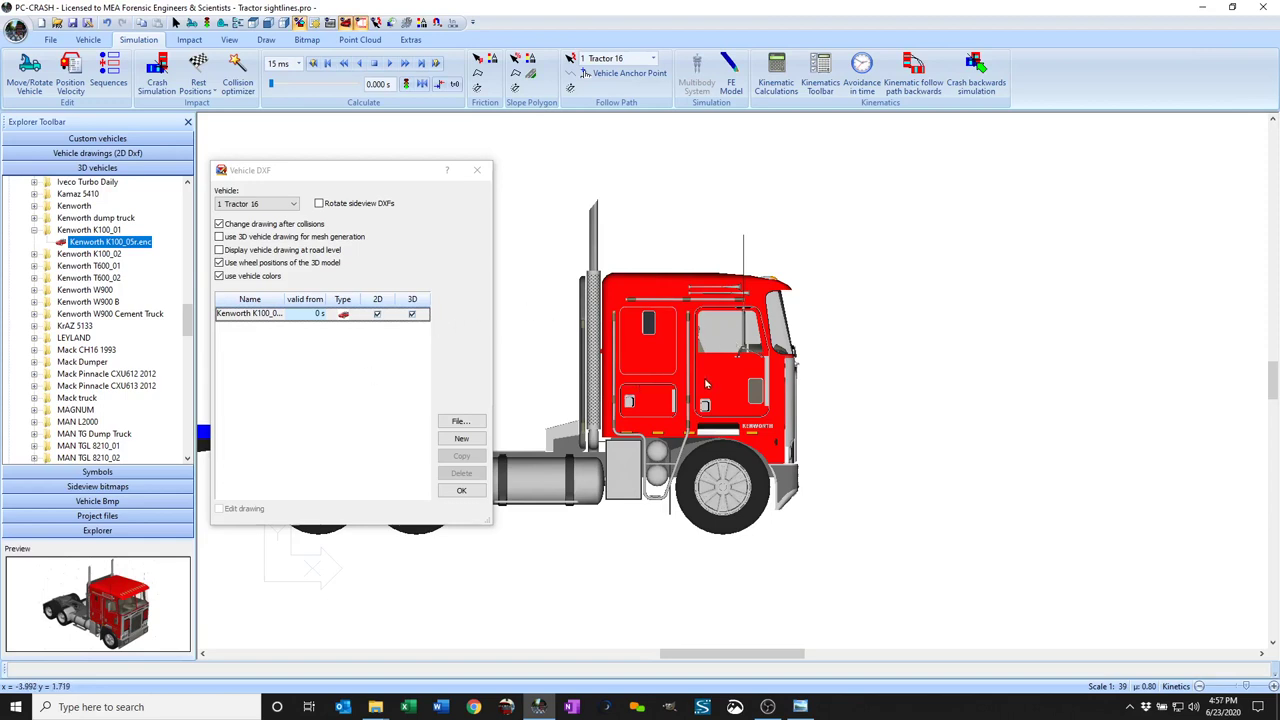
pyautogui.click(468, 439)
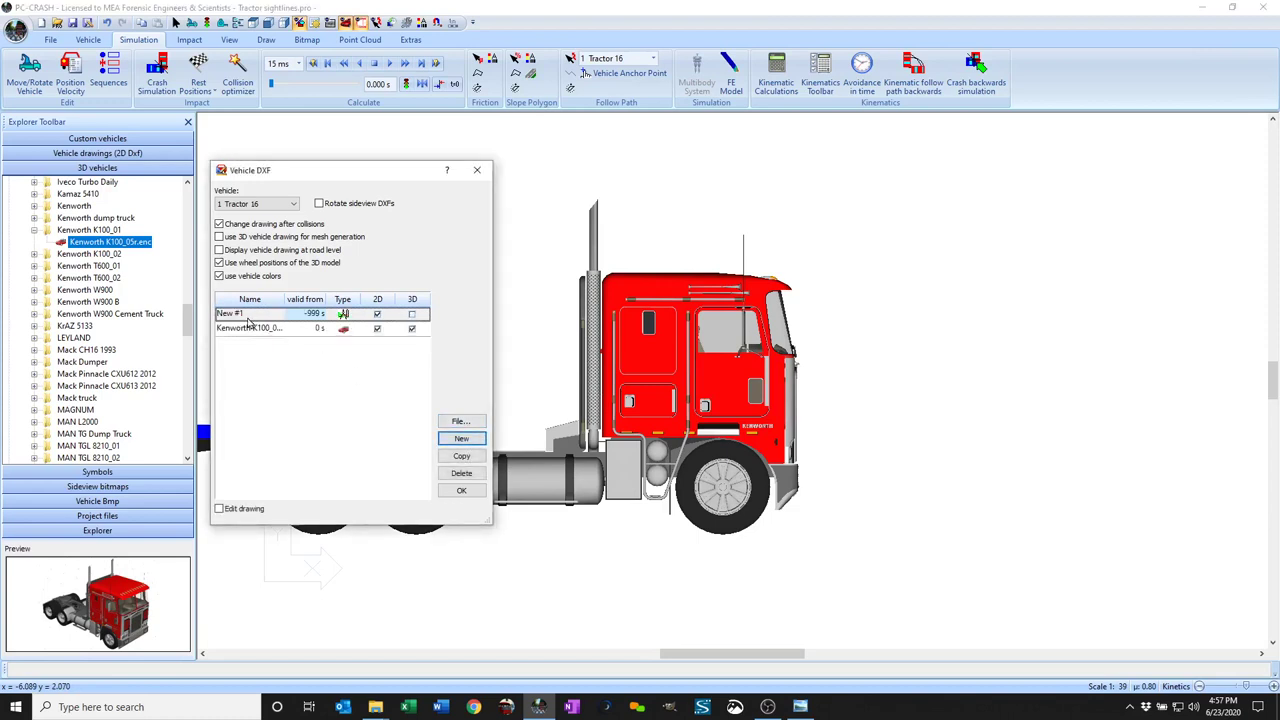
pyautogui.click(248, 316)
pyautogui.click(220, 509)
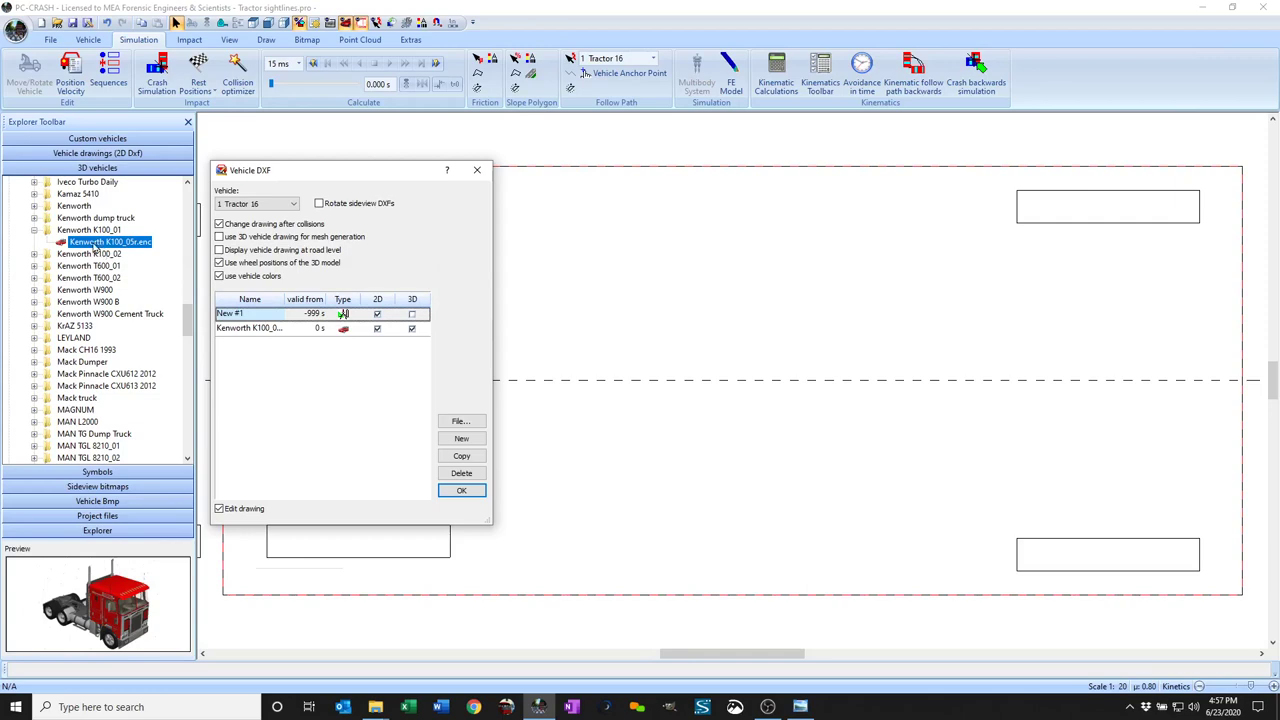
pyautogui.moveTo(92, 247)
pyautogui.mouseDown()
pyautogui.moveTo(709, 409)
pyautogui.moveTo(750, 390)
pyautogui.mouseUp()
pyautogui.scroll(-2, 820, 376)
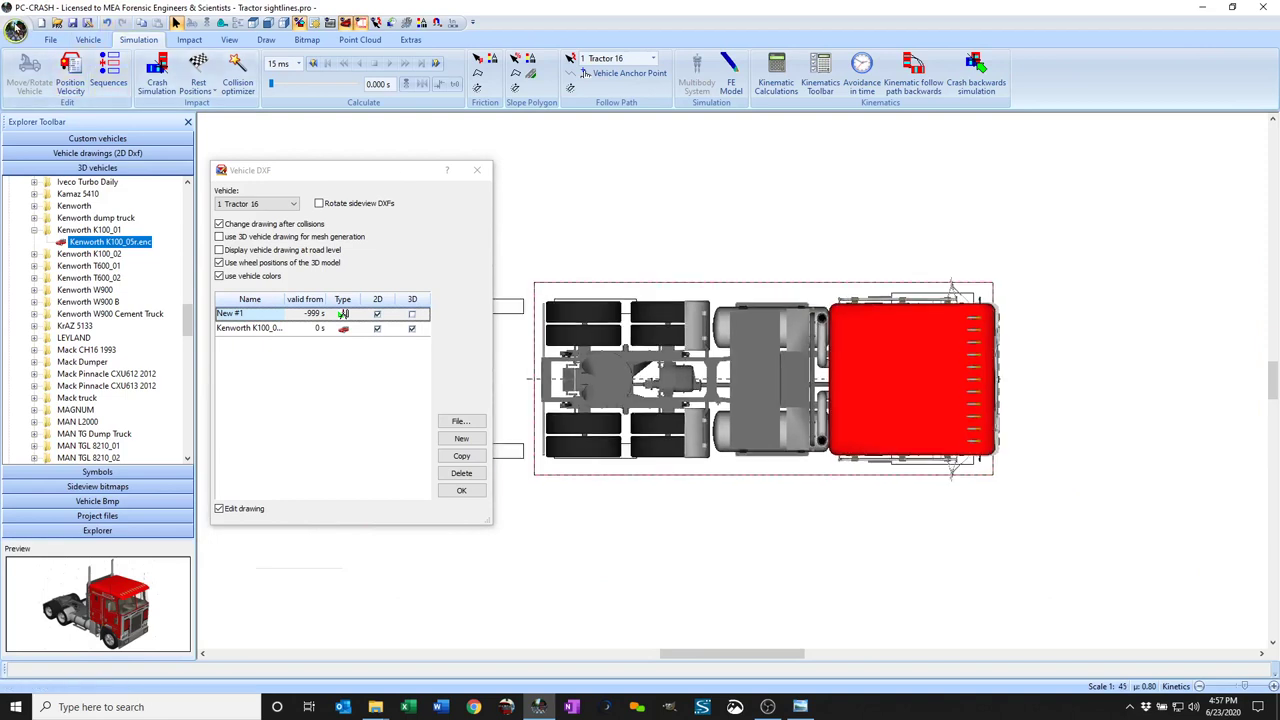
pyautogui.scroll(1, 1008, 273)
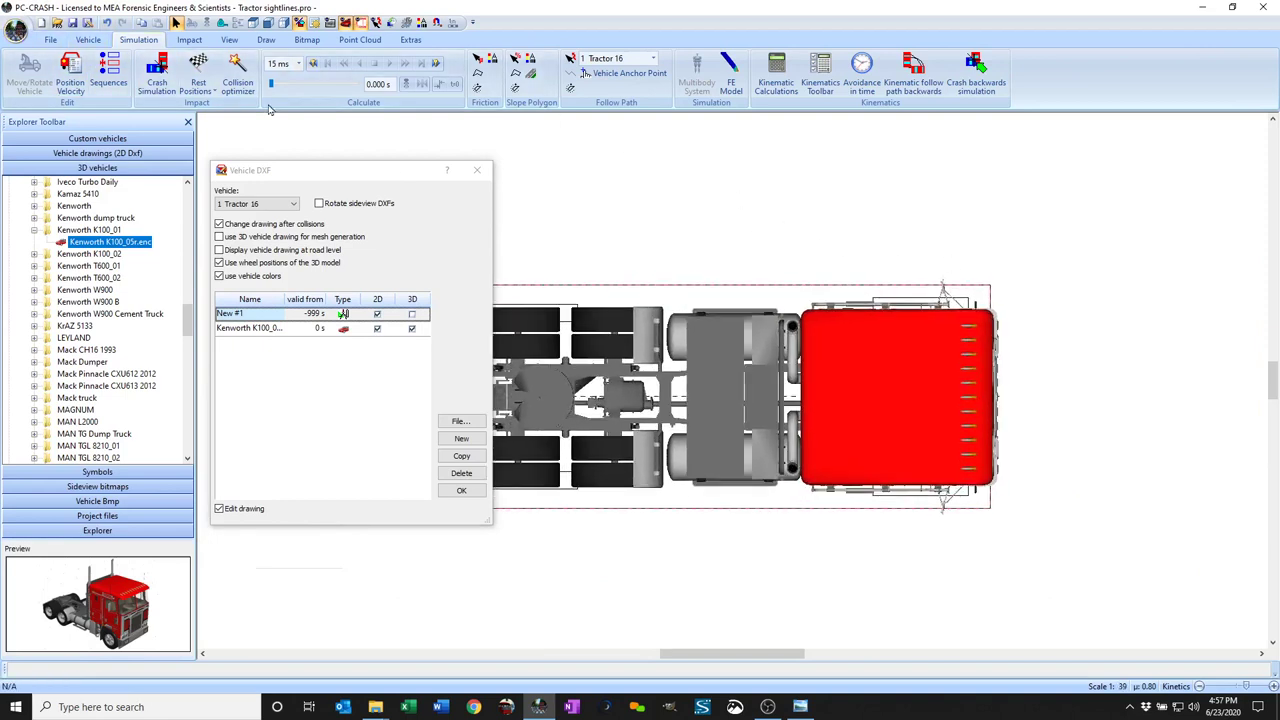
# Step: Shift the selected tractor model slightly in negative x with Move selected 3D
pyautogui.click(783, 345)
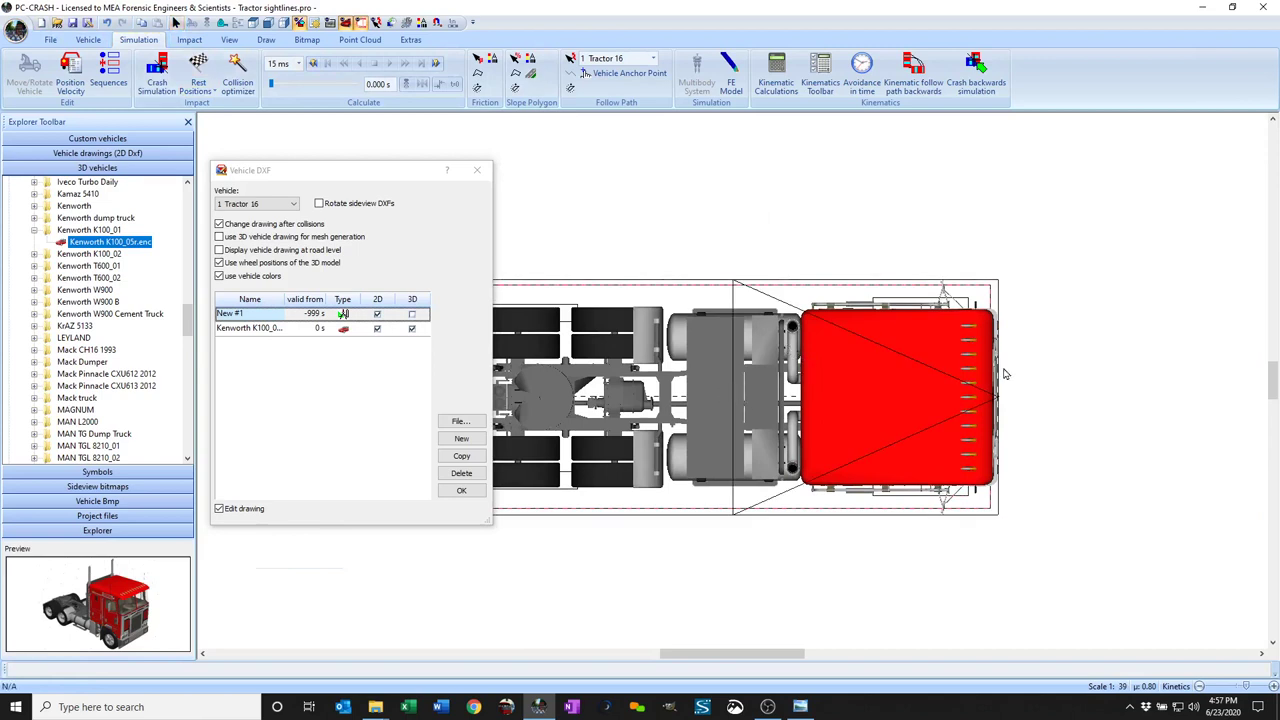
pyautogui.scroll(-1, 1038, 288)
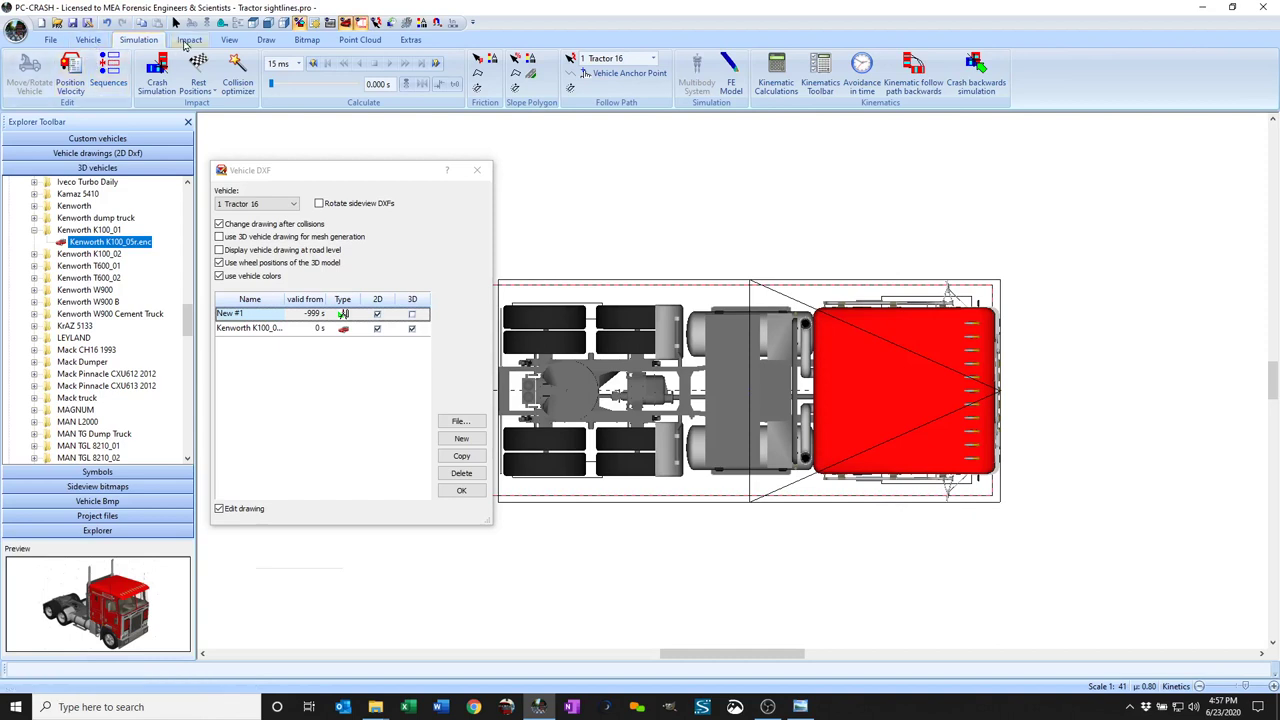
pyautogui.click(260, 41)
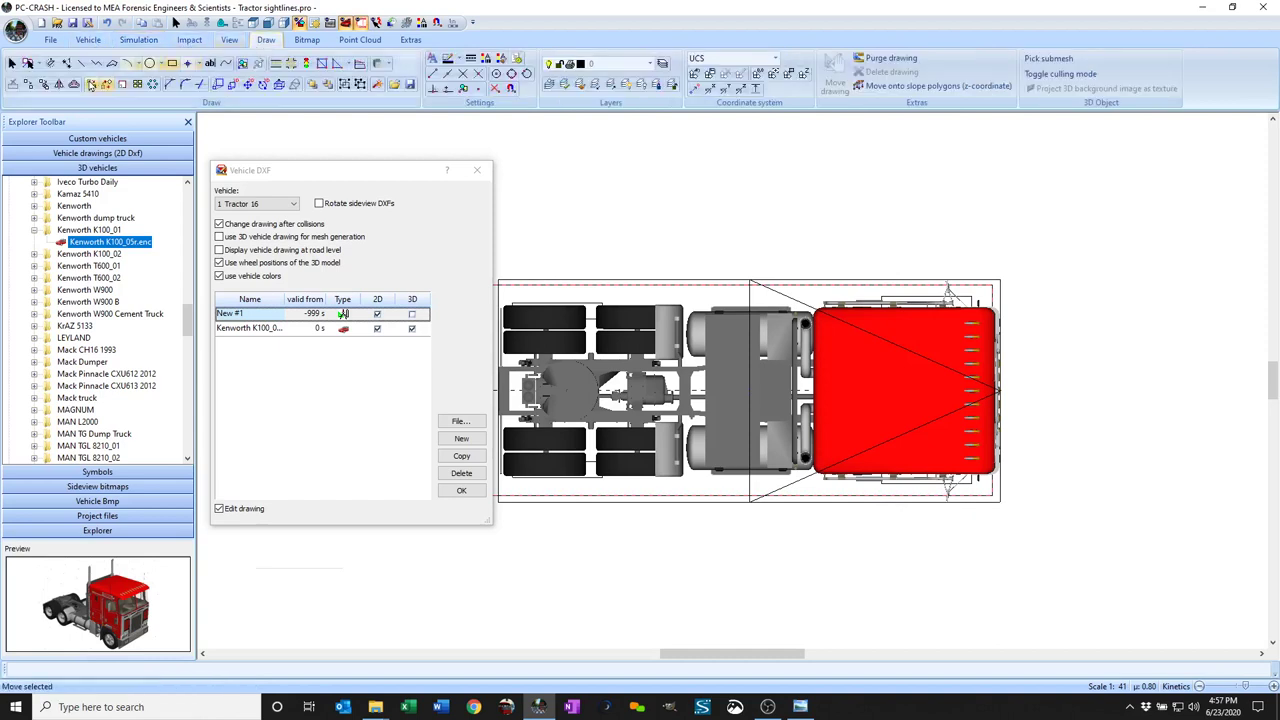
pyautogui.click(247, 87)
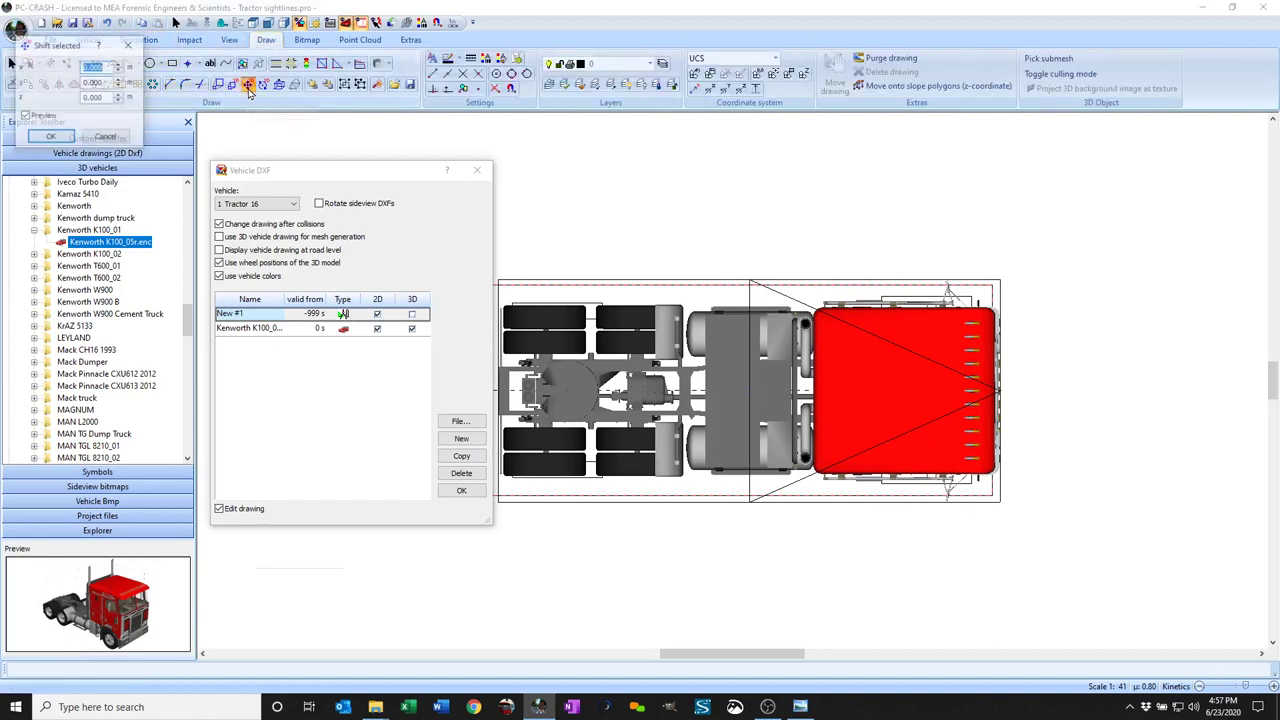
pyautogui.click(118, 70)
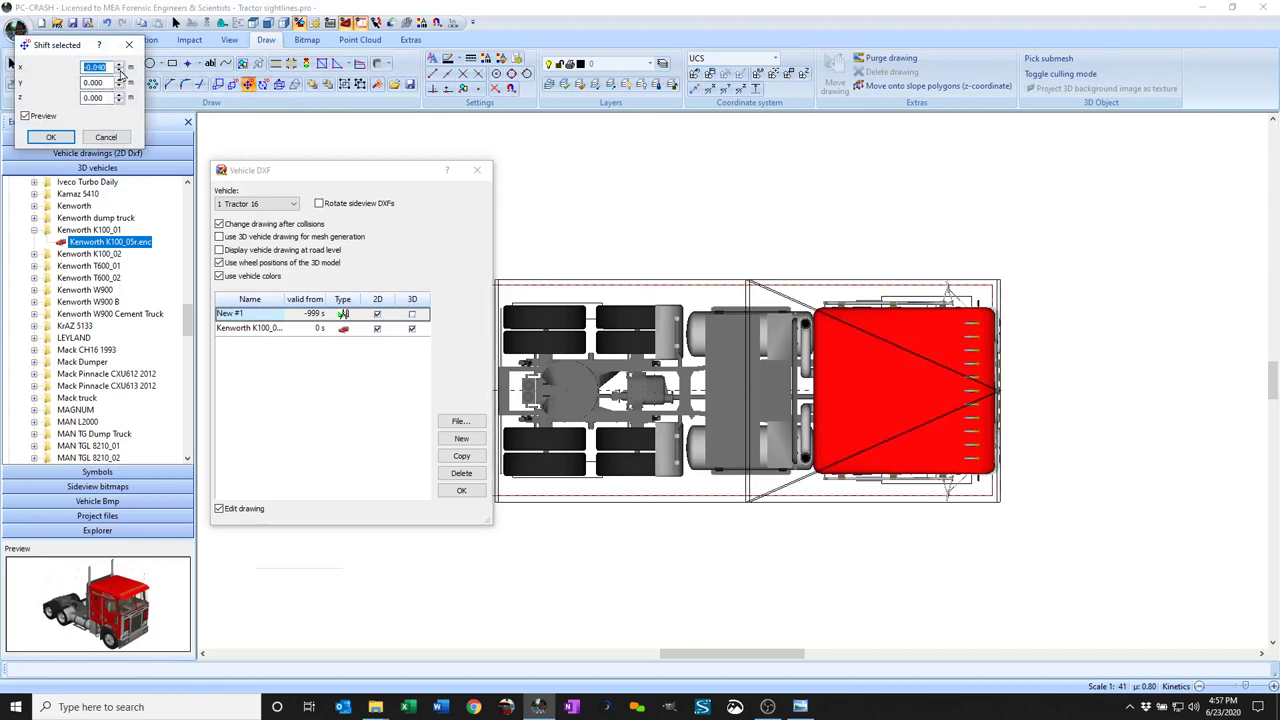
pyautogui.click(119, 71)
pyautogui.click(119, 71)
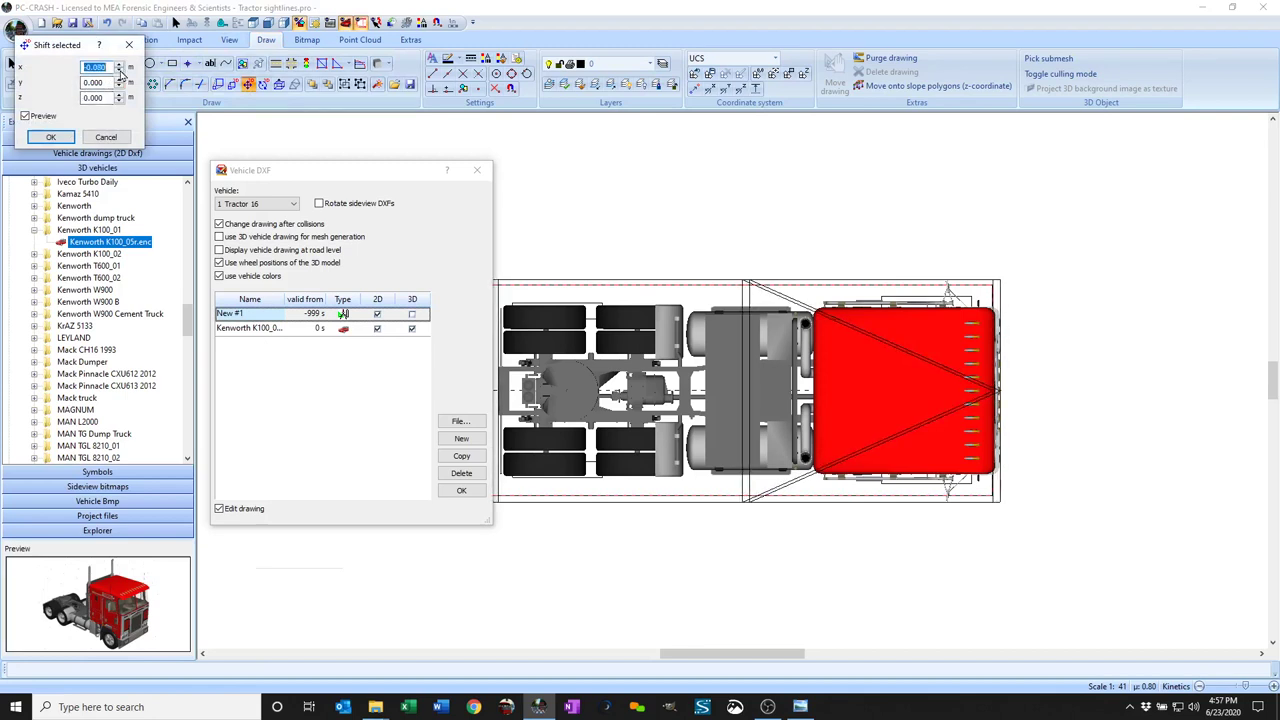
pyautogui.click(54, 139)
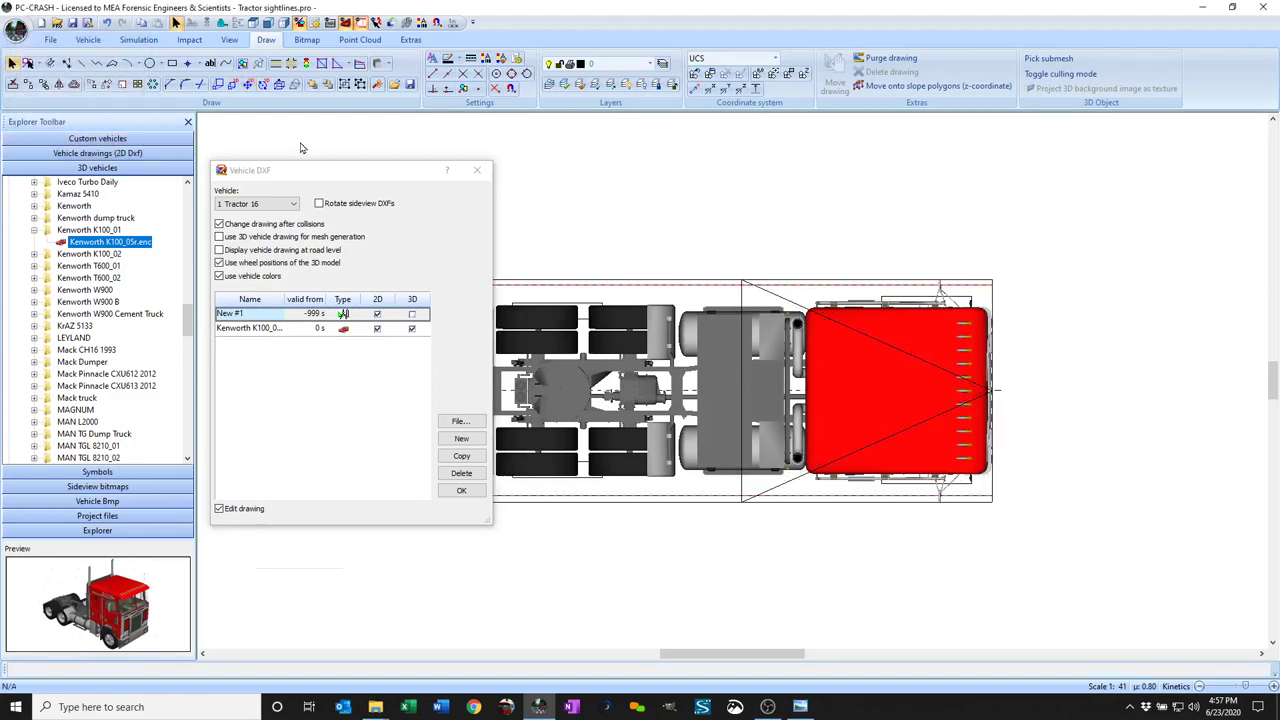
# Step: Create three new layers named Shape, Construction and Volume
pyautogui.click(271, 23)
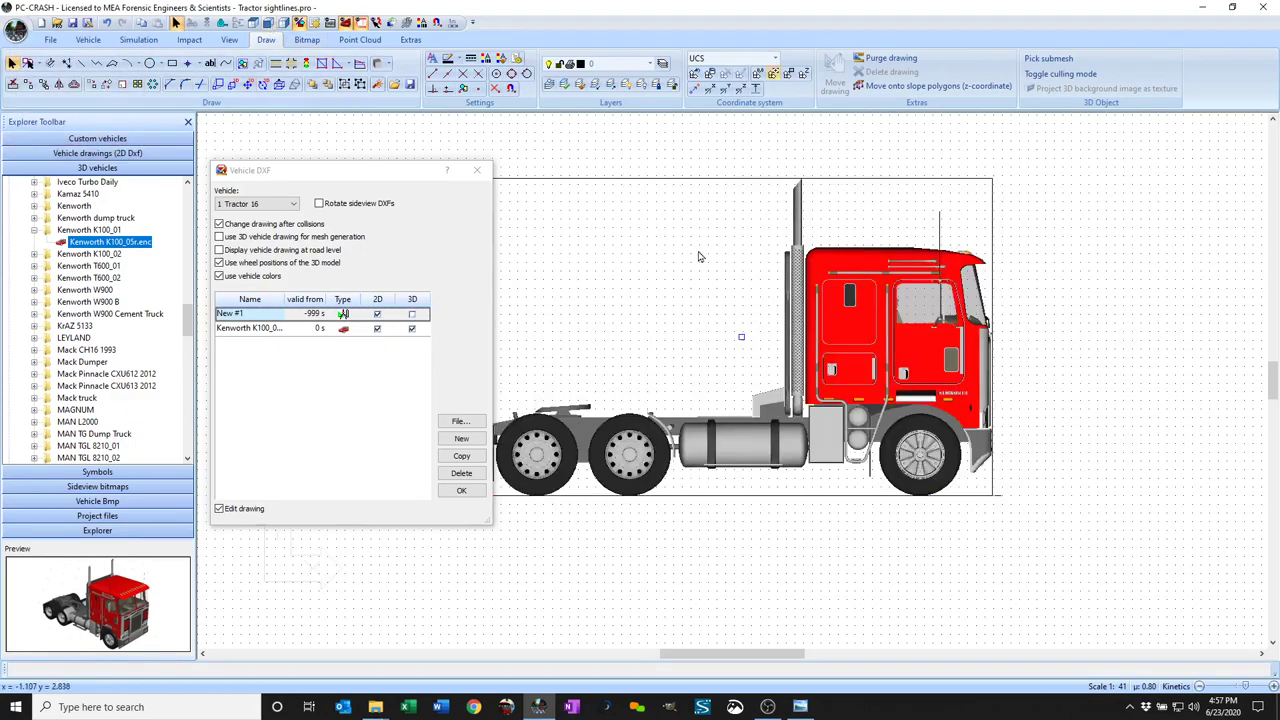
pyautogui.scroll(-2, 590, 257)
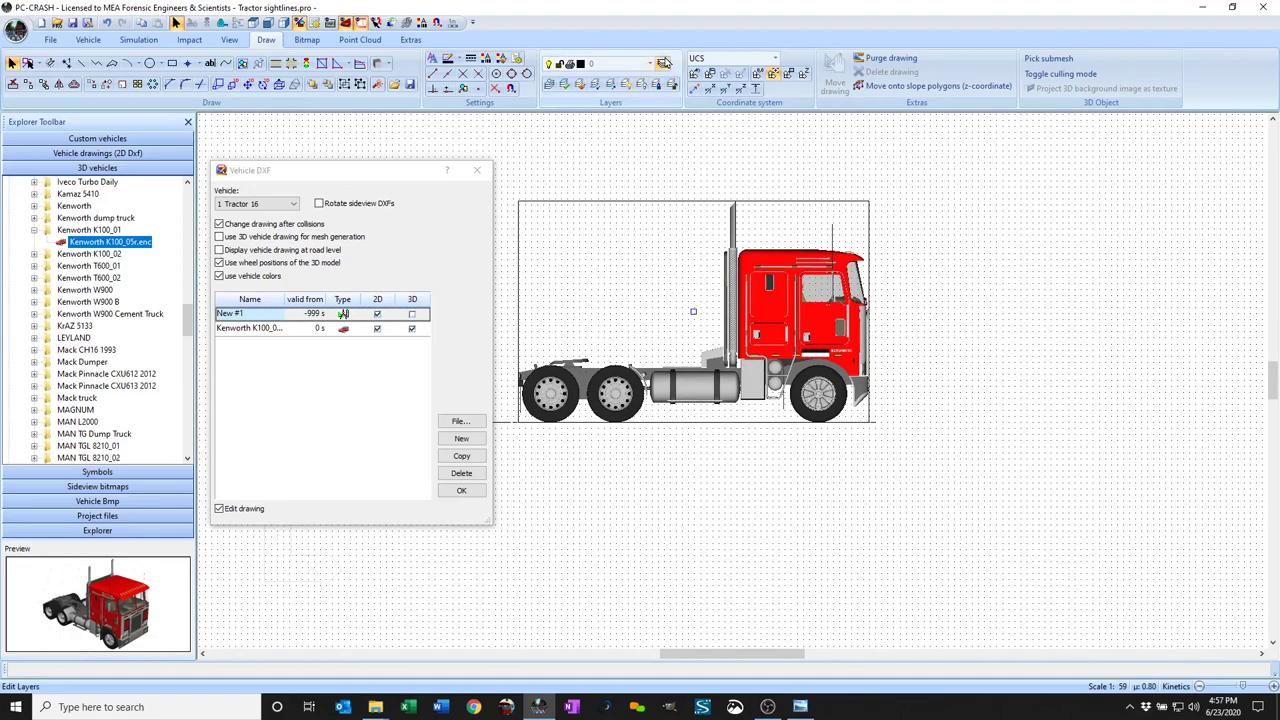
pyautogui.click(662, 65)
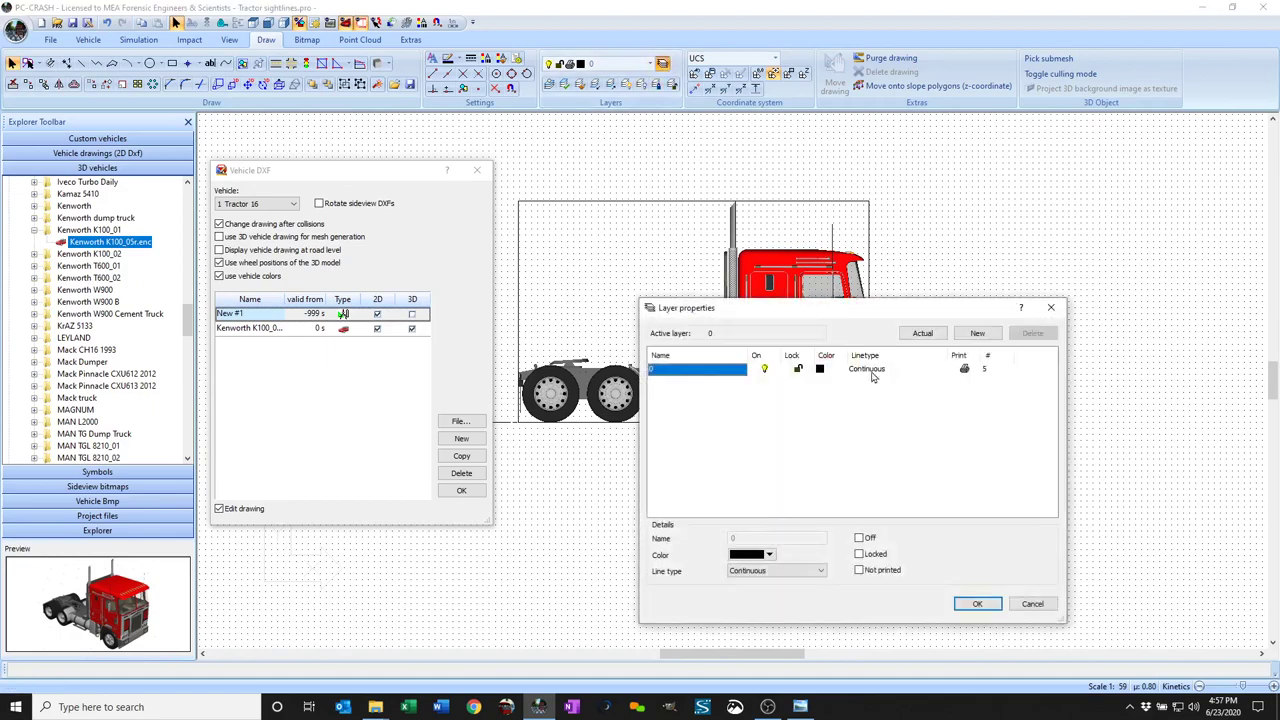
pyautogui.click(977, 333)
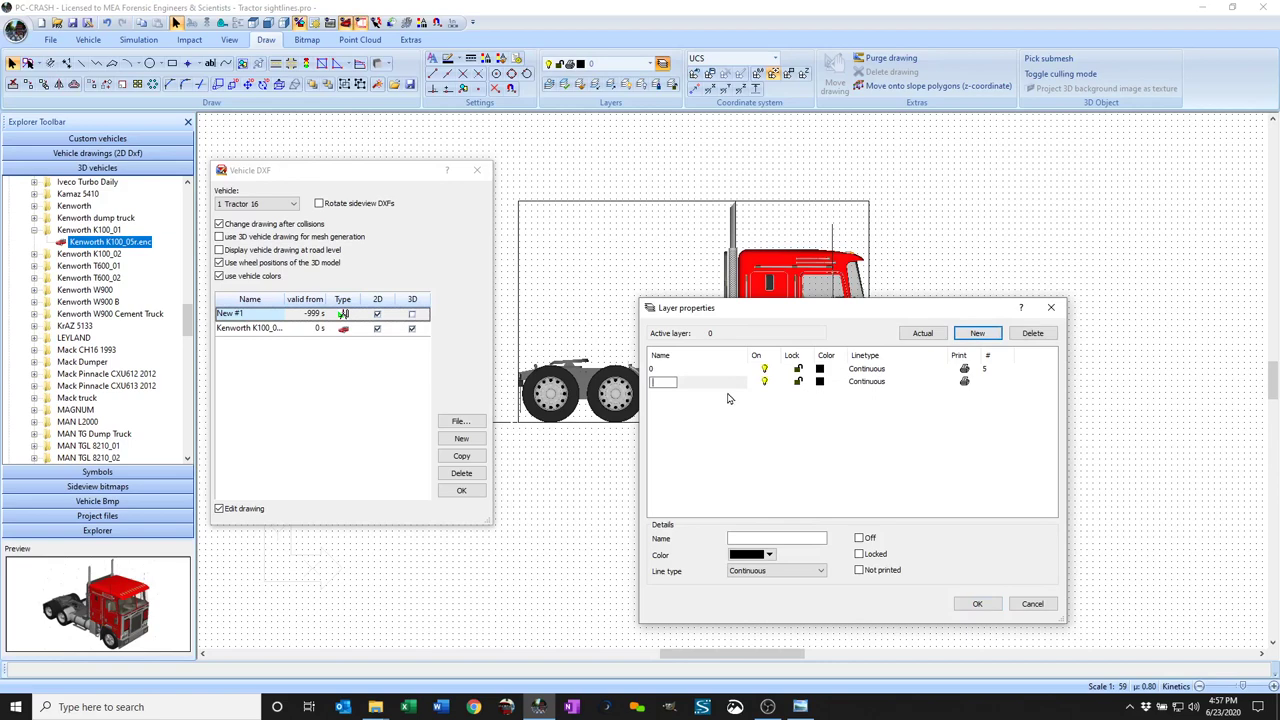
pyautogui.write('Shapre')
pyautogui.click(962, 344)
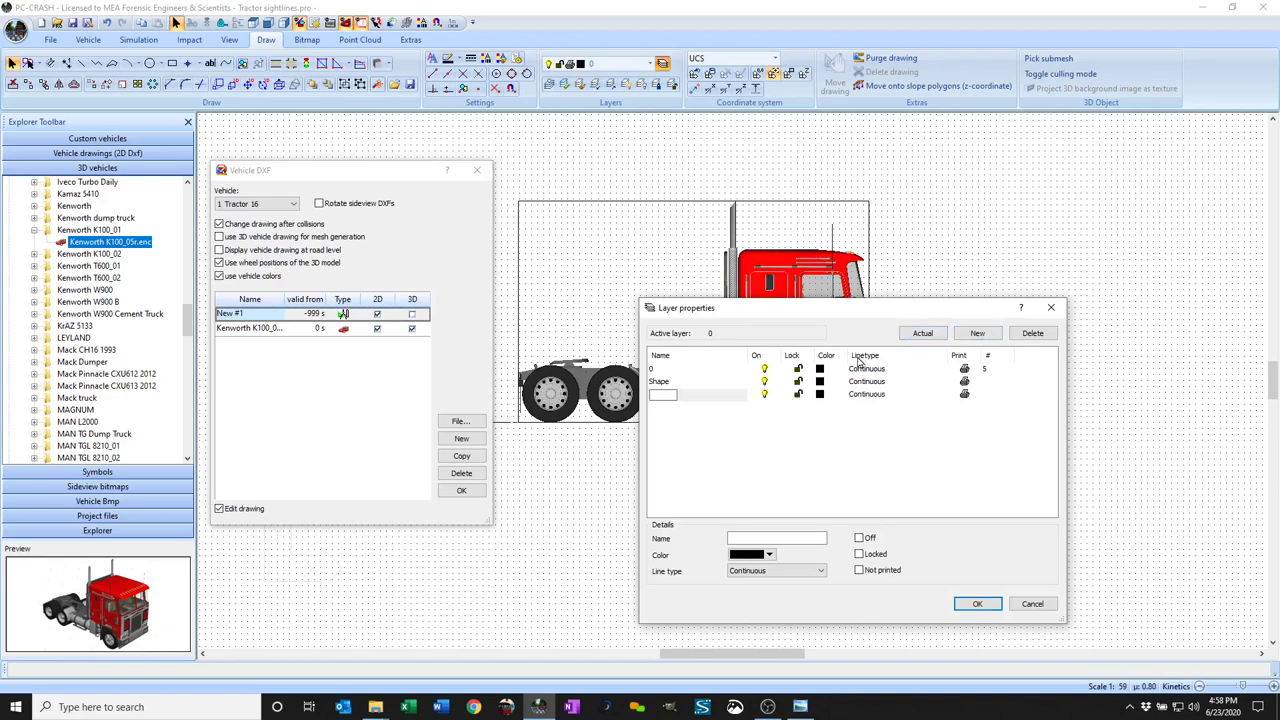
pyautogui.write('Construction')
pyautogui.click(977, 333)
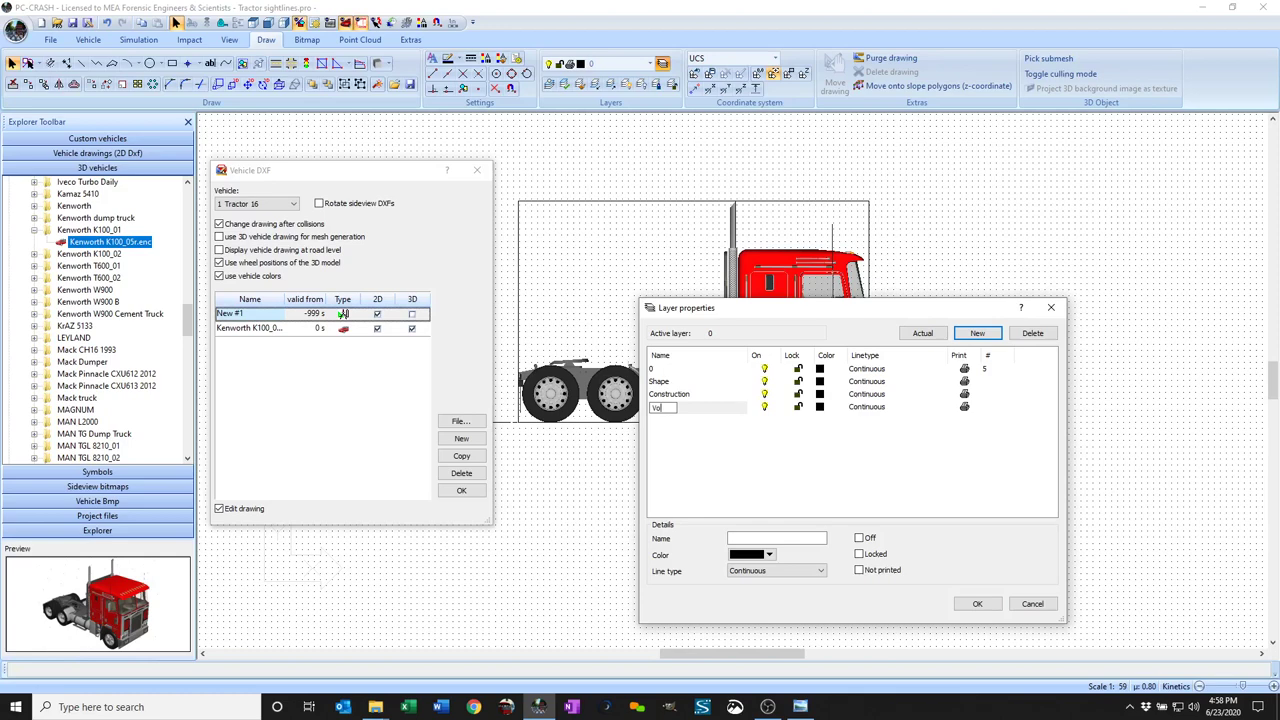
pyautogui.write('Volume')
pyautogui.press('Return')
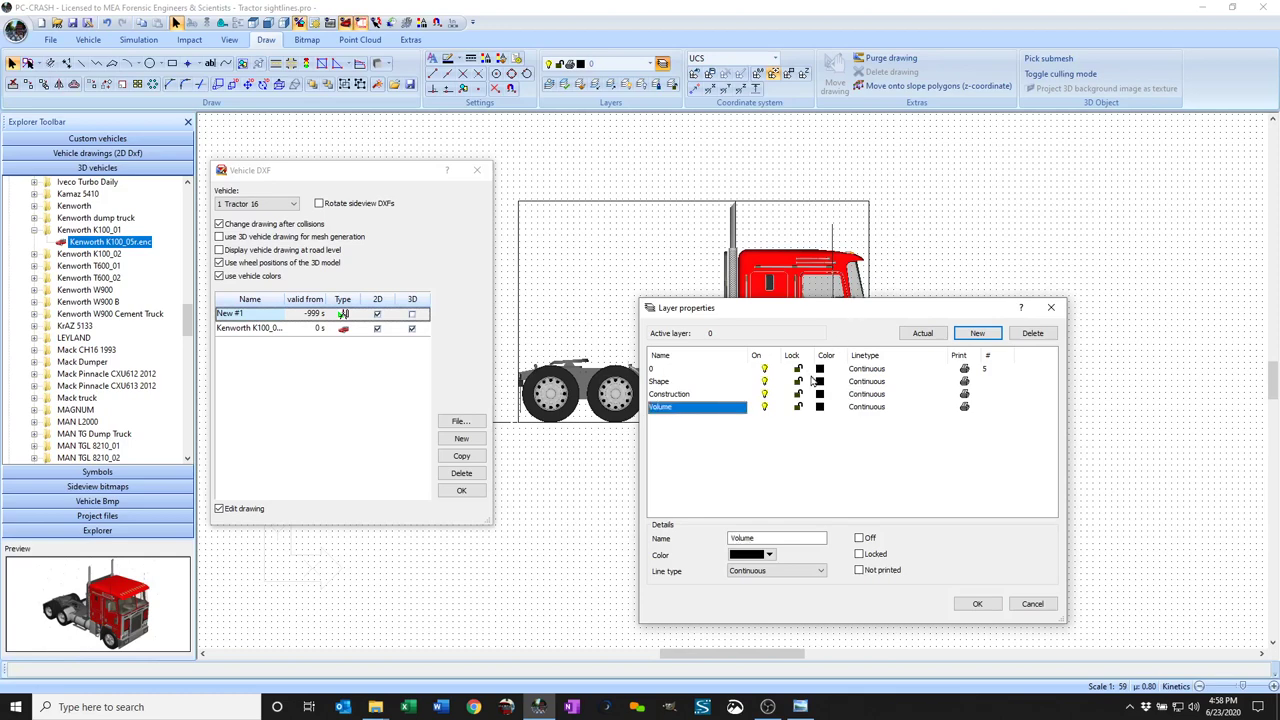
pyautogui.click(977, 603)
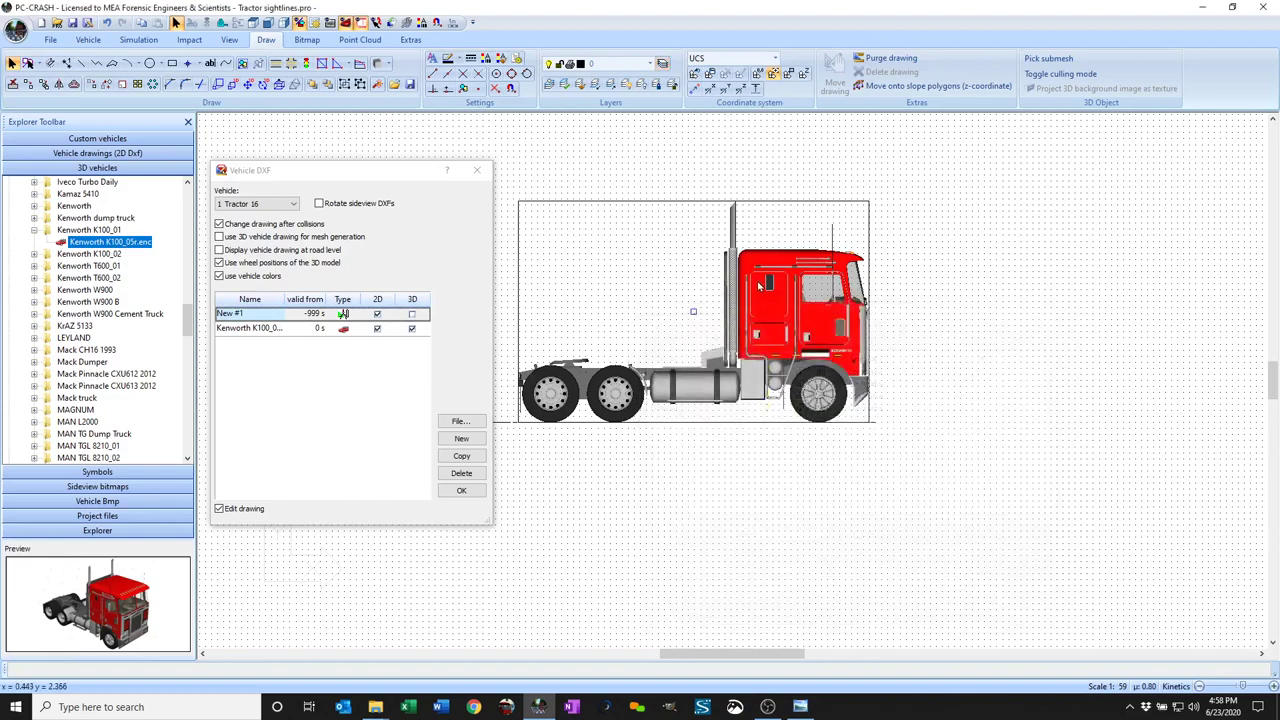
# Step: Move the tractor model from layer 0 onto the Shape layer in Object properties
pyautogui.click(486, 57)
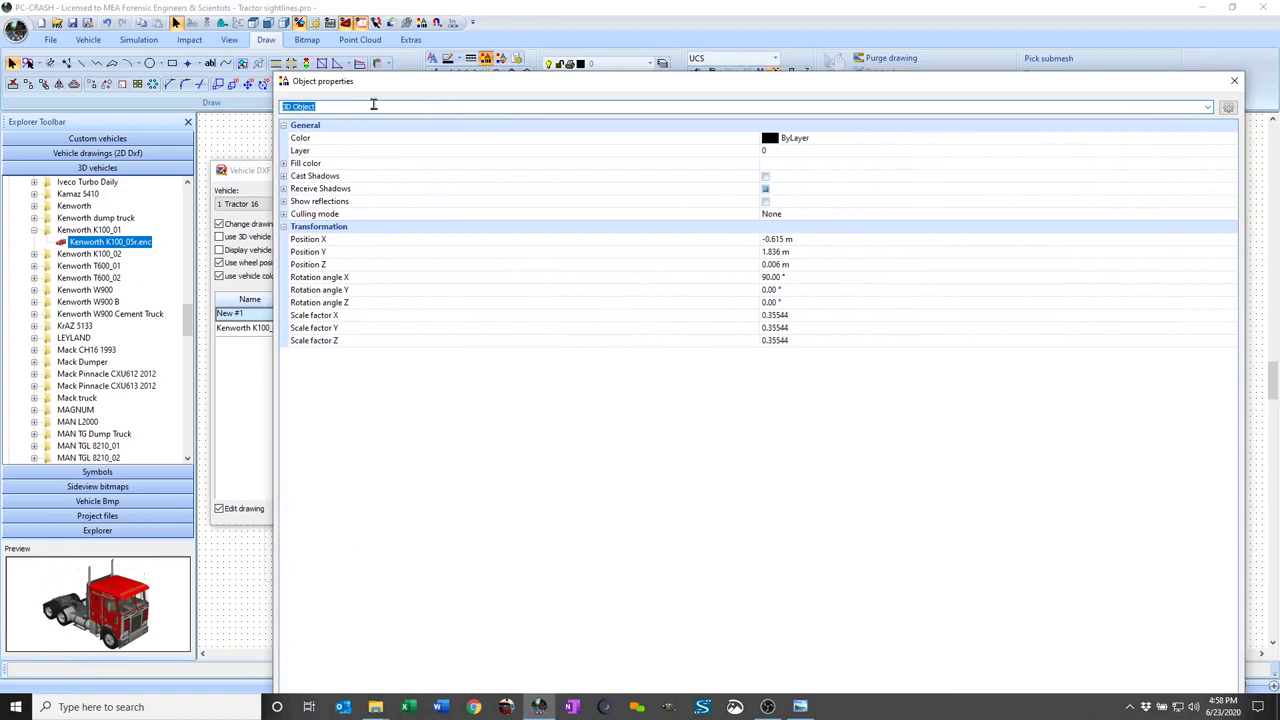
pyautogui.click(870, 139)
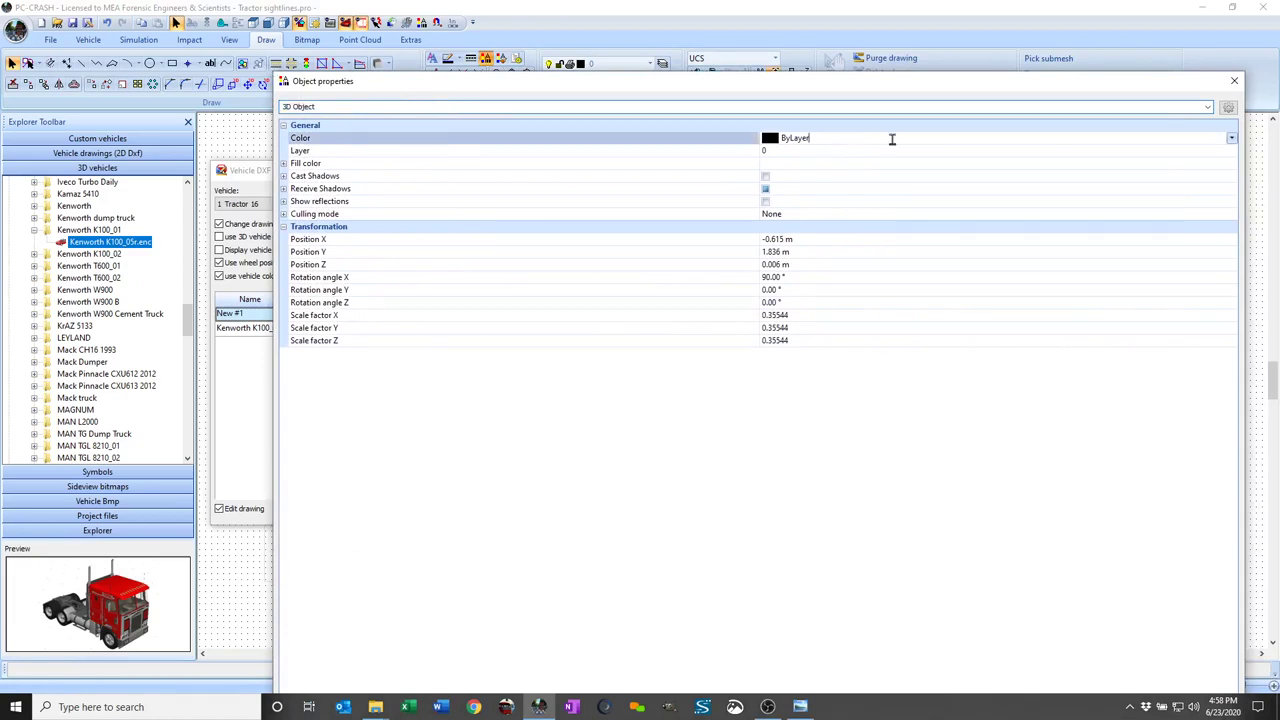
pyautogui.click(1105, 151)
pyautogui.click(1230, 152)
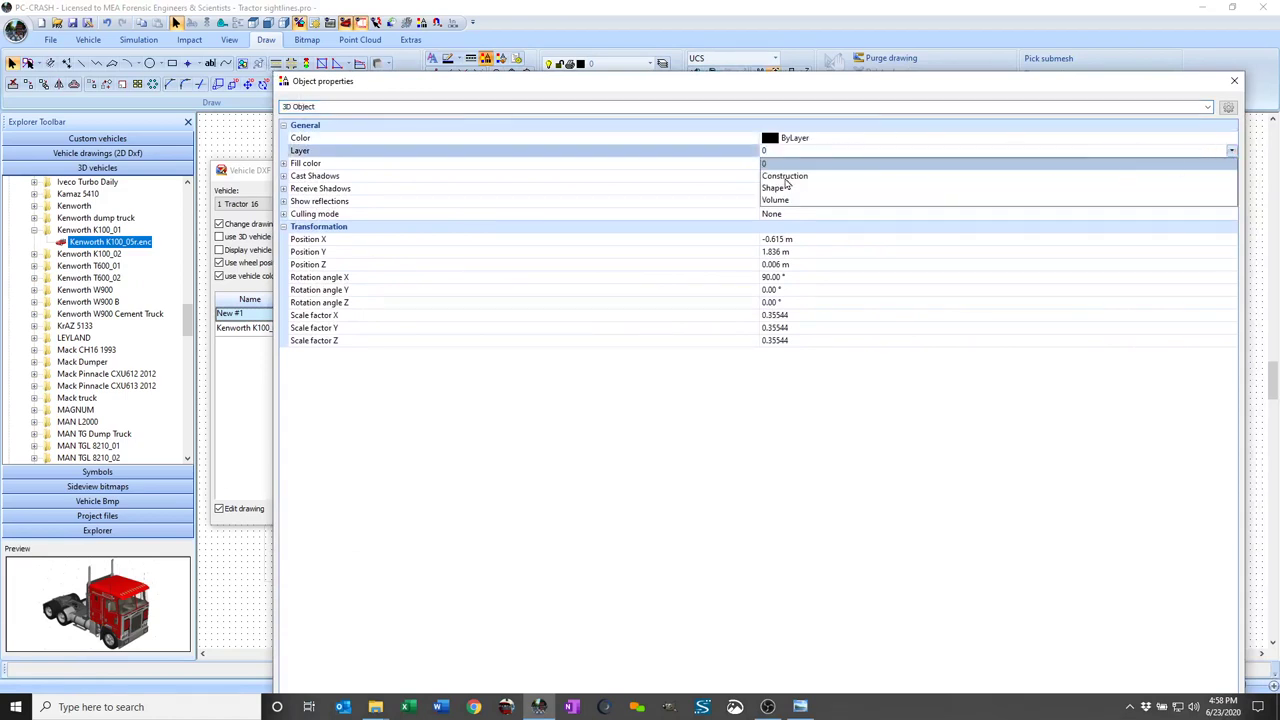
pyautogui.click(789, 189)
pyautogui.moveTo(736, 77); pyautogui.dragTo(650, 188)
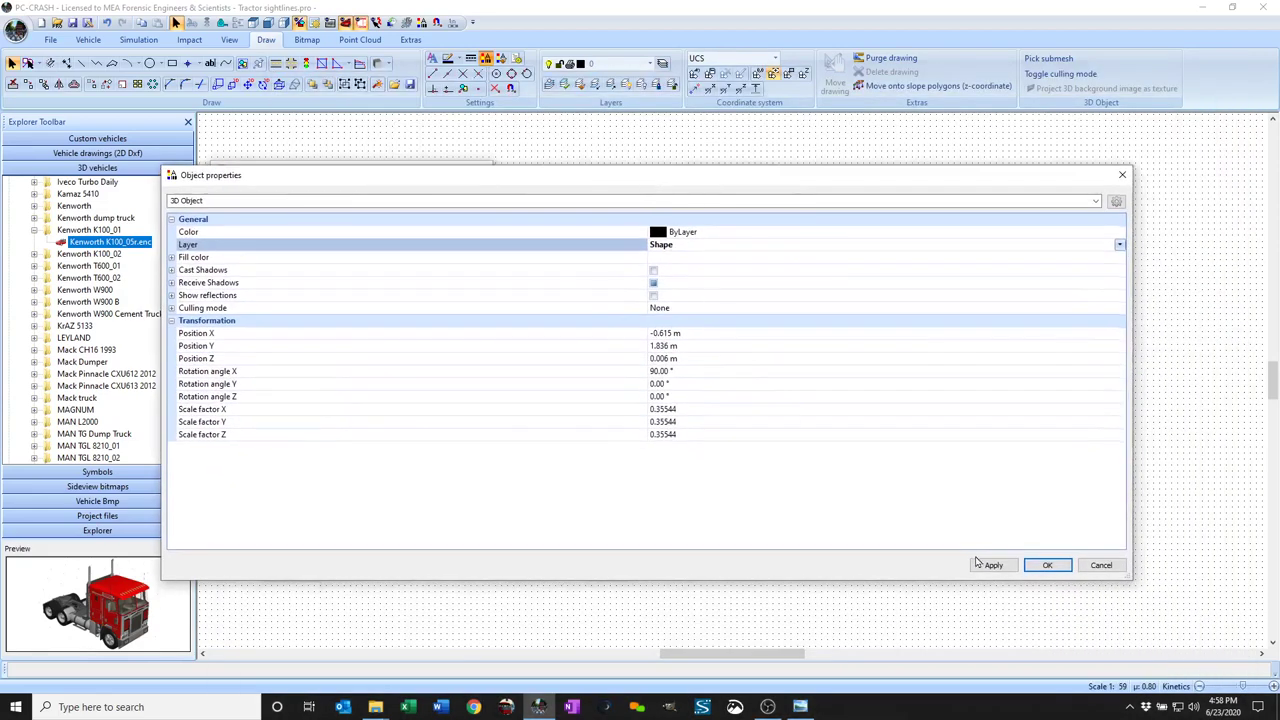
pyautogui.click(1047, 565)
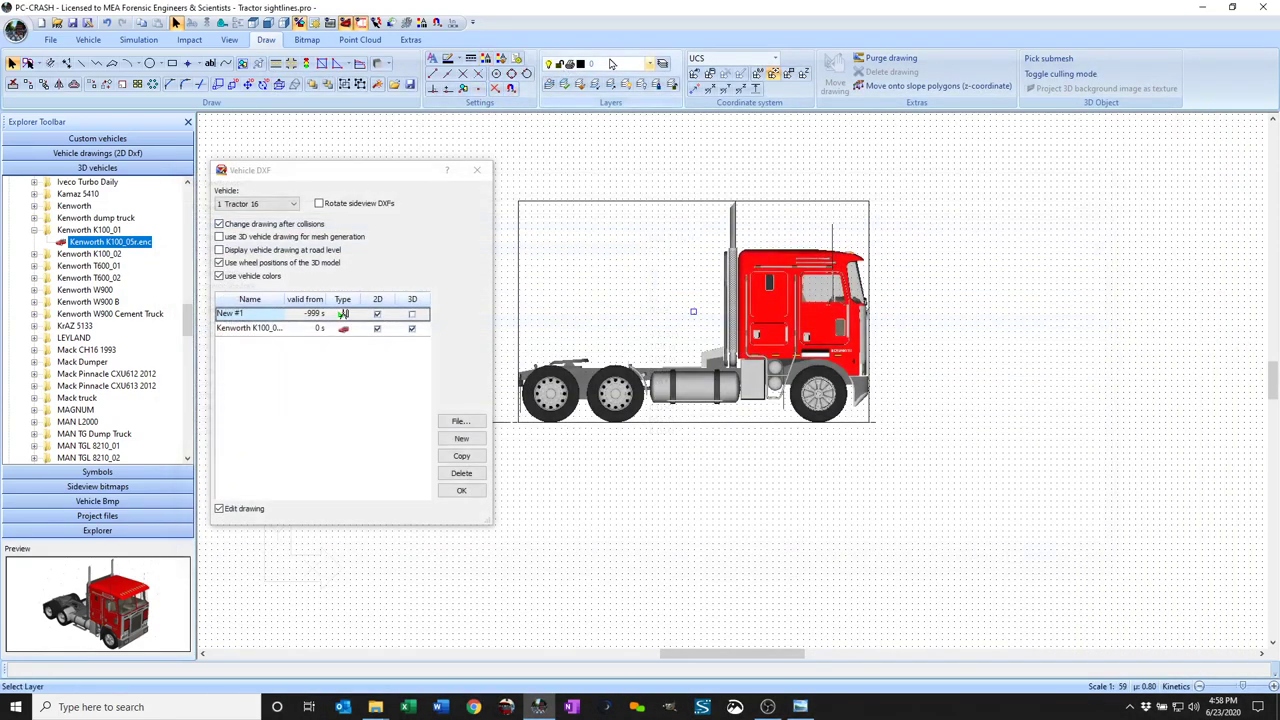
# Step: On the Construction layer, draw a sightline from the driver's eye down to the ground ahead
pyautogui.click(612, 64)
pyautogui.click(605, 87)
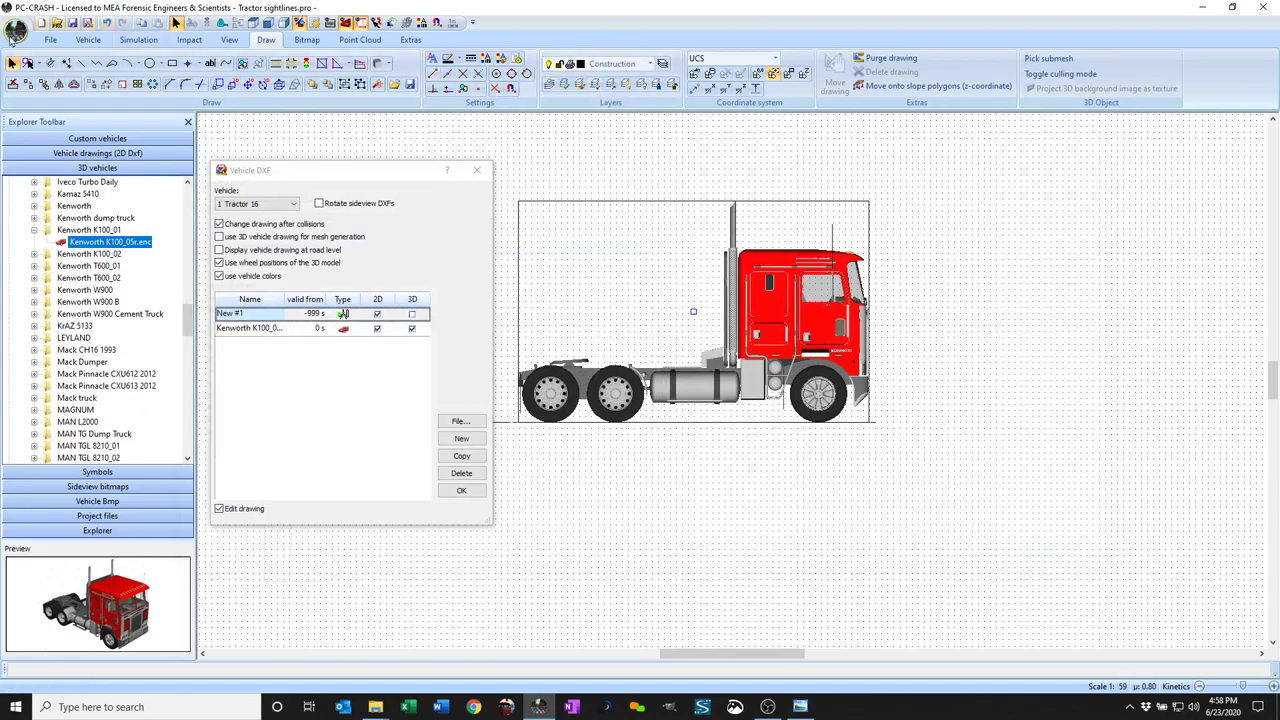
pyautogui.click(80, 63)
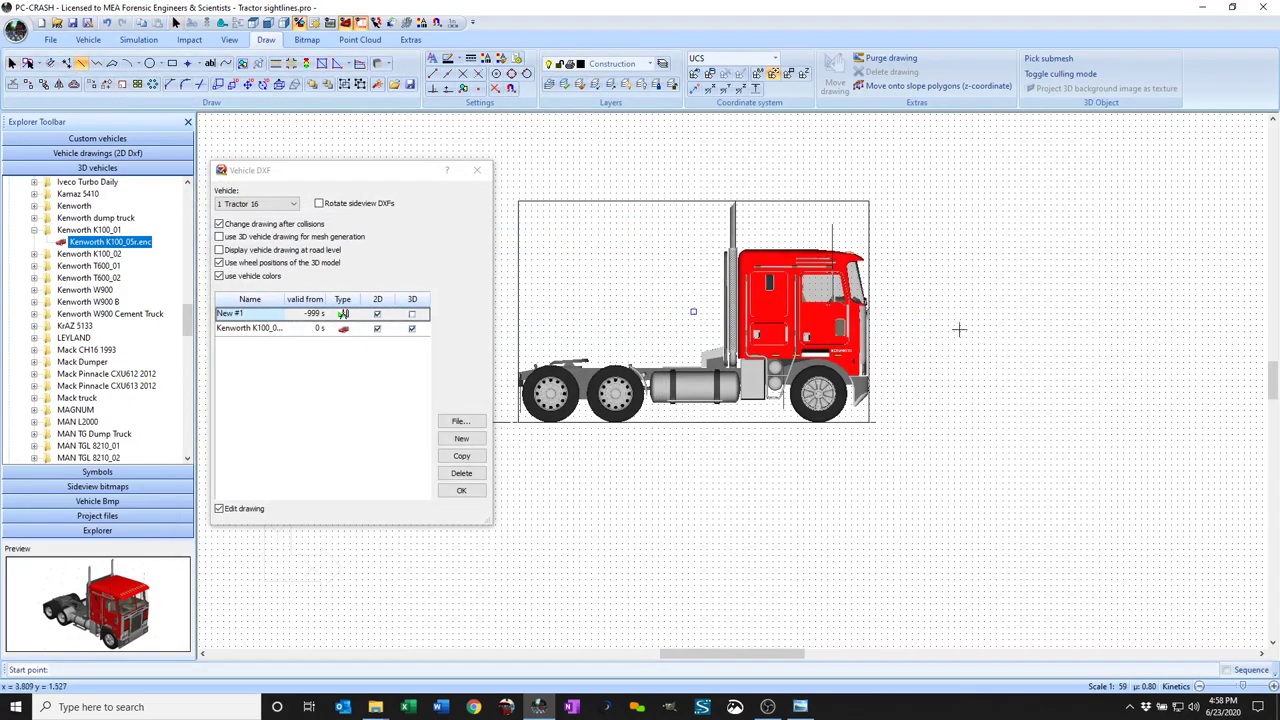
pyautogui.scroll(2, 1200, 343)
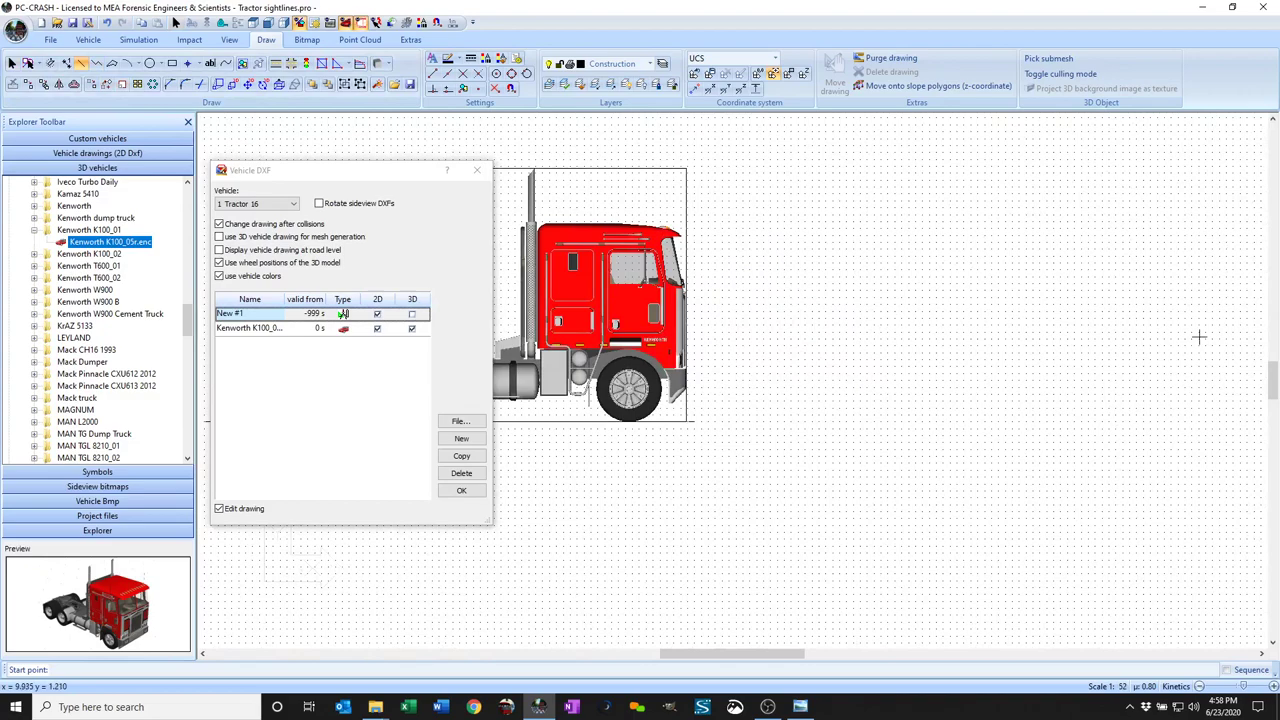
pyautogui.scroll(1, 688, 272)
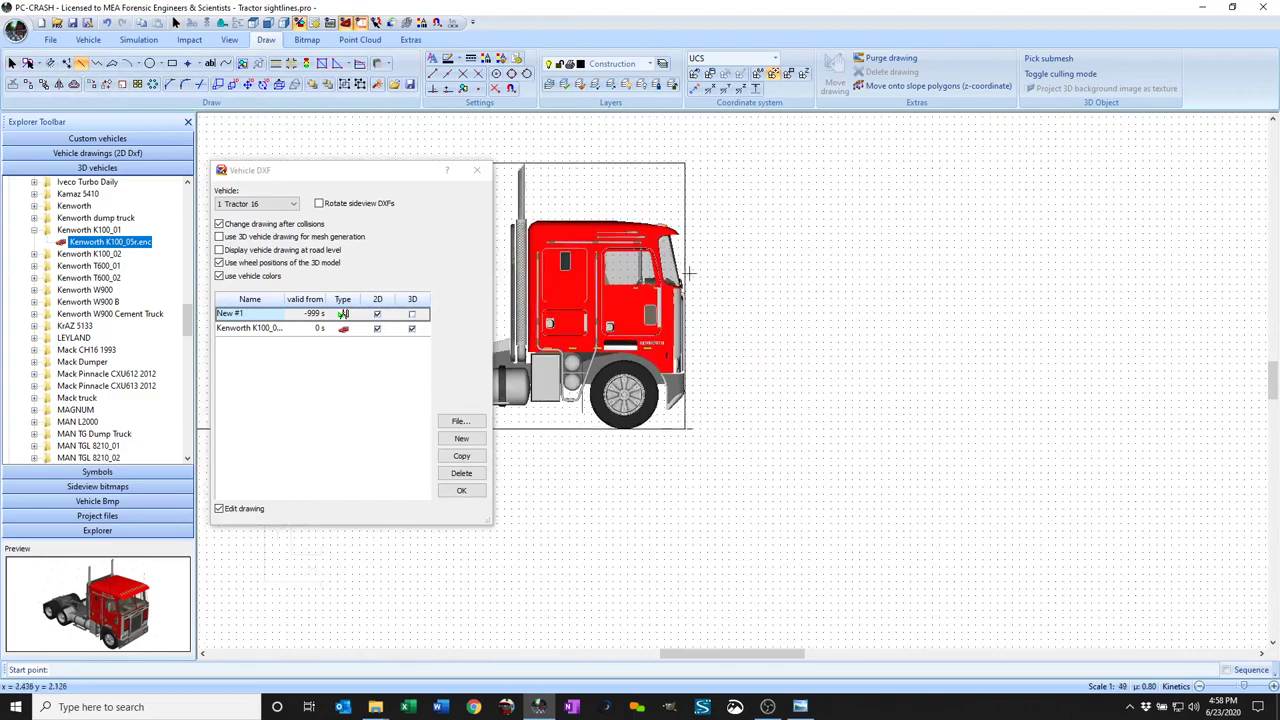
pyautogui.click(612, 261)
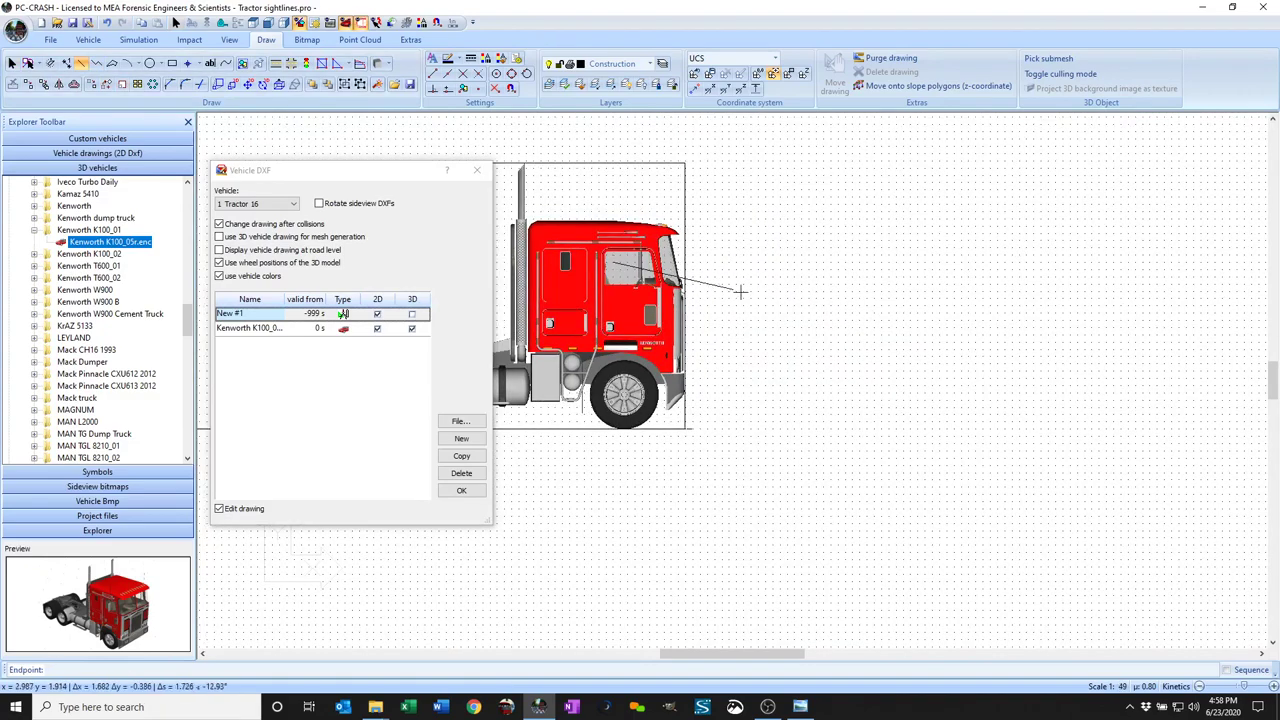
pyautogui.click(1243, 478)
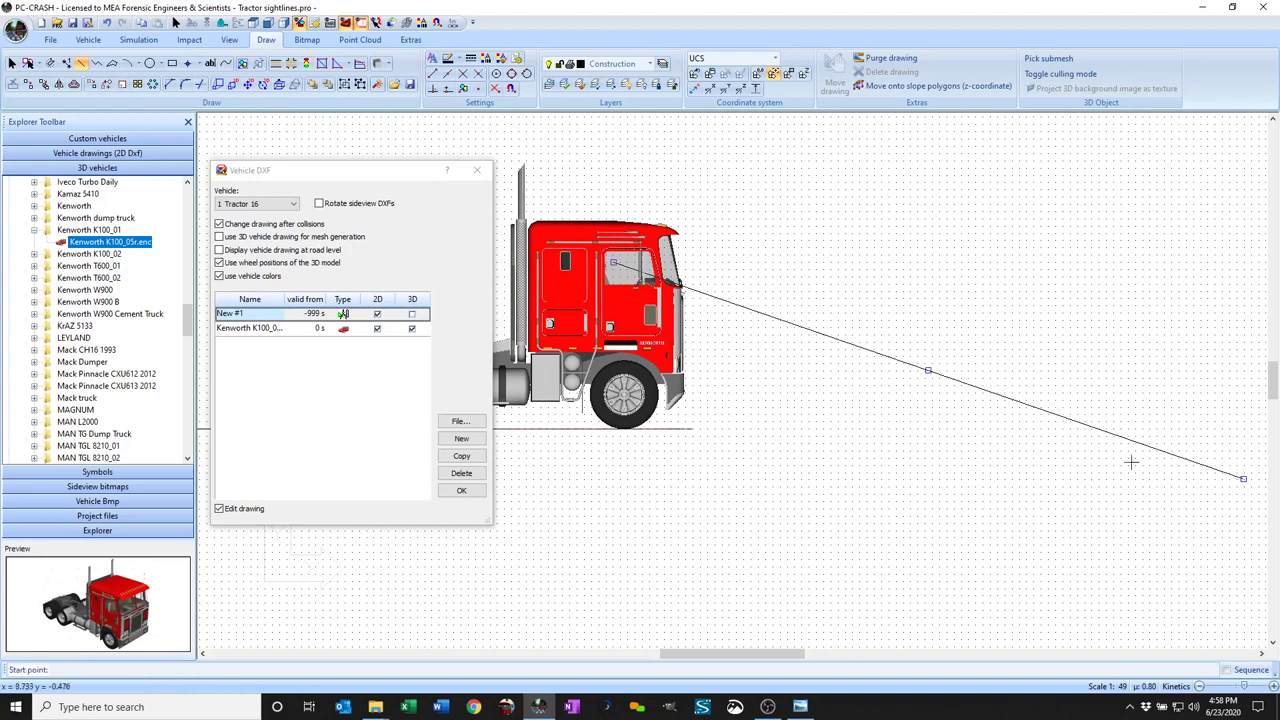
# Step: Draw a horizontal ground line from the truck's rear to well ahead of it
pyautogui.scroll(-2, 835, 428)
pyautogui.scroll(-5, 835, 428)
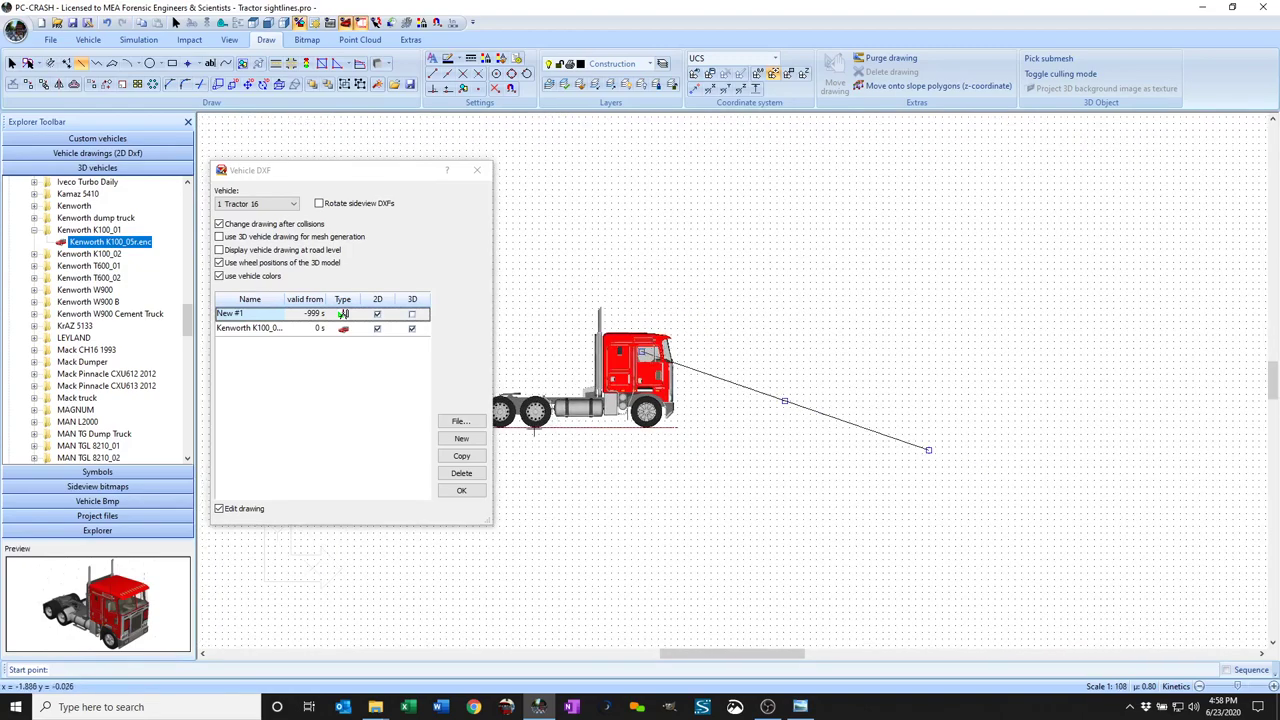
pyautogui.click(503, 430)
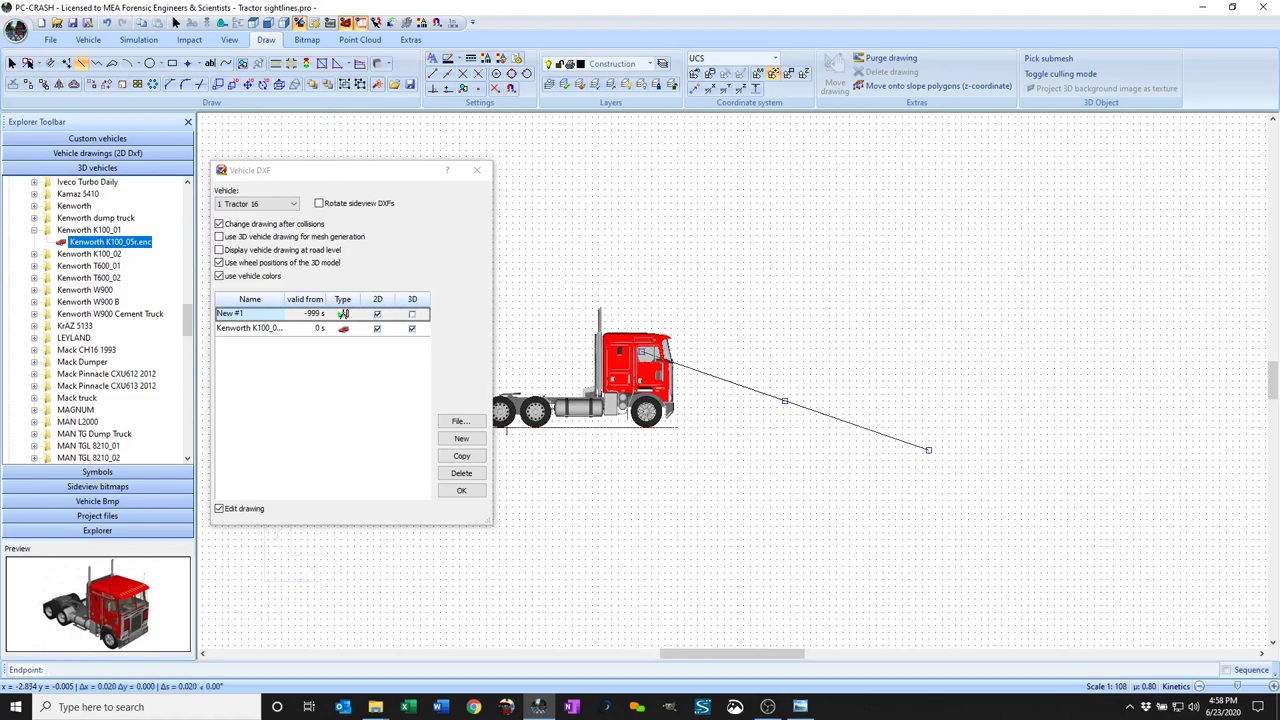
pyautogui.click(1072, 426)
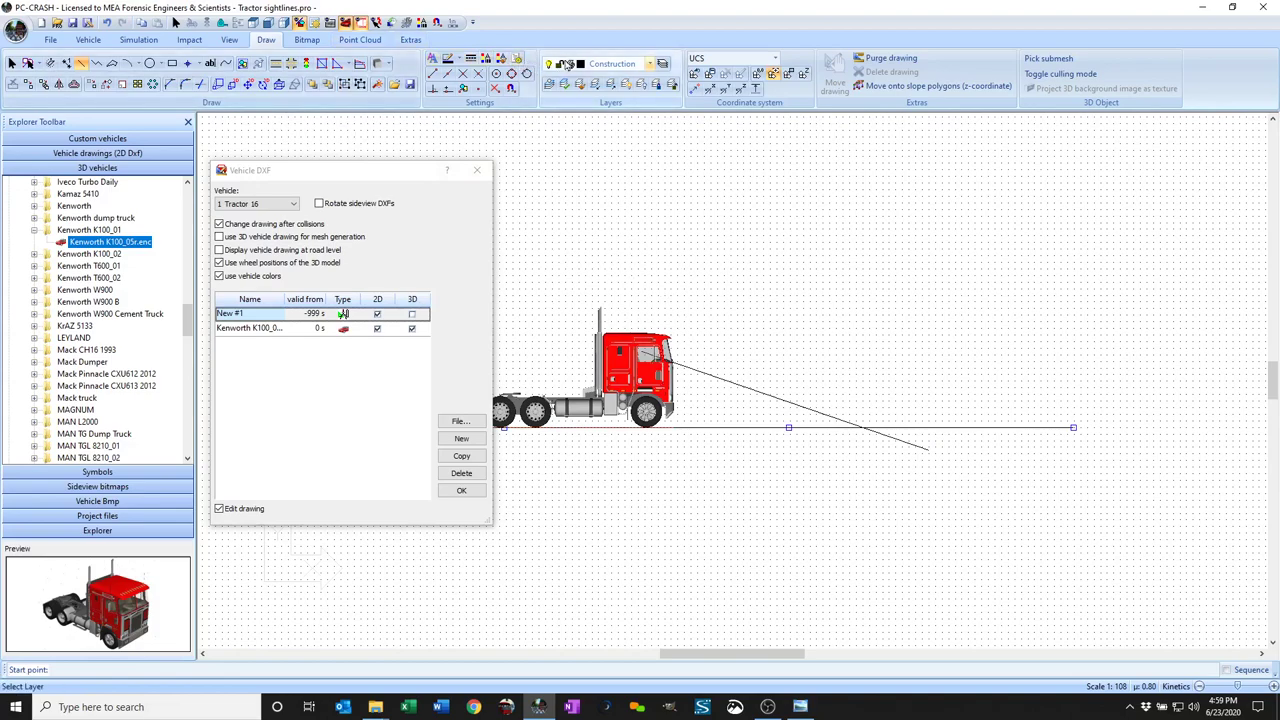
# Step: In the front view, draw a vertical line above the cab and extend its lower end downward
pyautogui.click(285, 23)
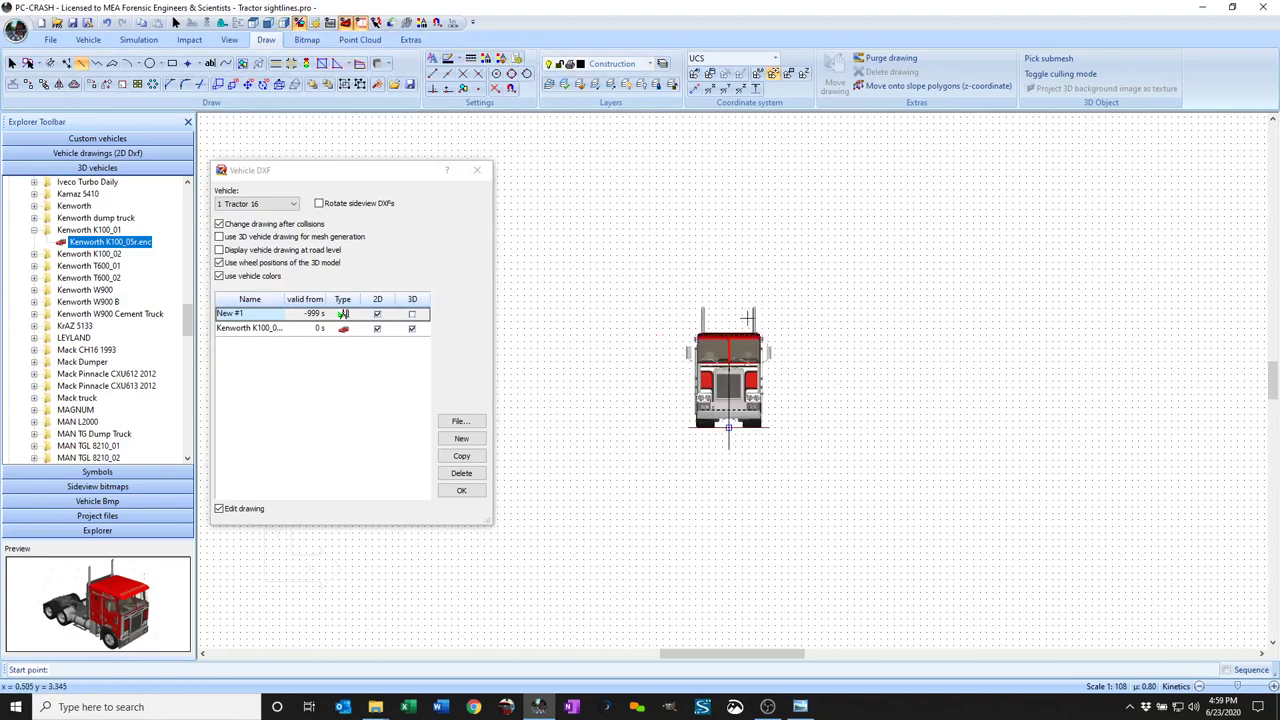
pyautogui.scroll(4, 747, 318)
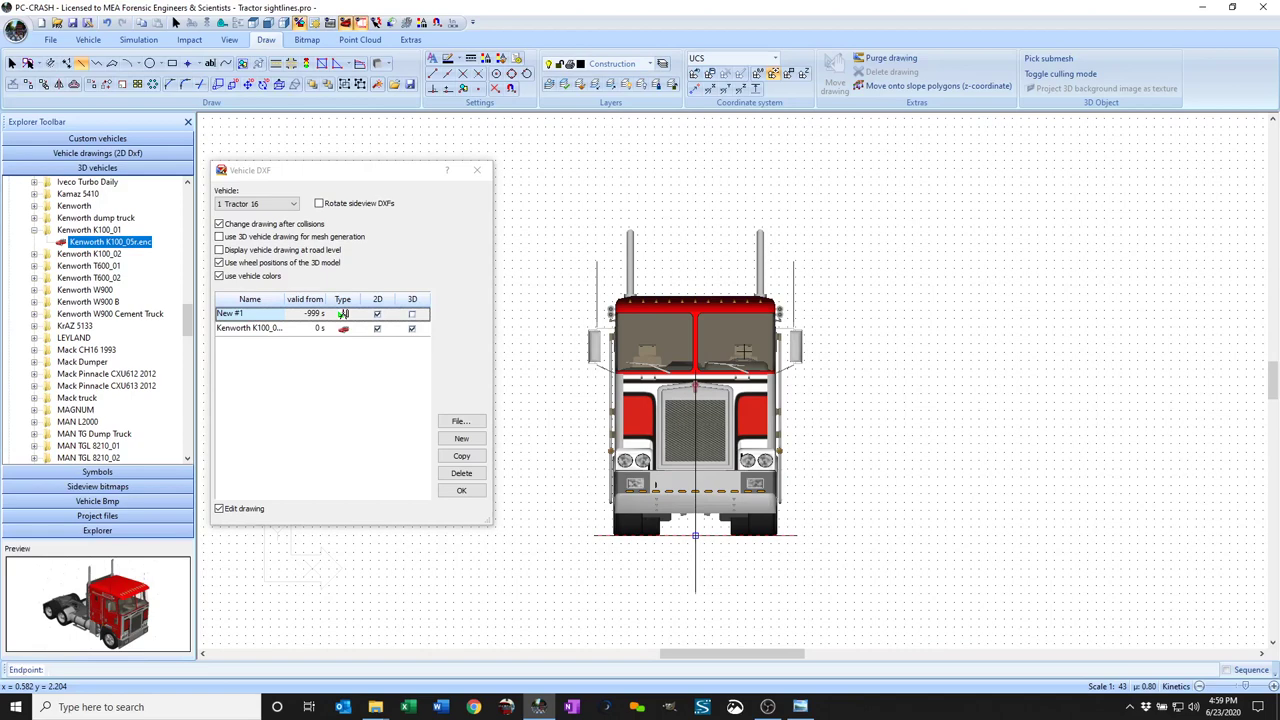
pyautogui.click(743, 351)
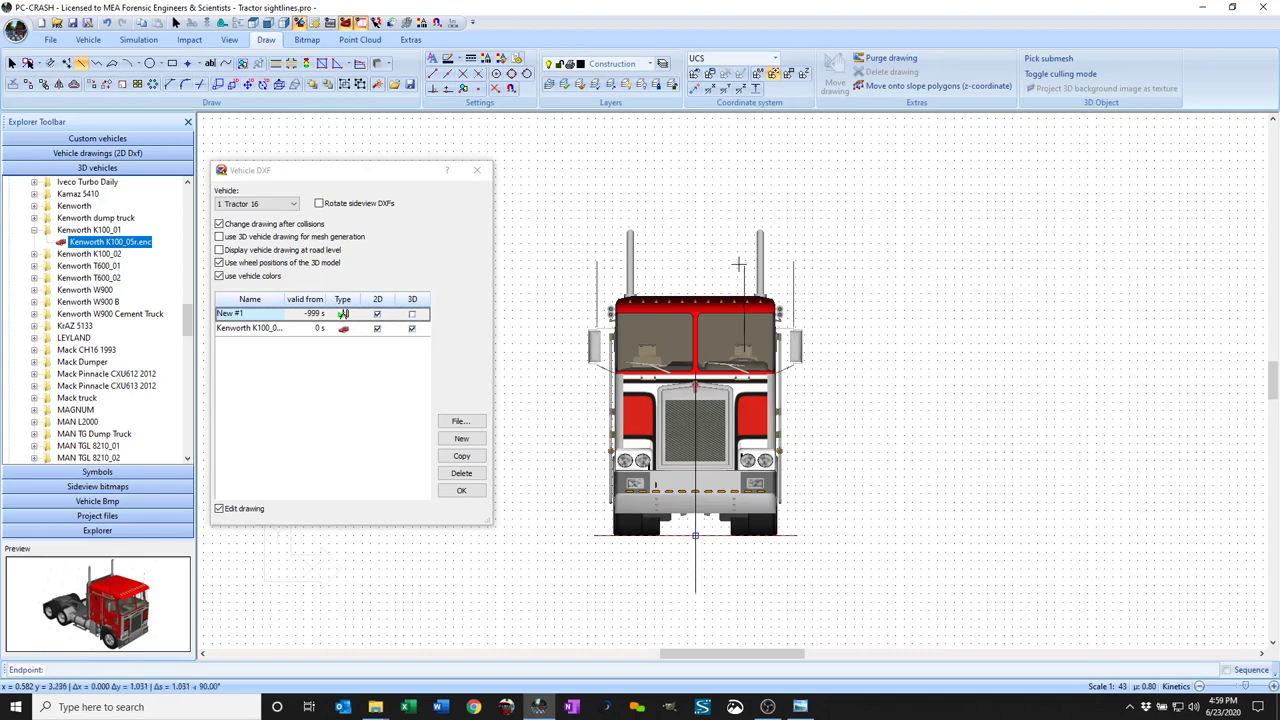
pyautogui.click(743, 197)
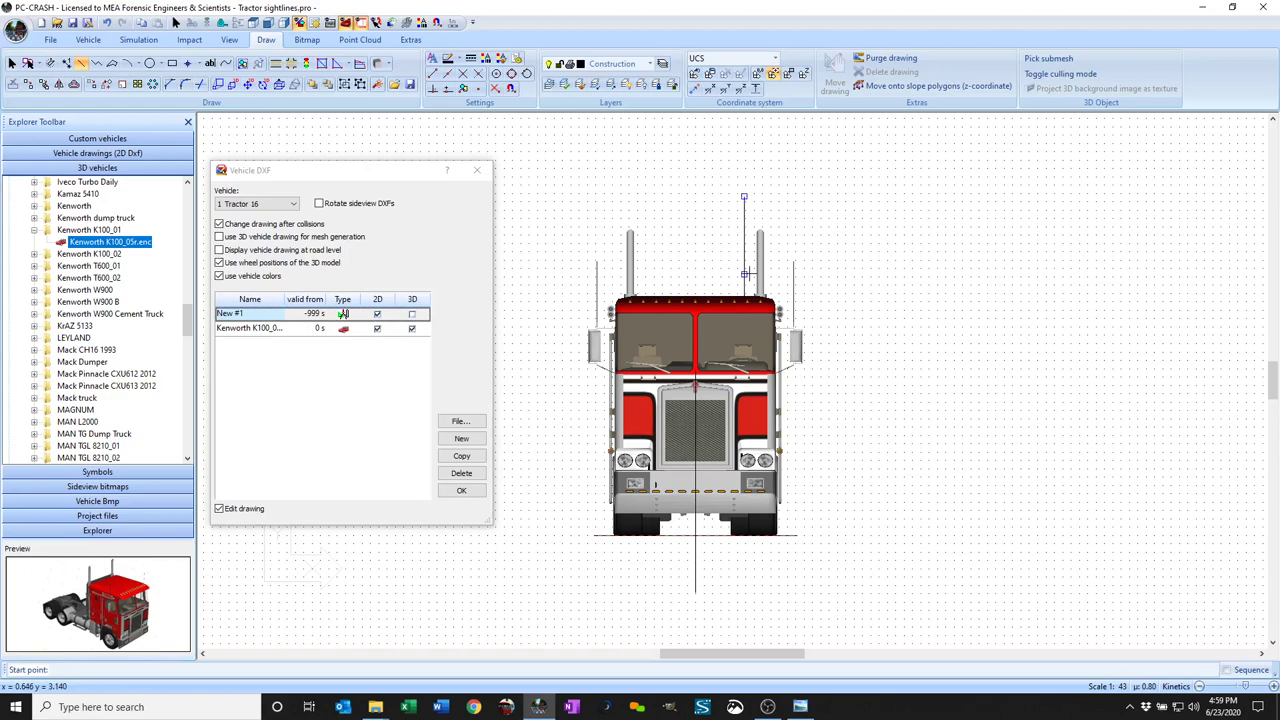
pyautogui.press('Escape')
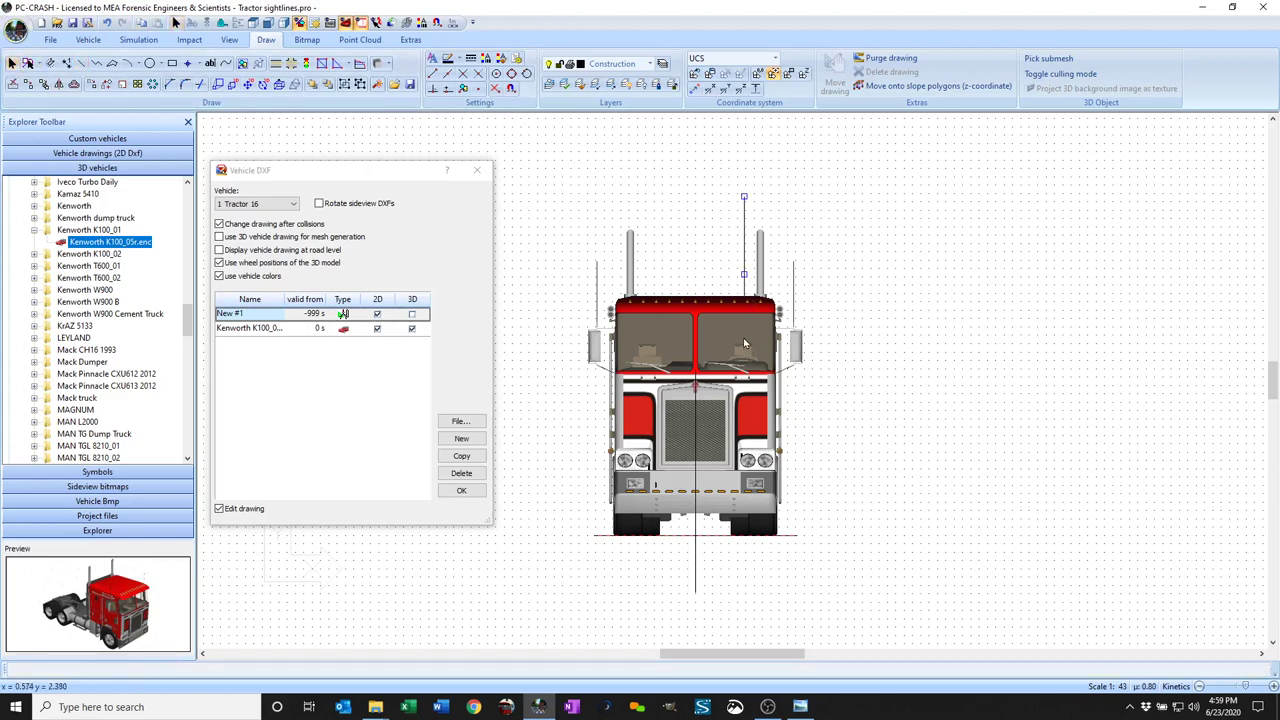
pyautogui.moveTo(744, 343); pyautogui.dragTo(744, 563)
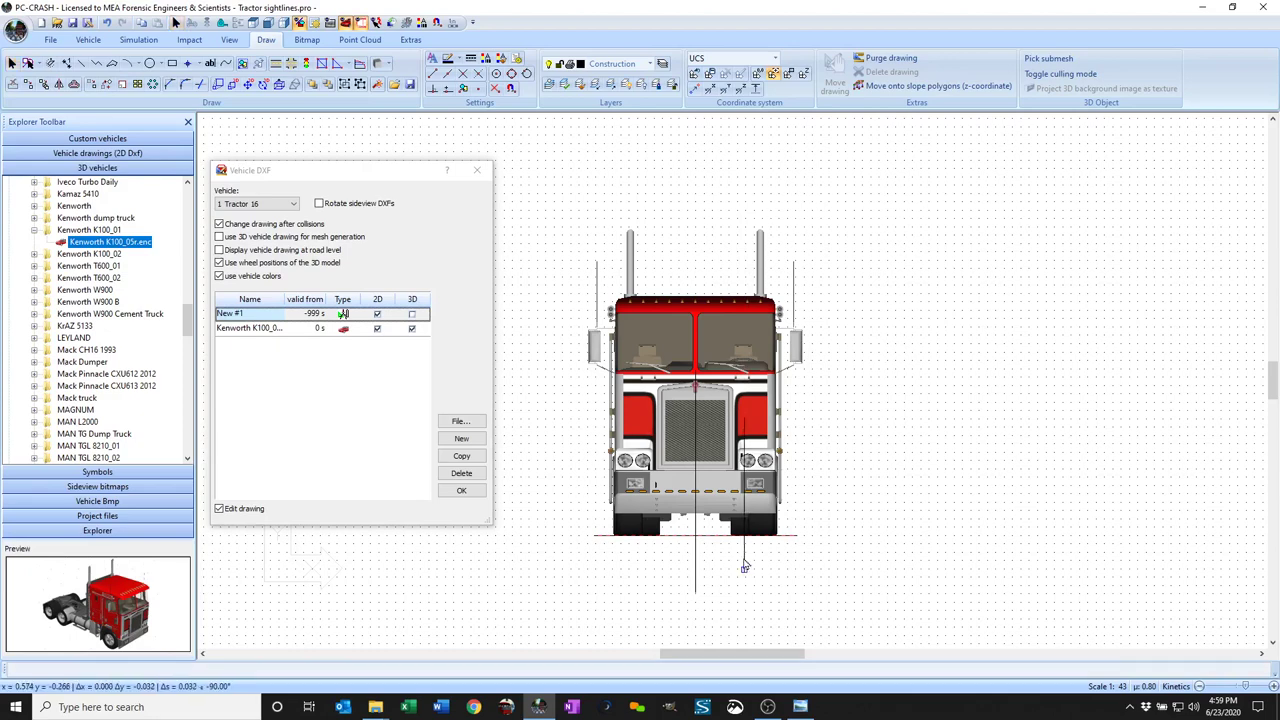
# Step: Move the vertical line into place on the driver's side of the cab and check it from above
pyautogui.click(744, 572)
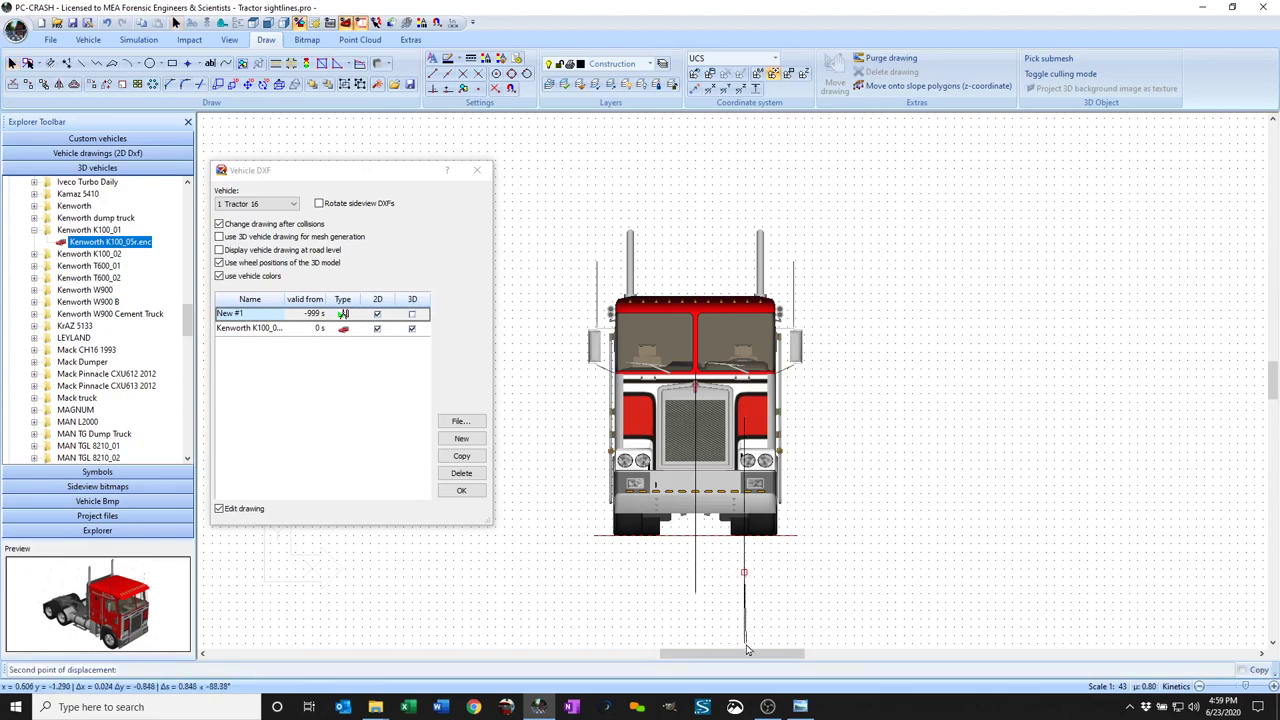
pyautogui.moveTo(746, 650); pyautogui.dragTo(648, 648, button='middle')
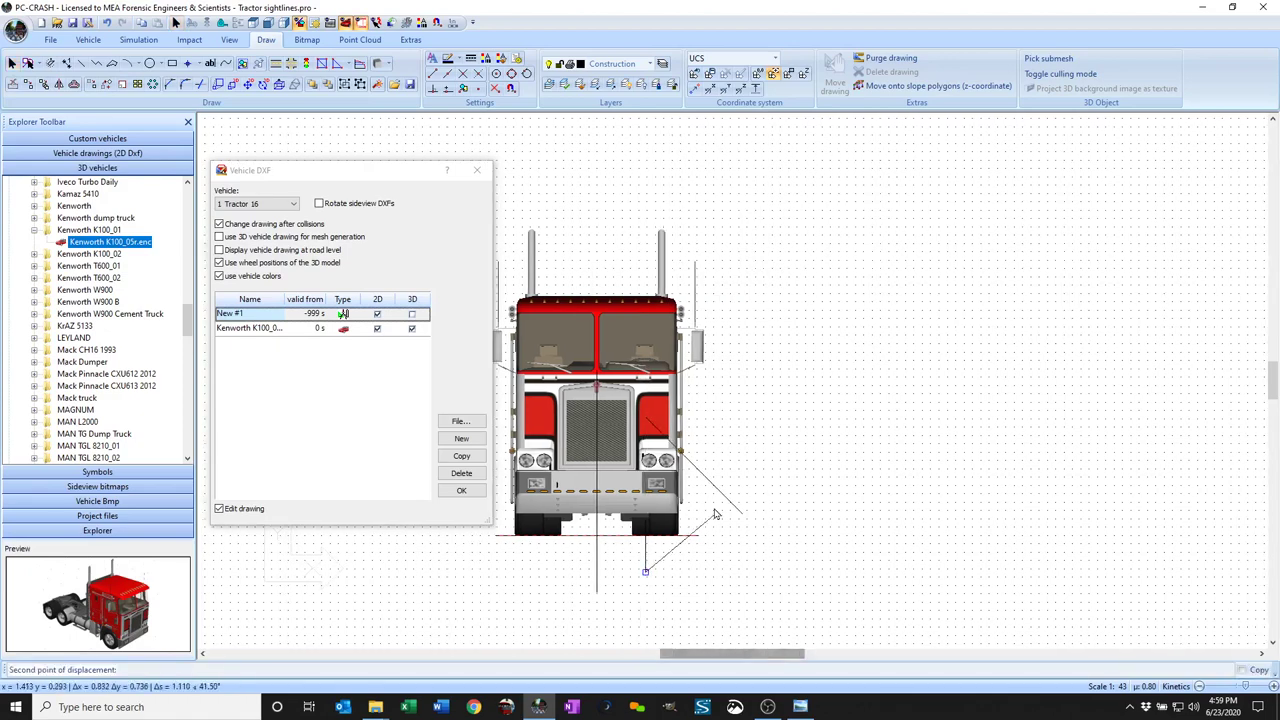
pyautogui.click(646, 632)
pyautogui.scroll(-1, 646, 580)
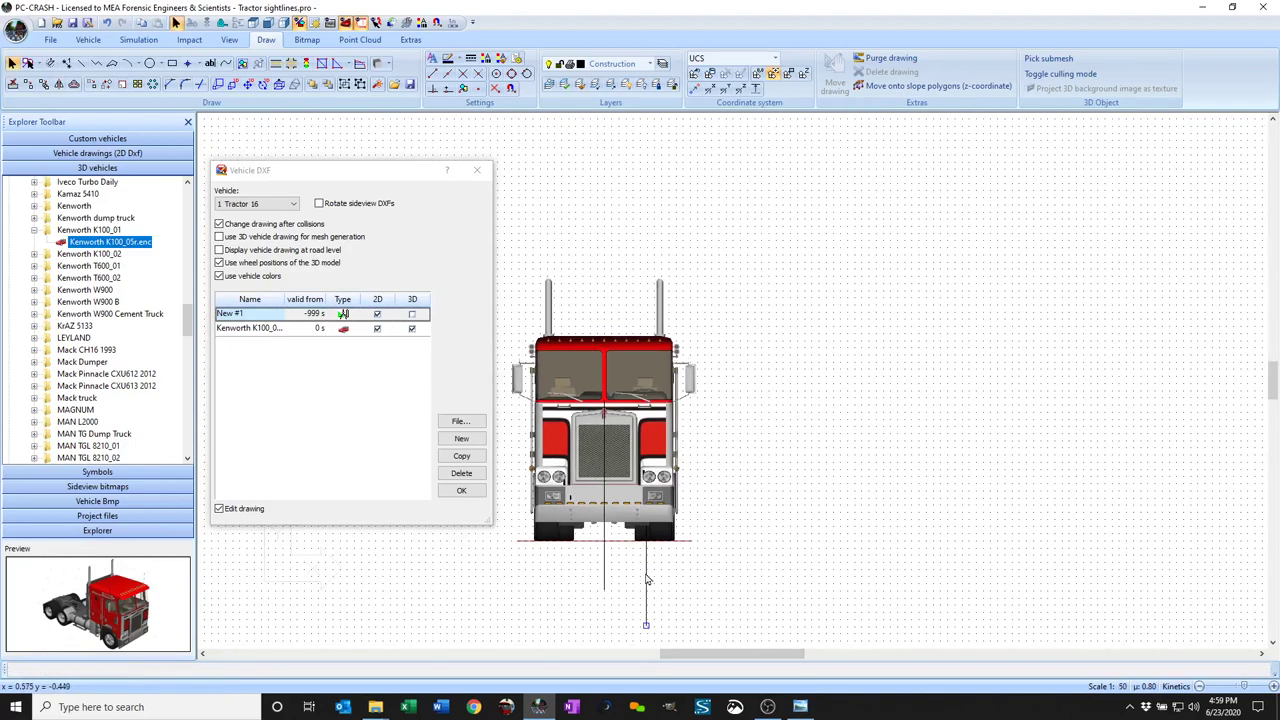
pyautogui.click(646, 580)
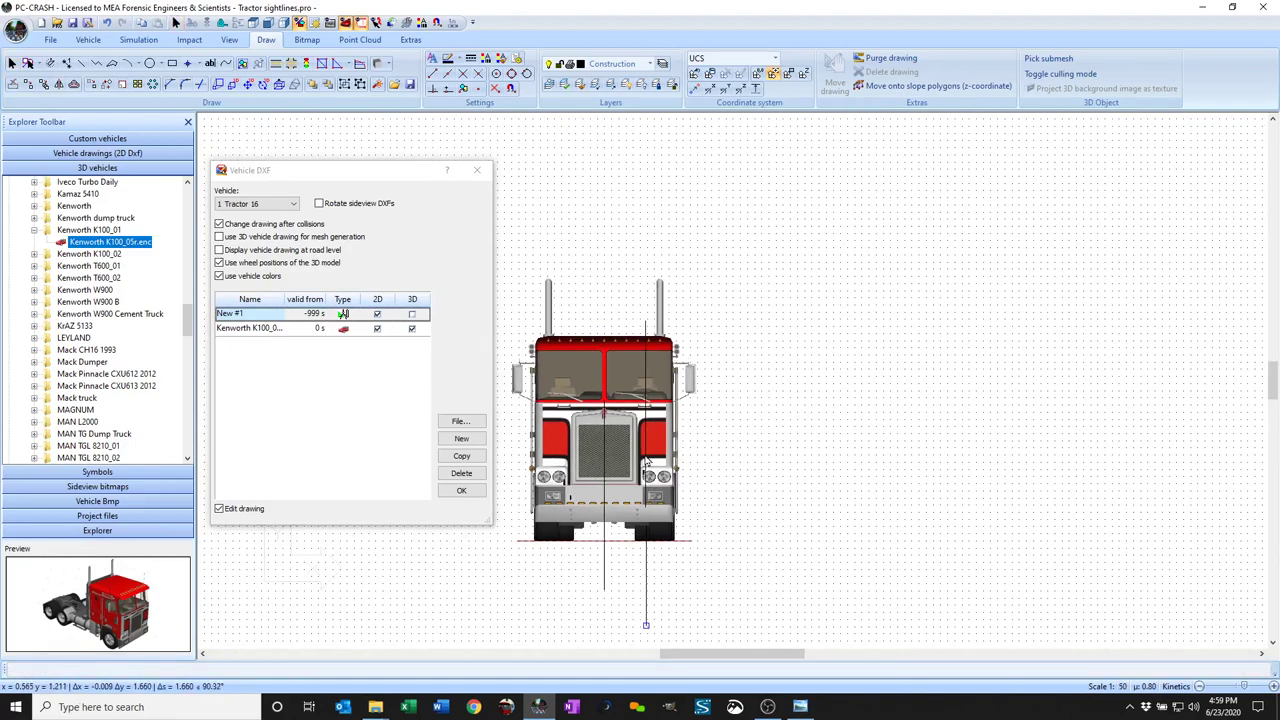
pyautogui.click(646, 322)
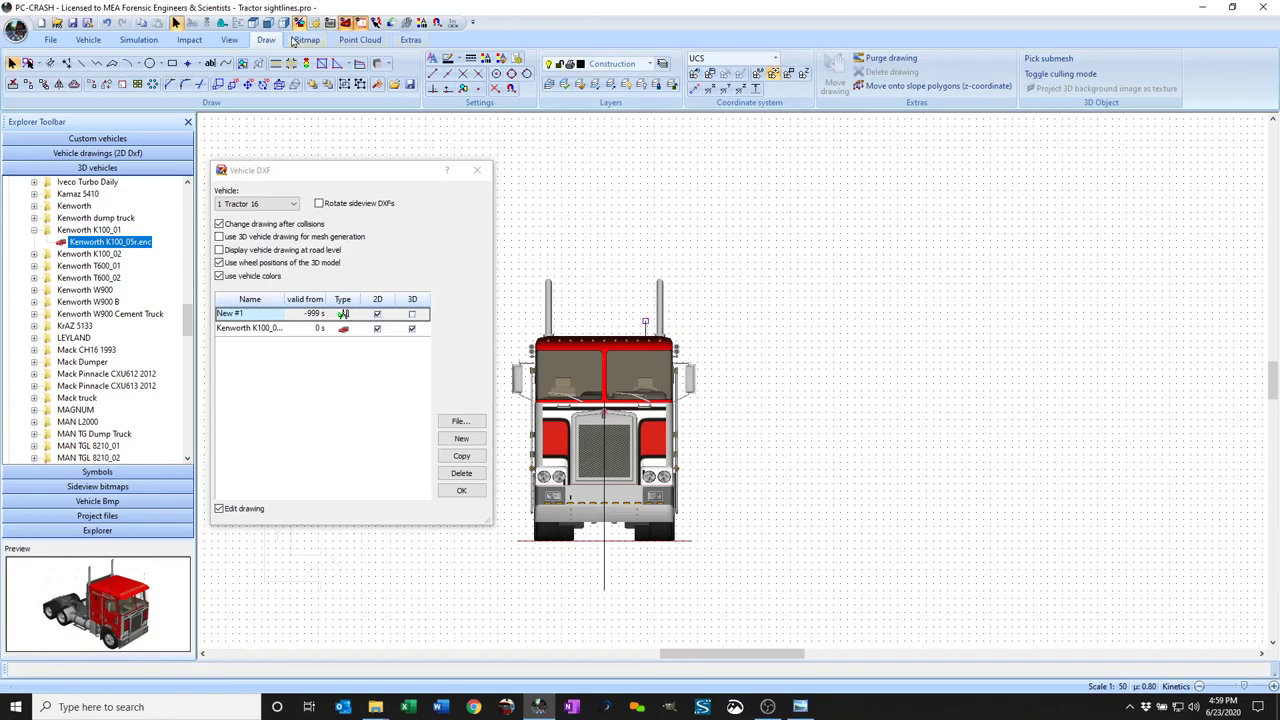
pyautogui.click(256, 26)
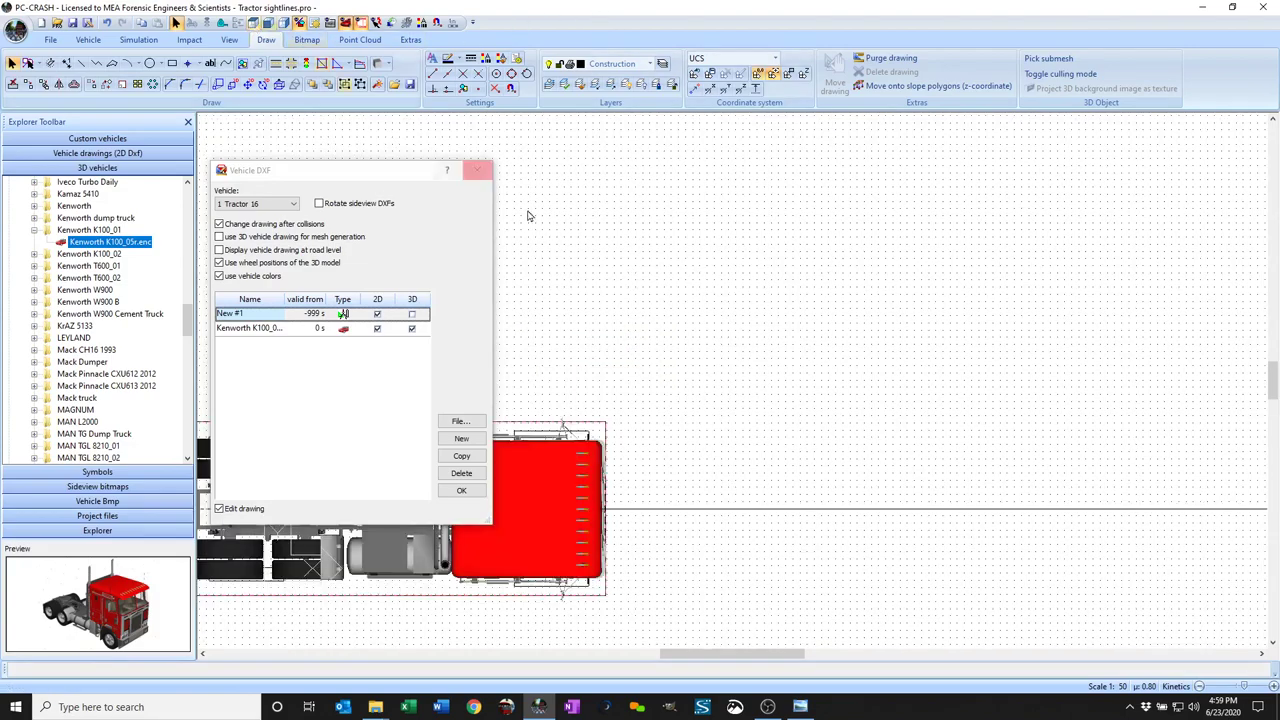
pyautogui.scroll(-3, 929, 443)
pyautogui.scroll(3, 912, 440)
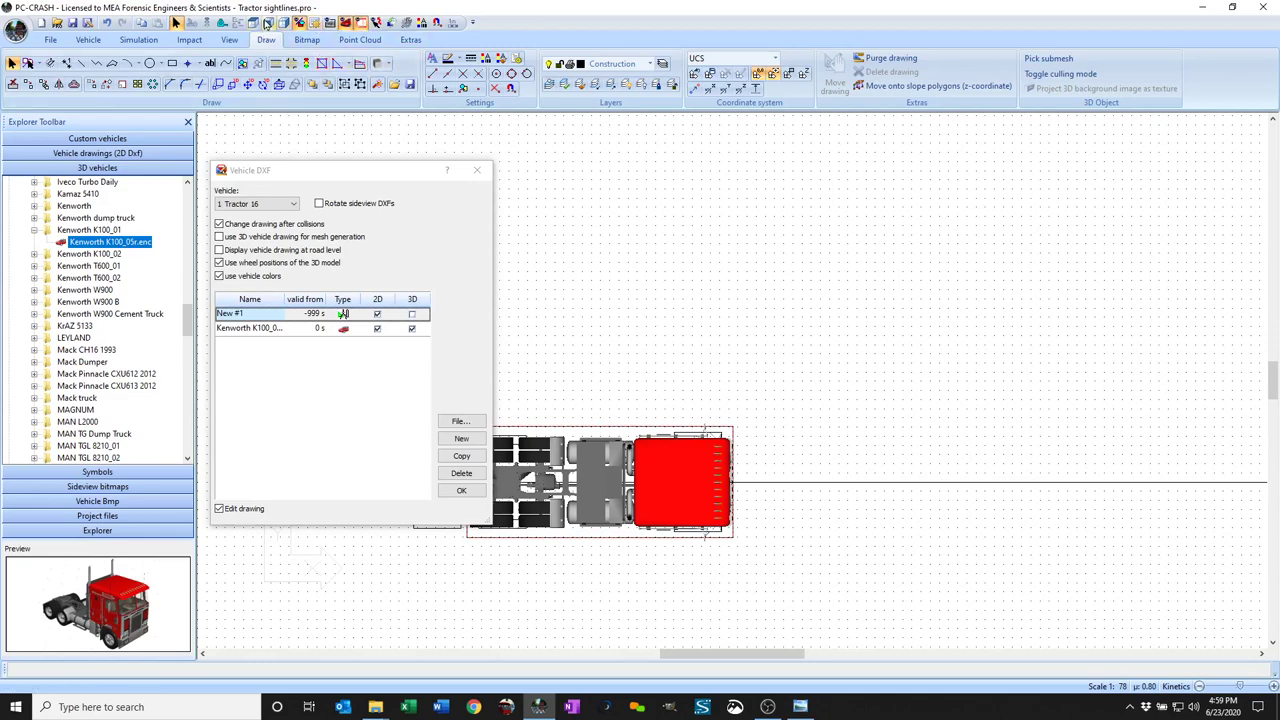
pyautogui.click(279, 25)
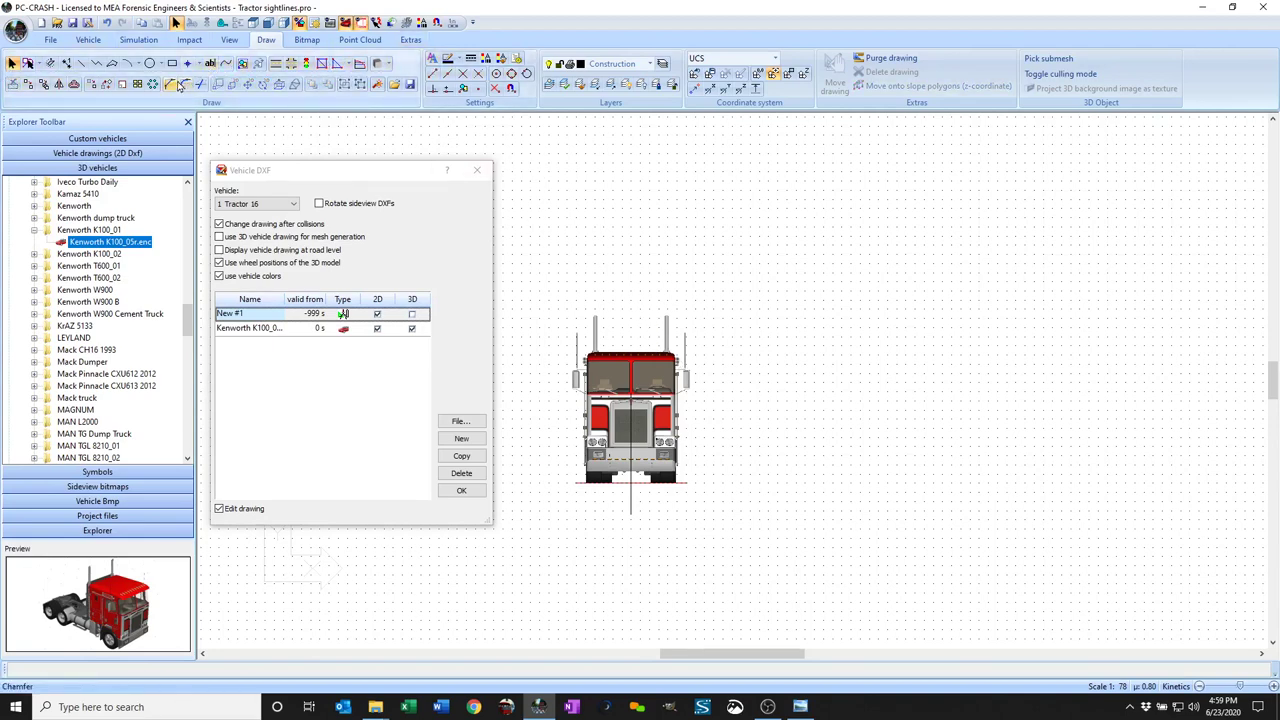
# Step: Draw a vertical line below the driver's side and nudge it slightly left
pyautogui.click(81, 63)
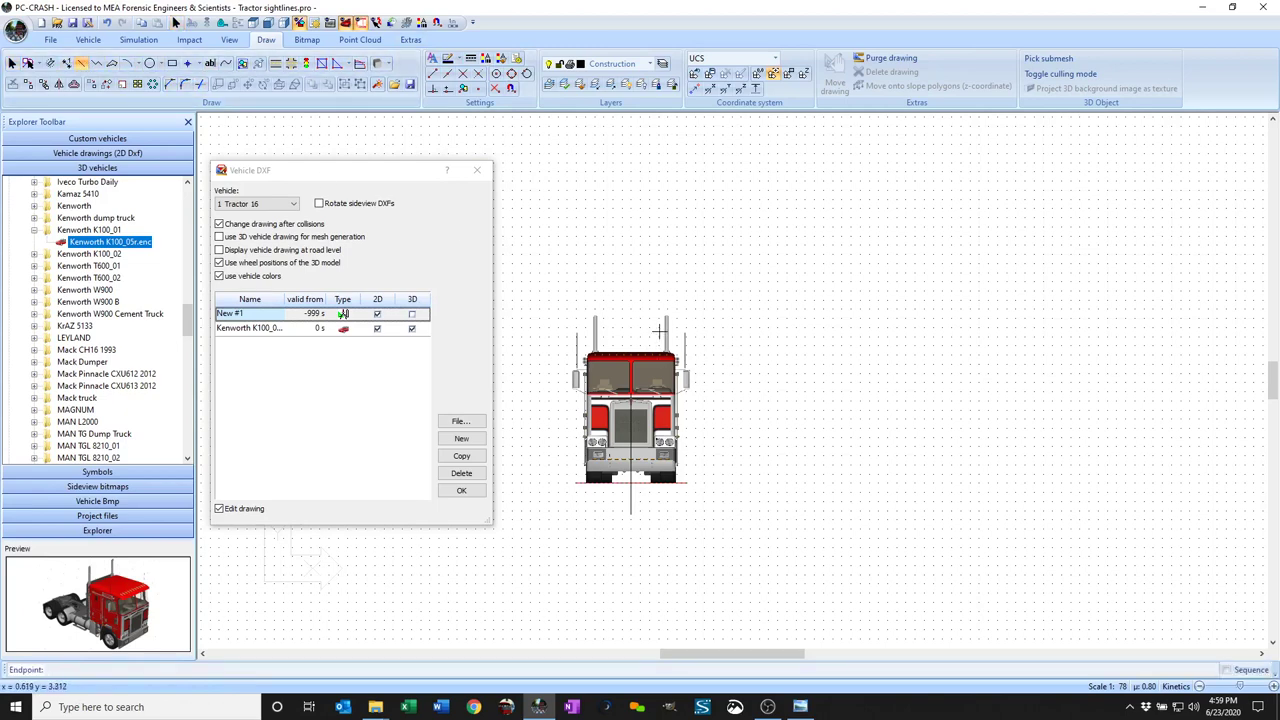
pyautogui.click(656, 530)
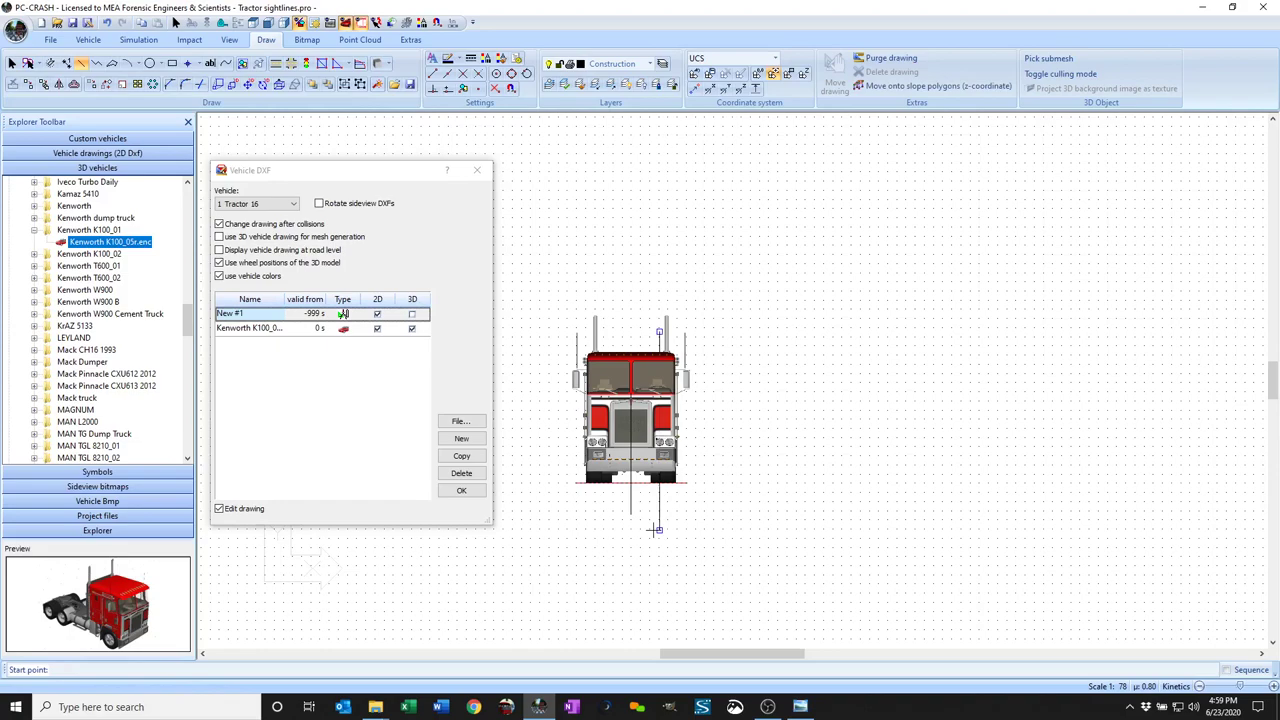
pyautogui.click(12, 63)
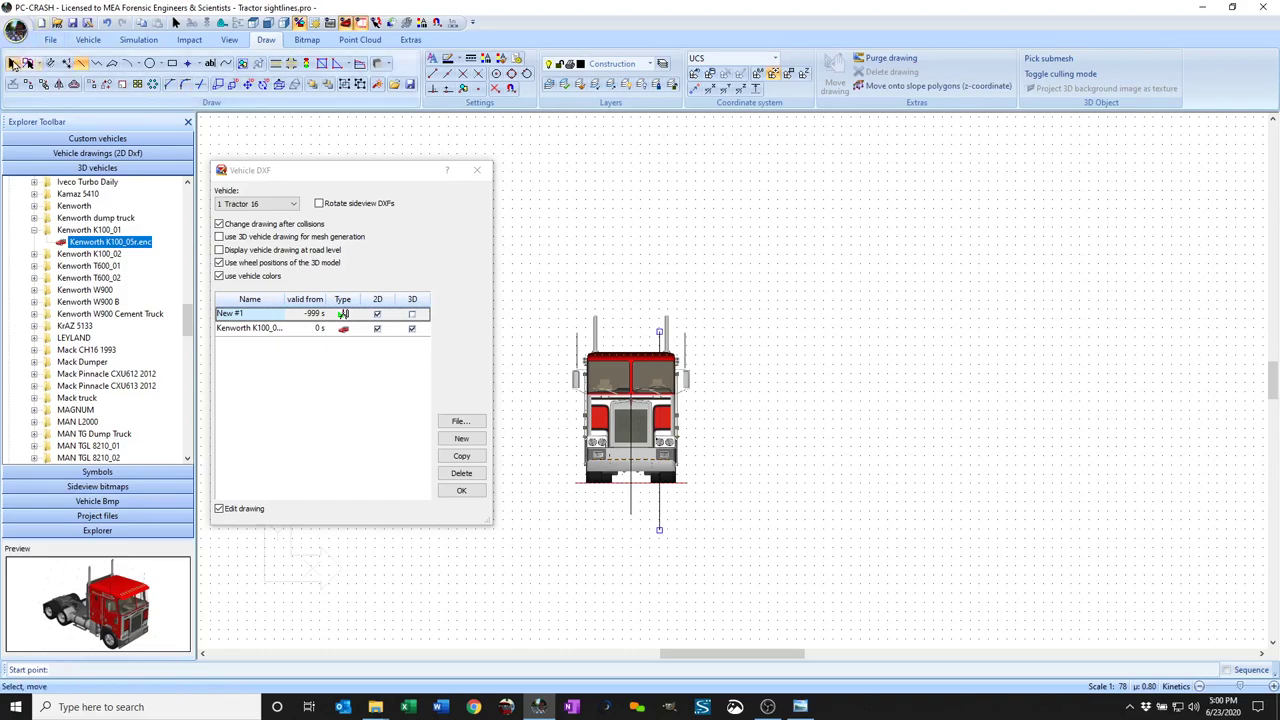
pyautogui.scroll(1, 592, 547)
pyautogui.scroll(1, 694, 482)
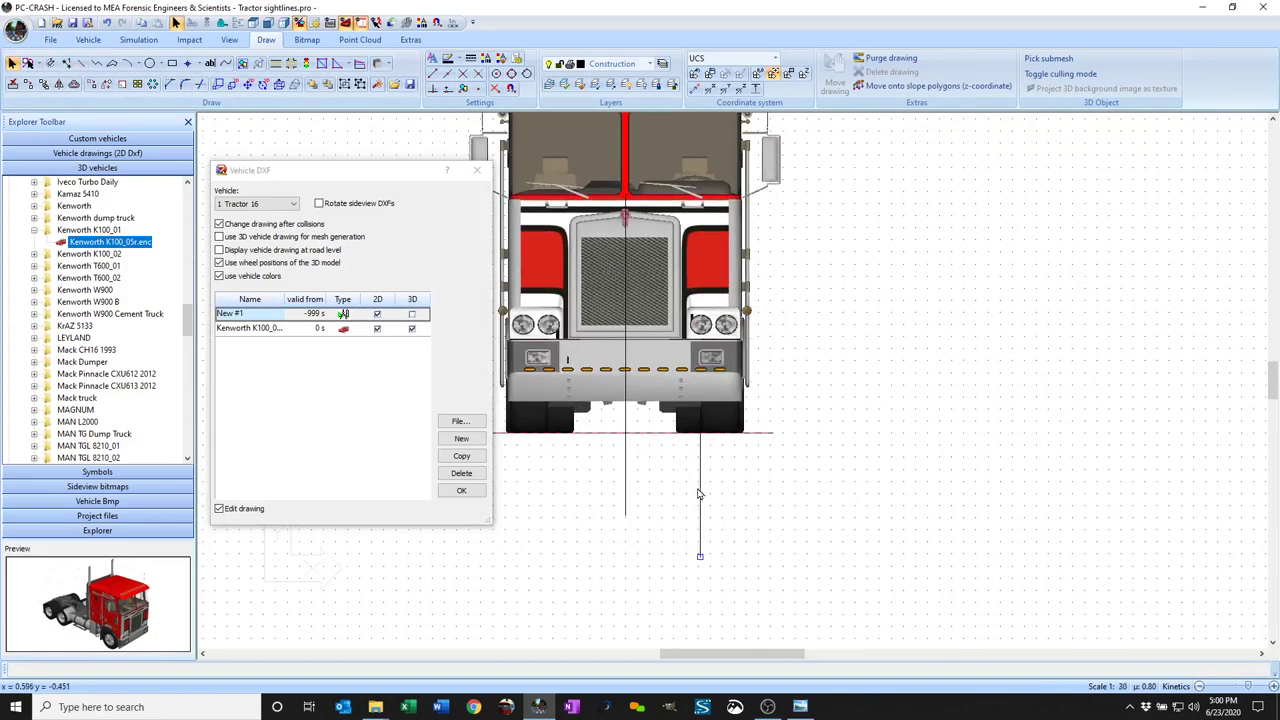
pyautogui.moveTo(702, 485); pyautogui.dragTo(684, 531)
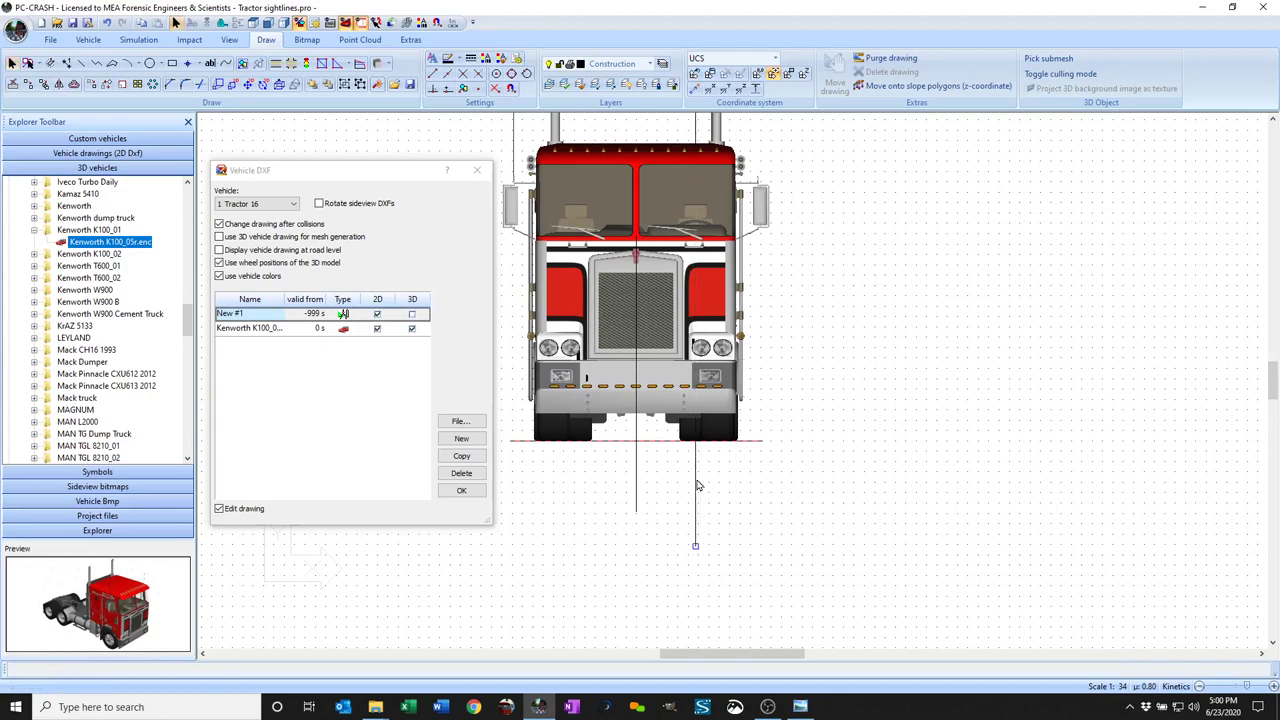
# Step: Check the line's coordinates in Object properties: X 0.574 m, Y 3.318 m to -1.021 m
pyautogui.click(268, 39)
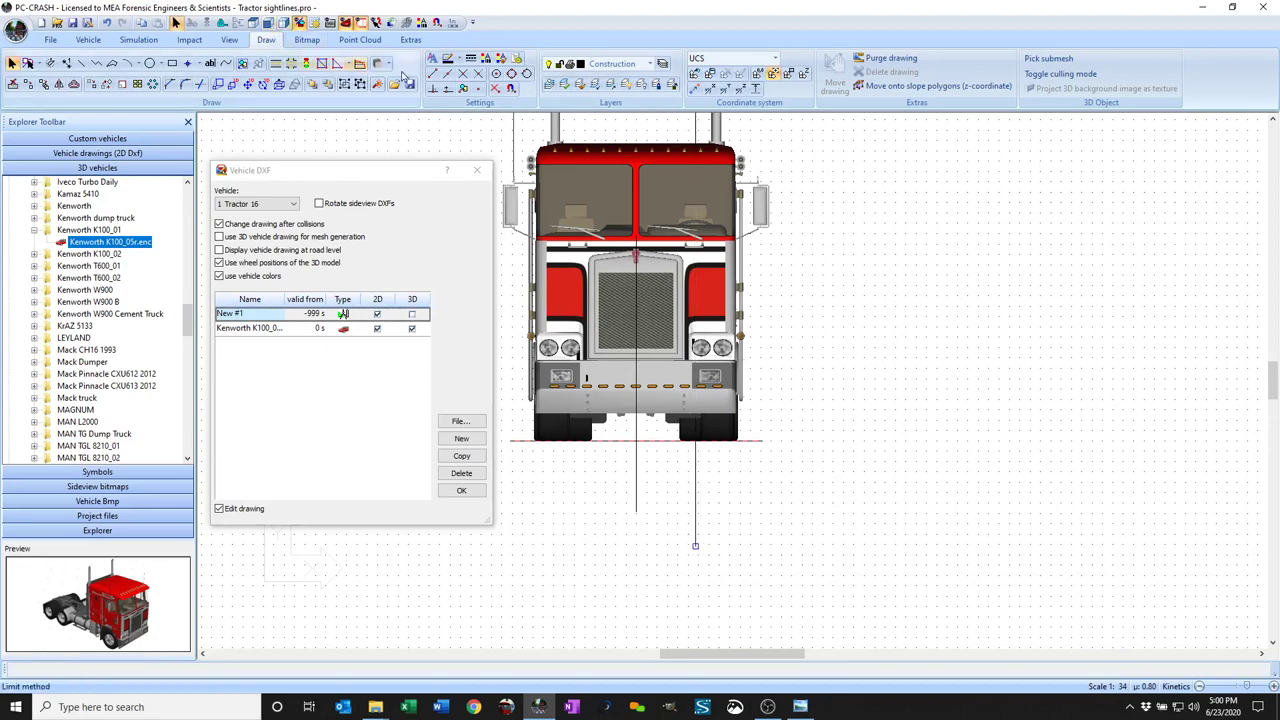
pyautogui.click(485, 62)
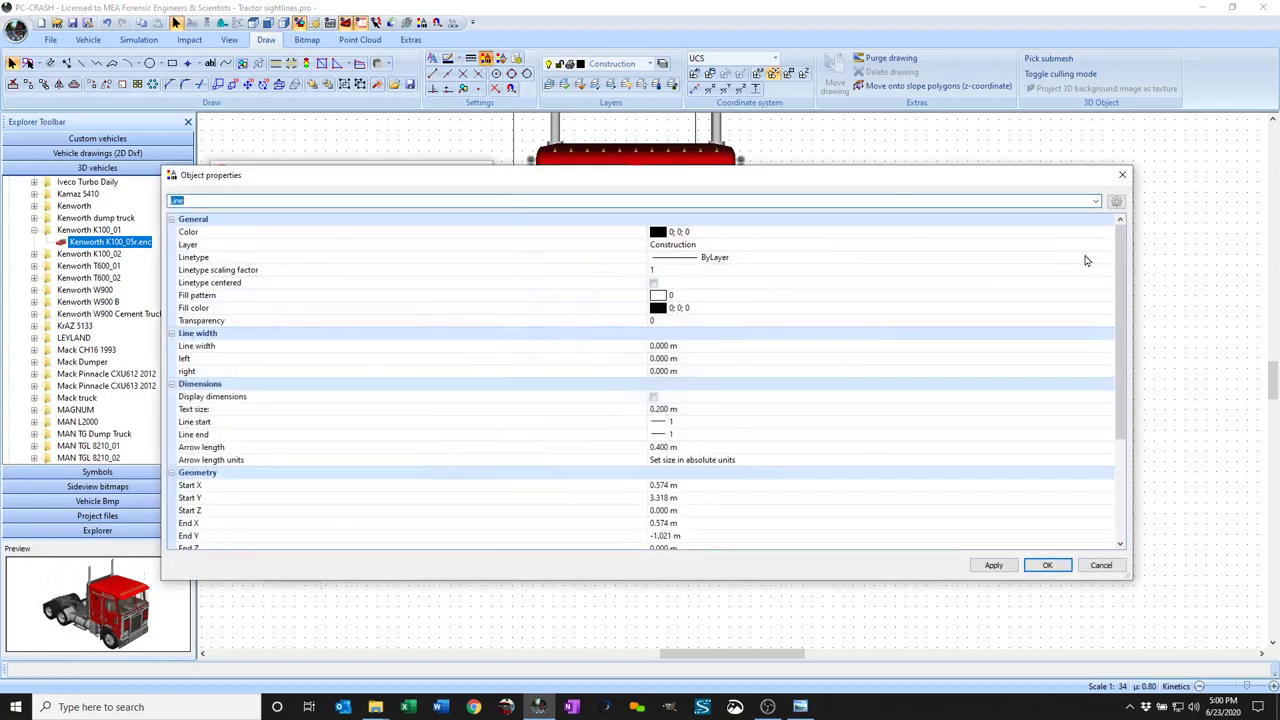
pyautogui.moveTo(1131, 270); pyautogui.dragTo(567, 297)
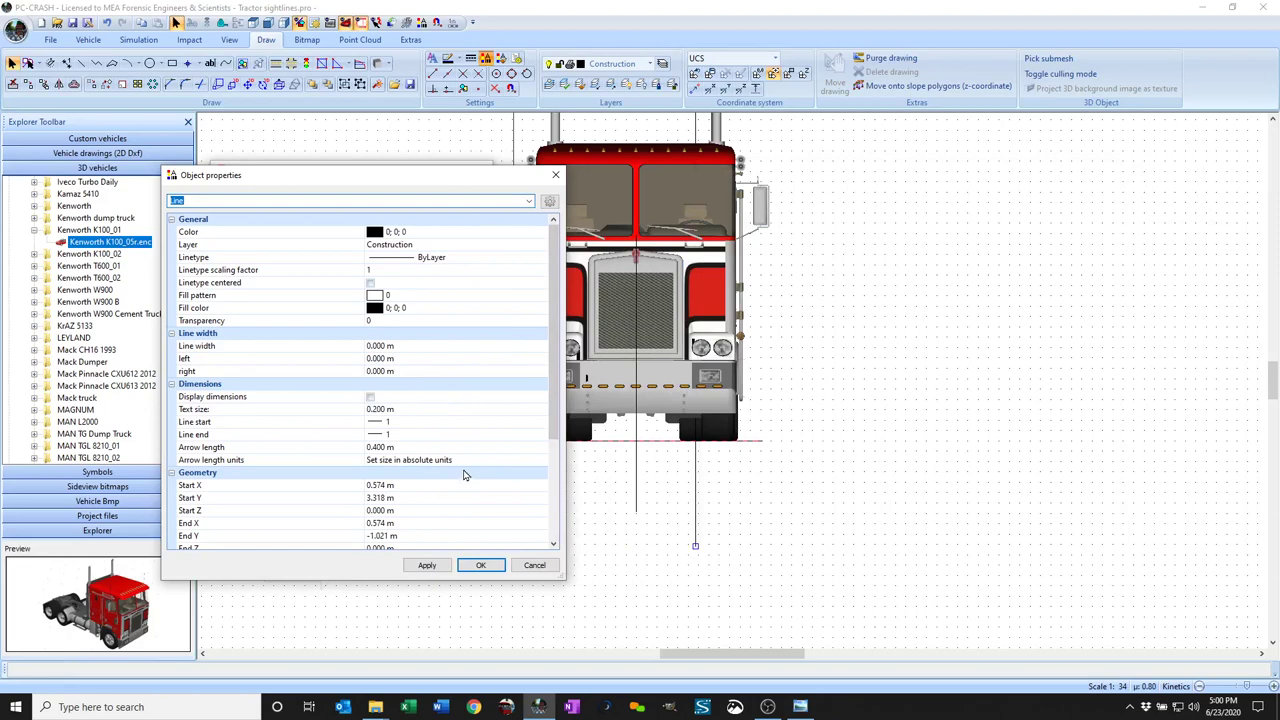
pyautogui.scroll(-4, 463, 474)
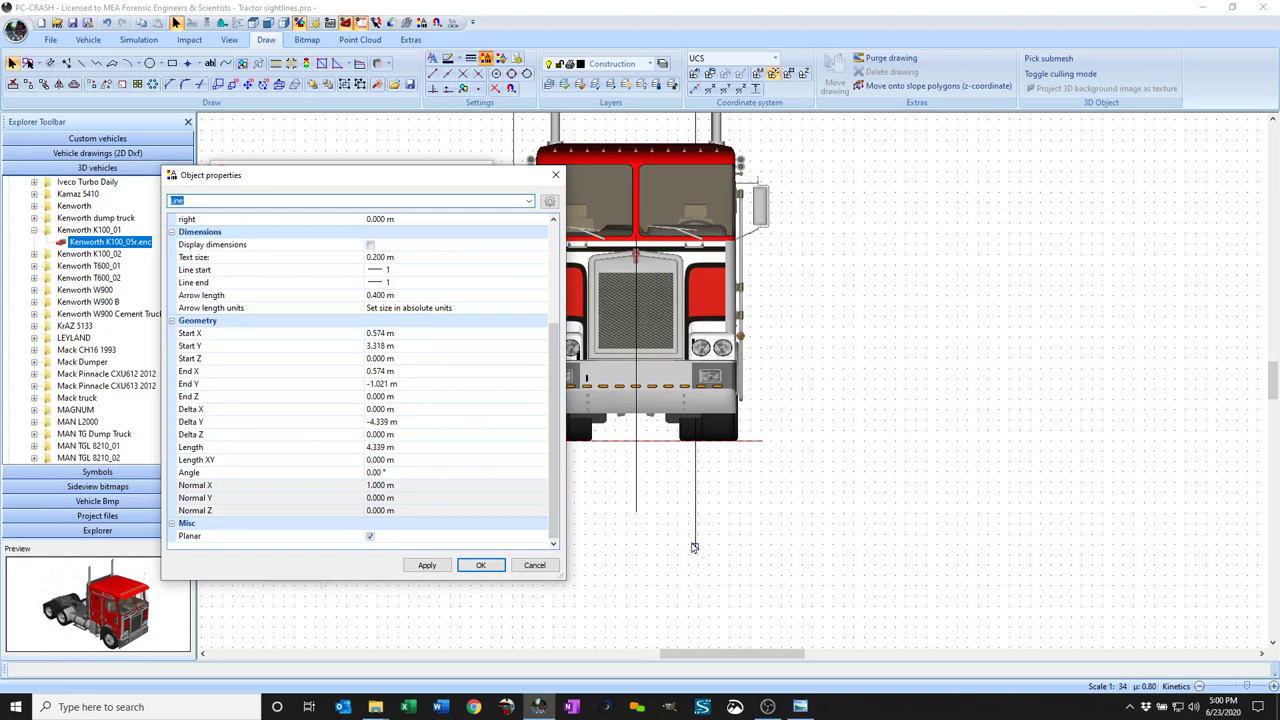
pyautogui.click(697, 548)
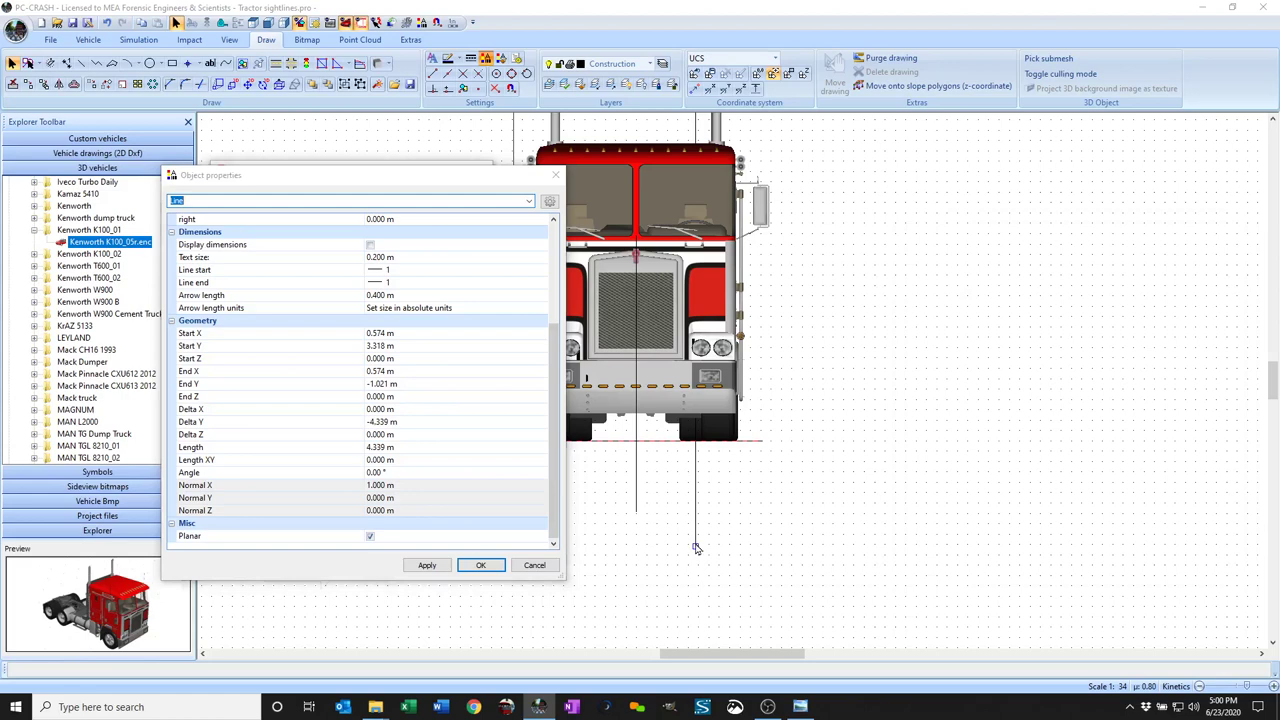
# Step: Pull the right vertical line's lower end up to Y -0.665 m
pyautogui.click(534, 565)
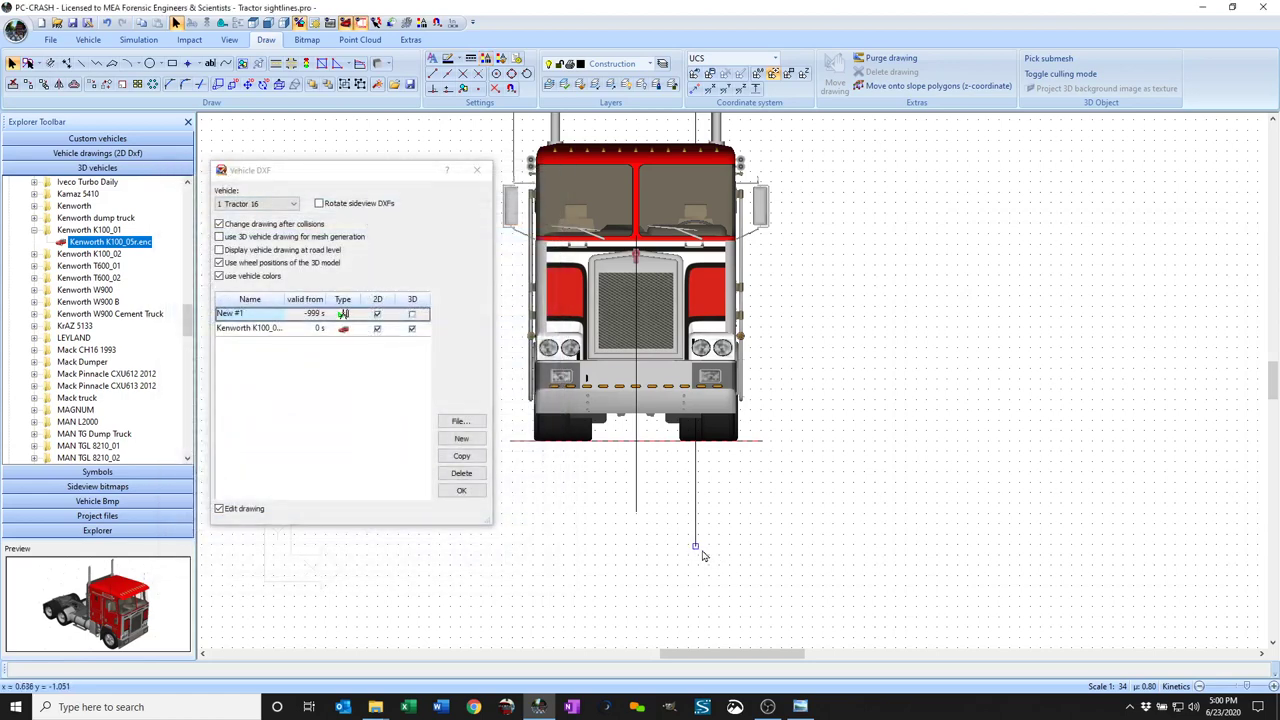
pyautogui.click(697, 548)
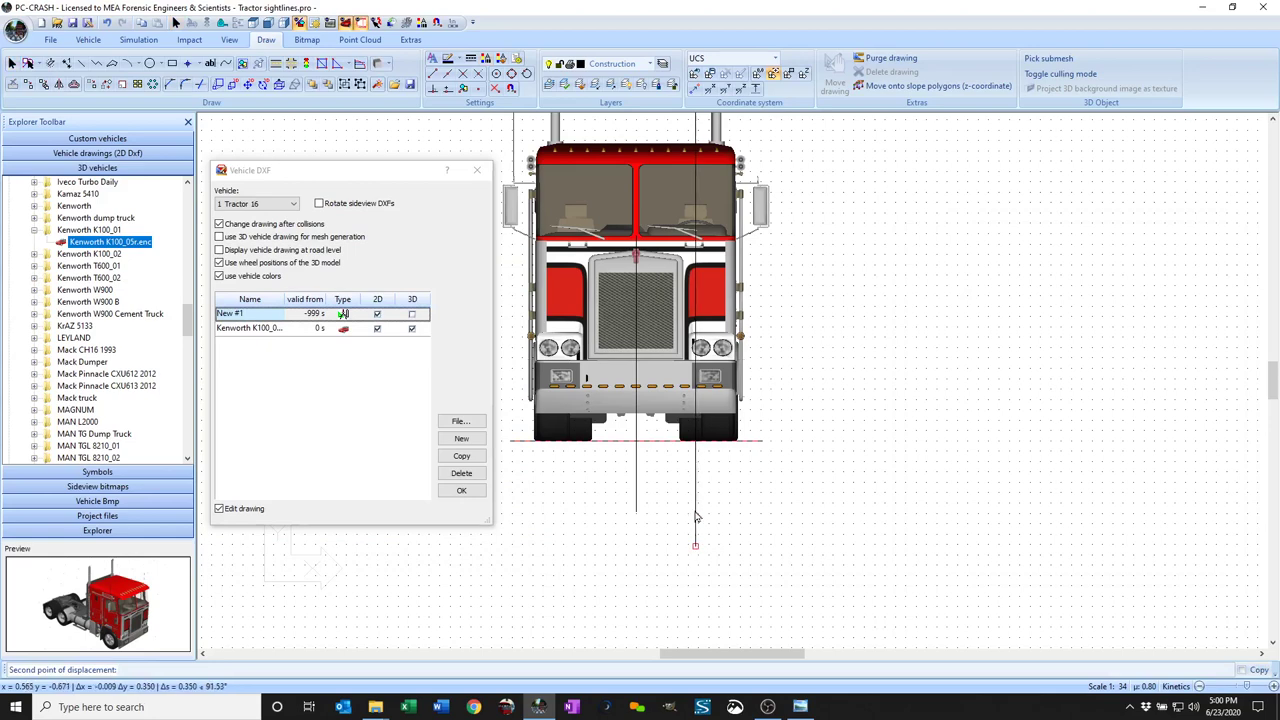
pyautogui.click(695, 511)
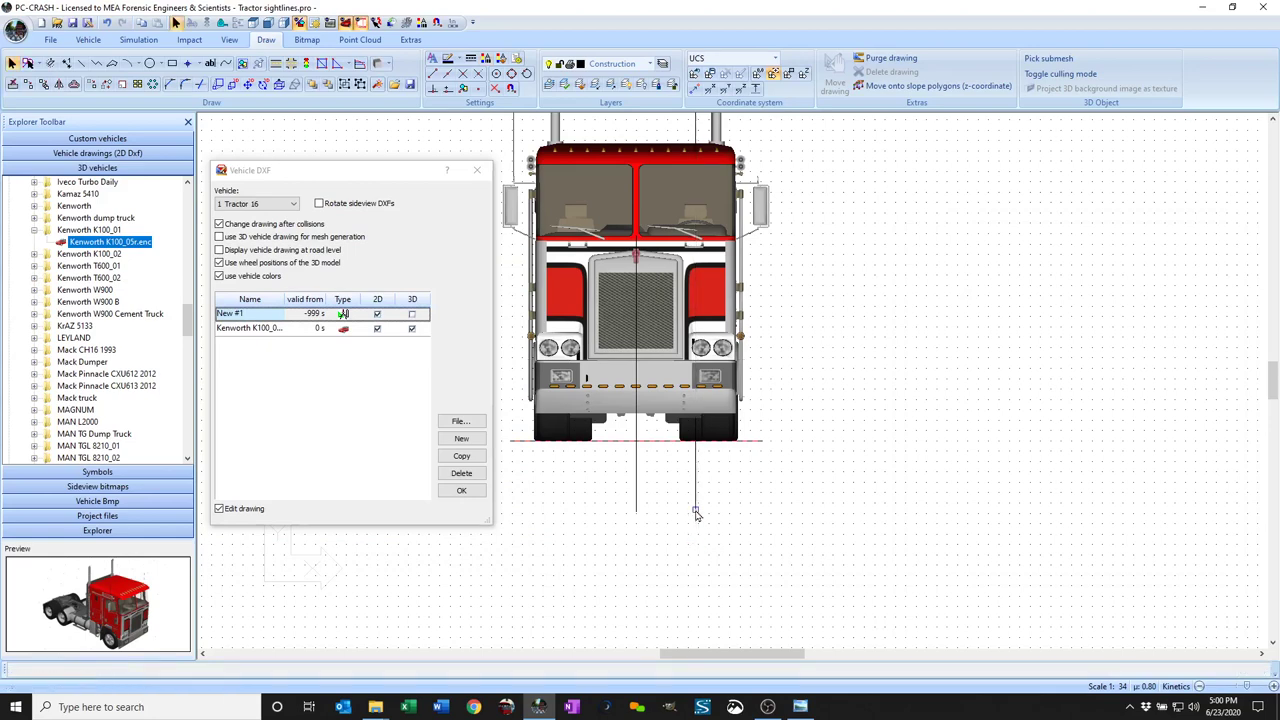
# Step: Review the centre vertical line's properties and close them
pyautogui.click(637, 512)
pyautogui.click(485, 60)
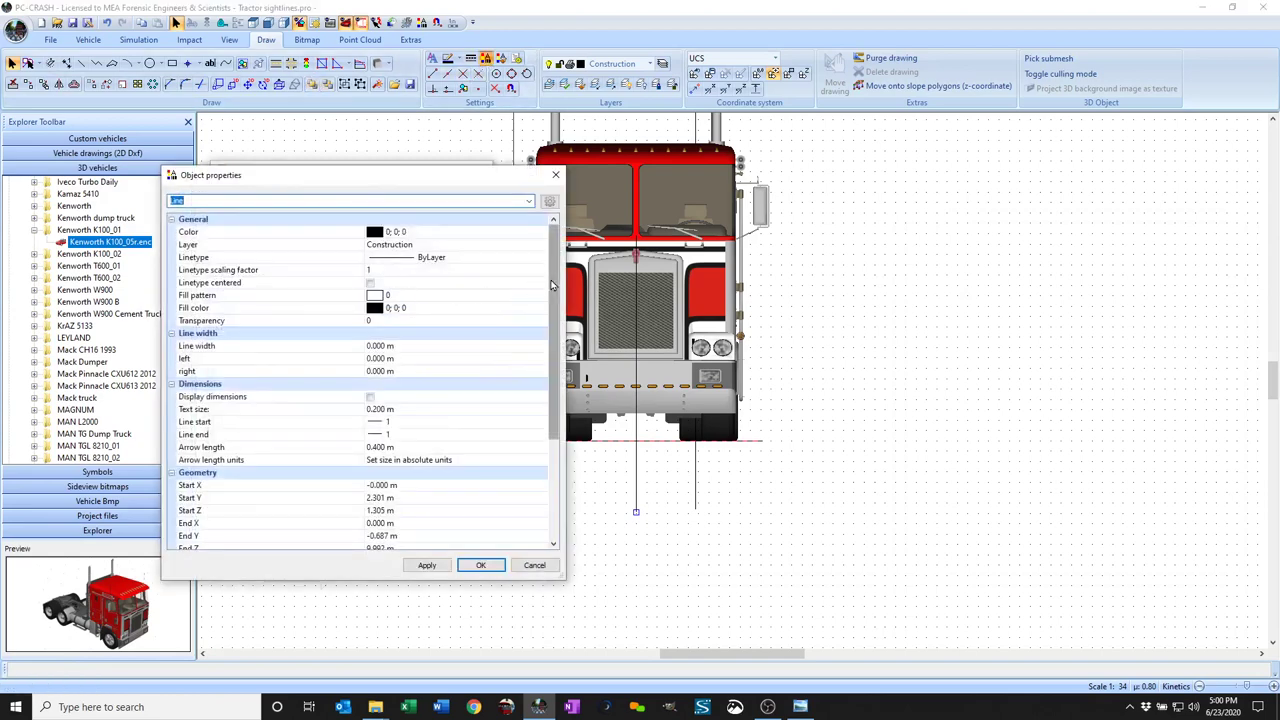
pyautogui.moveTo(551, 286); pyautogui.dragTo(546, 400)
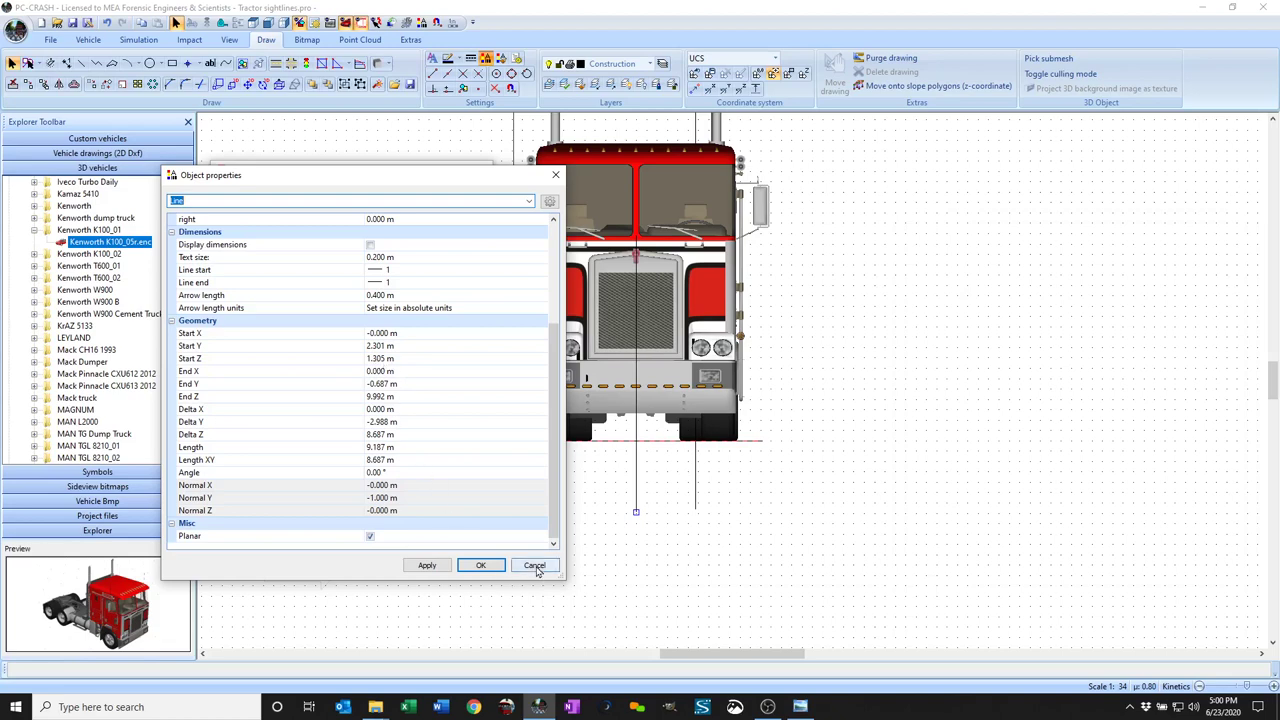
pyautogui.click(424, 565)
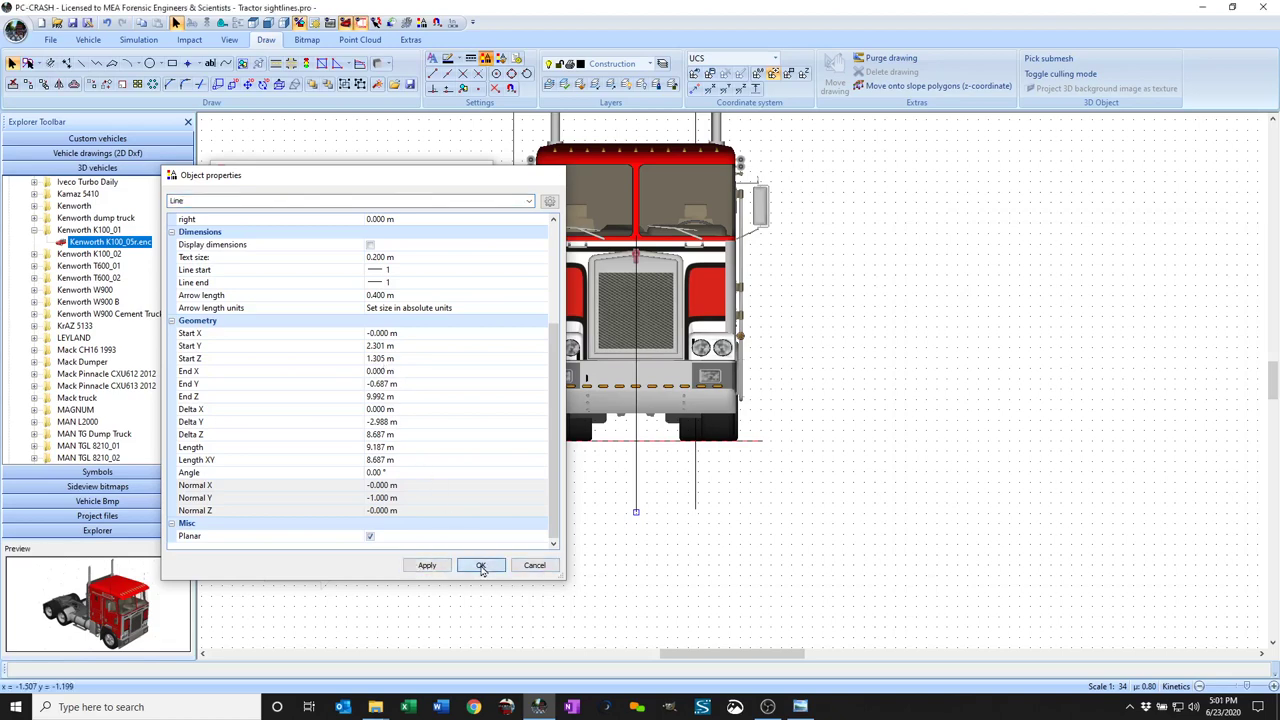
pyautogui.click(481, 565)
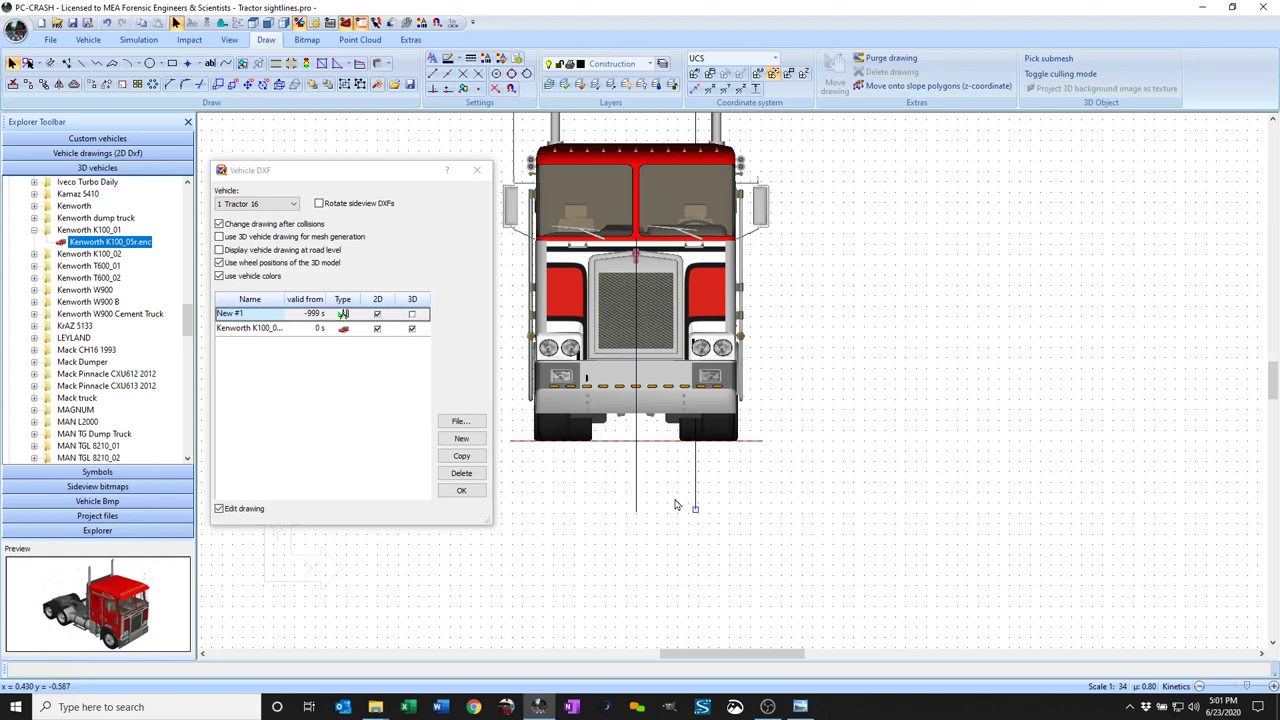
# Step: Give the right line Start Z 1.3 m and Delta Z 10 m, and apply
pyautogui.doubleClick(390, 318)
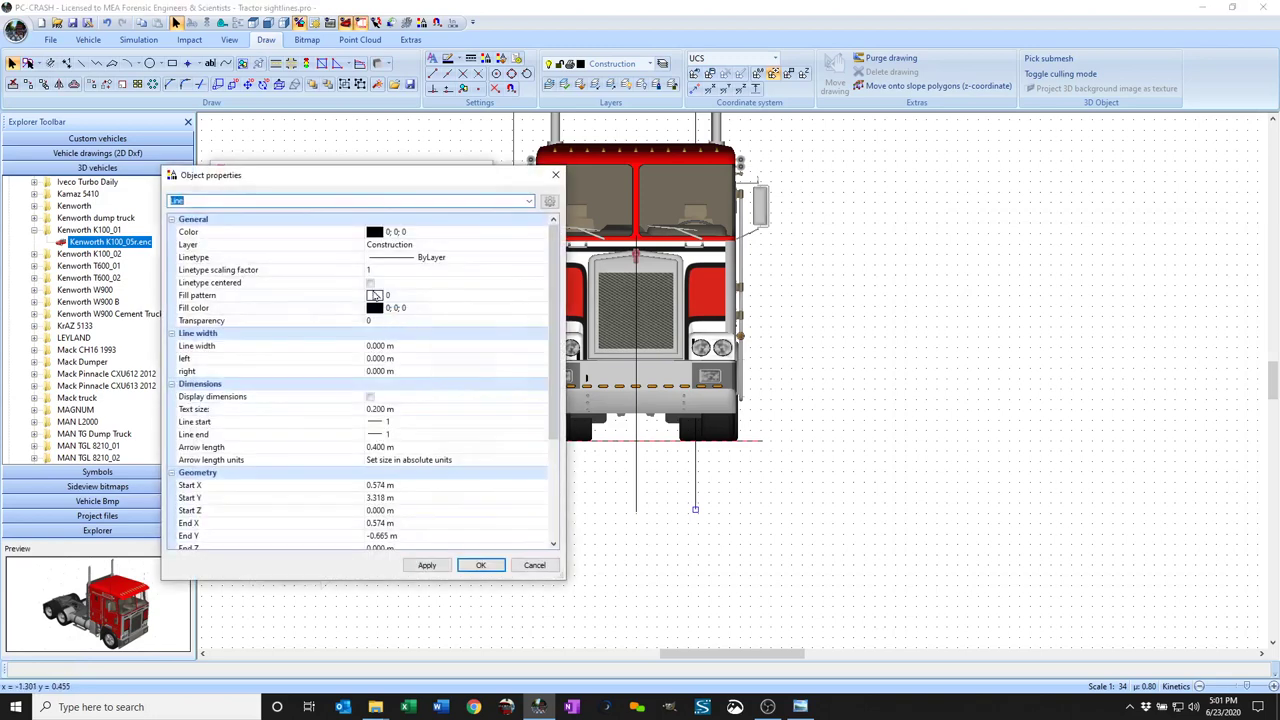
pyautogui.scroll(-3, 437, 459)
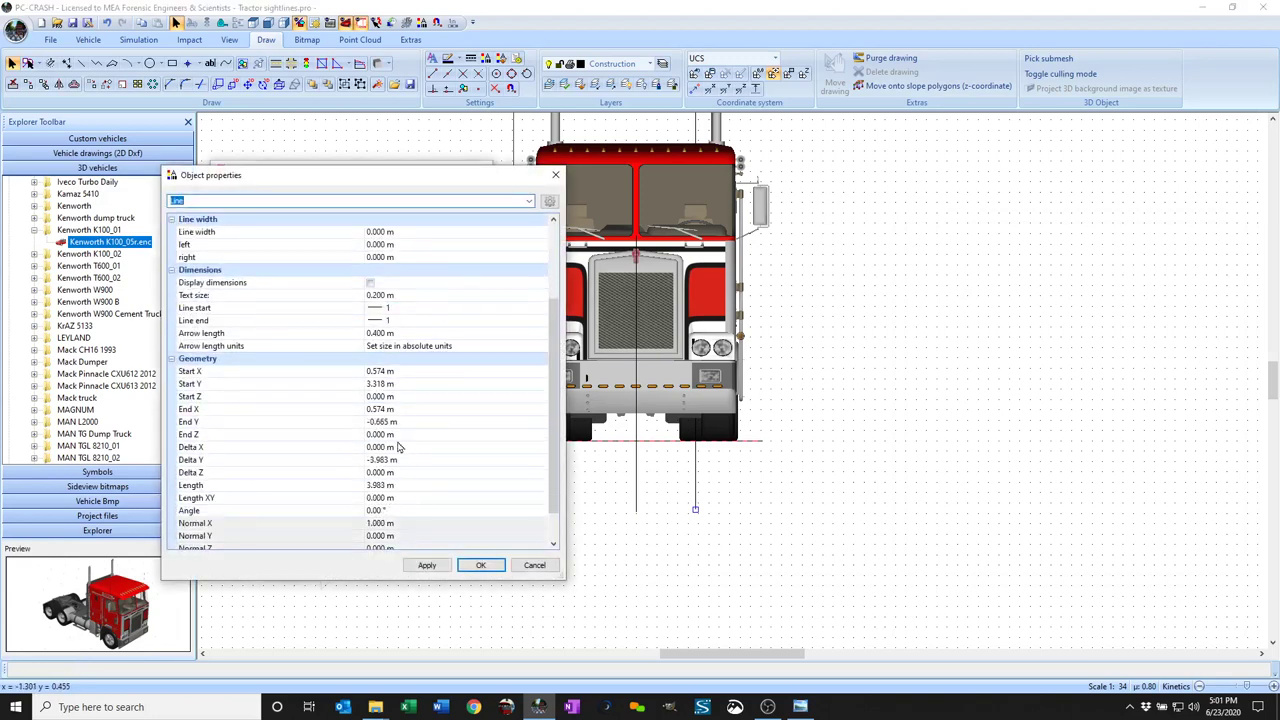
pyautogui.click(390, 474)
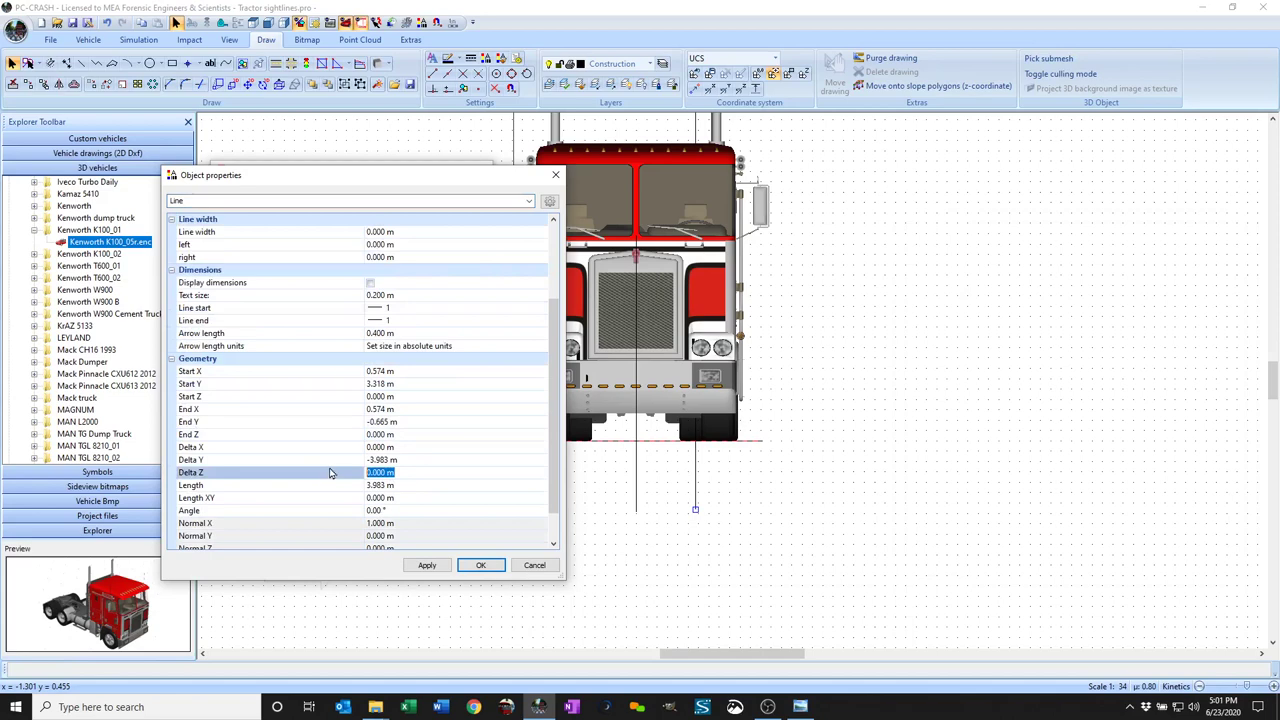
pyautogui.write('10')
pyautogui.click(391, 399)
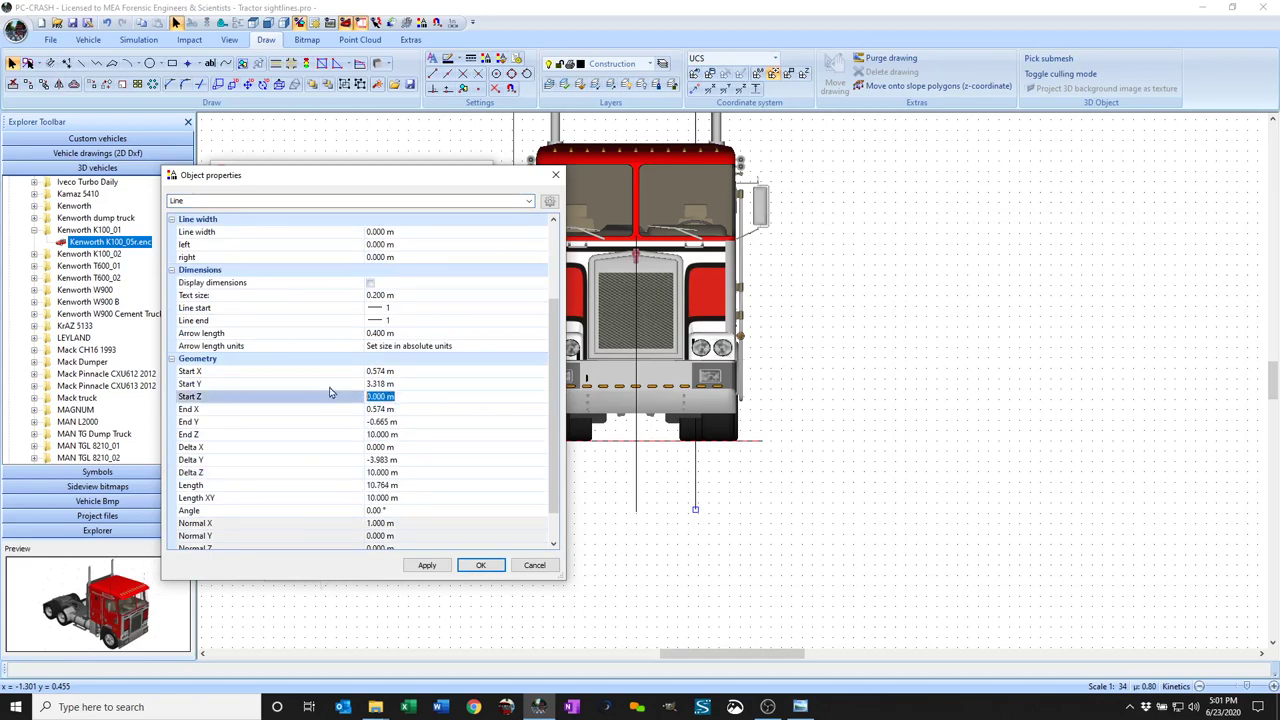
pyautogui.write('1.3')
pyautogui.click(396, 384)
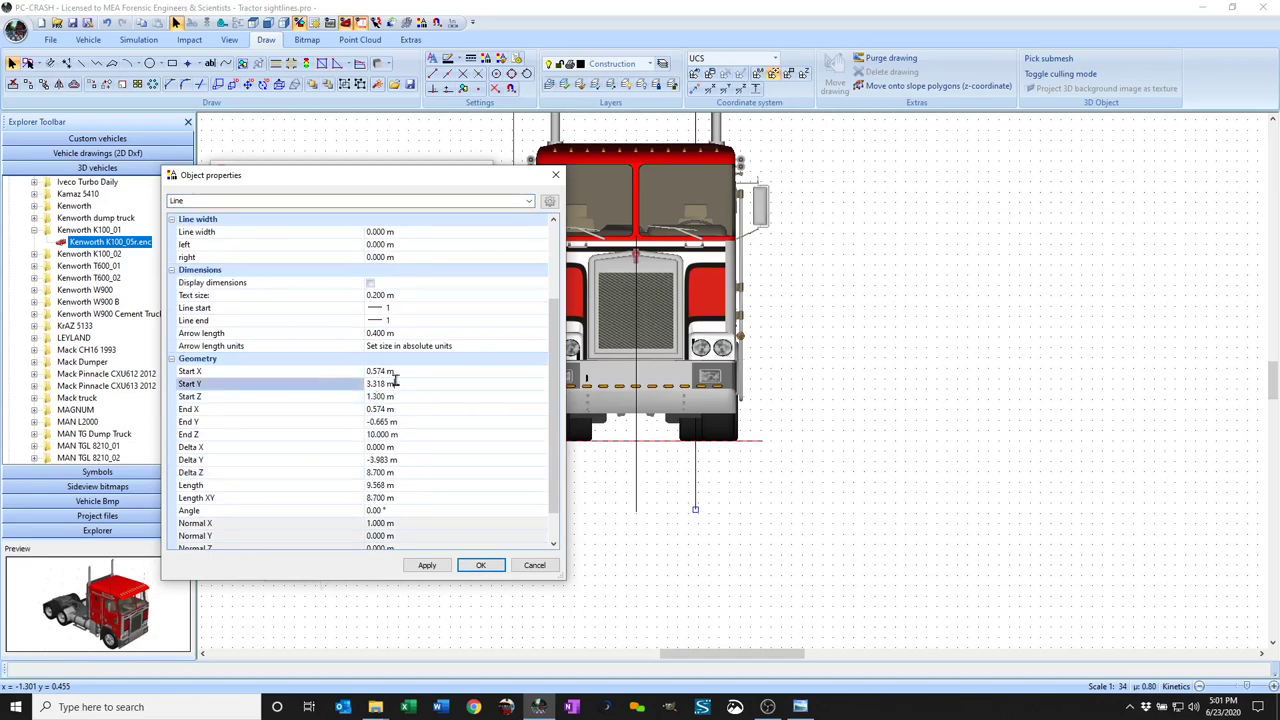
pyautogui.click(441, 568)
pyautogui.click(480, 565)
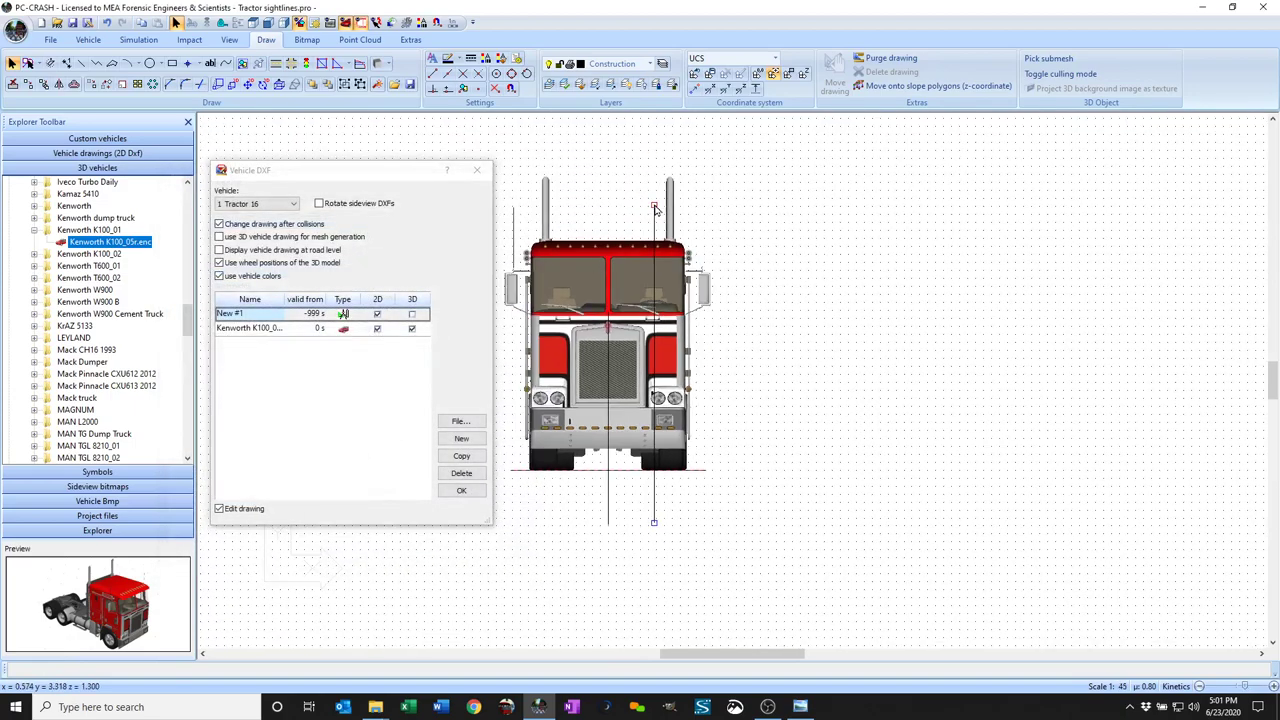
# Step: Lower the centre line's top end and nudge the sightline's cab start point, checking front and top views
pyautogui.click(654, 206)
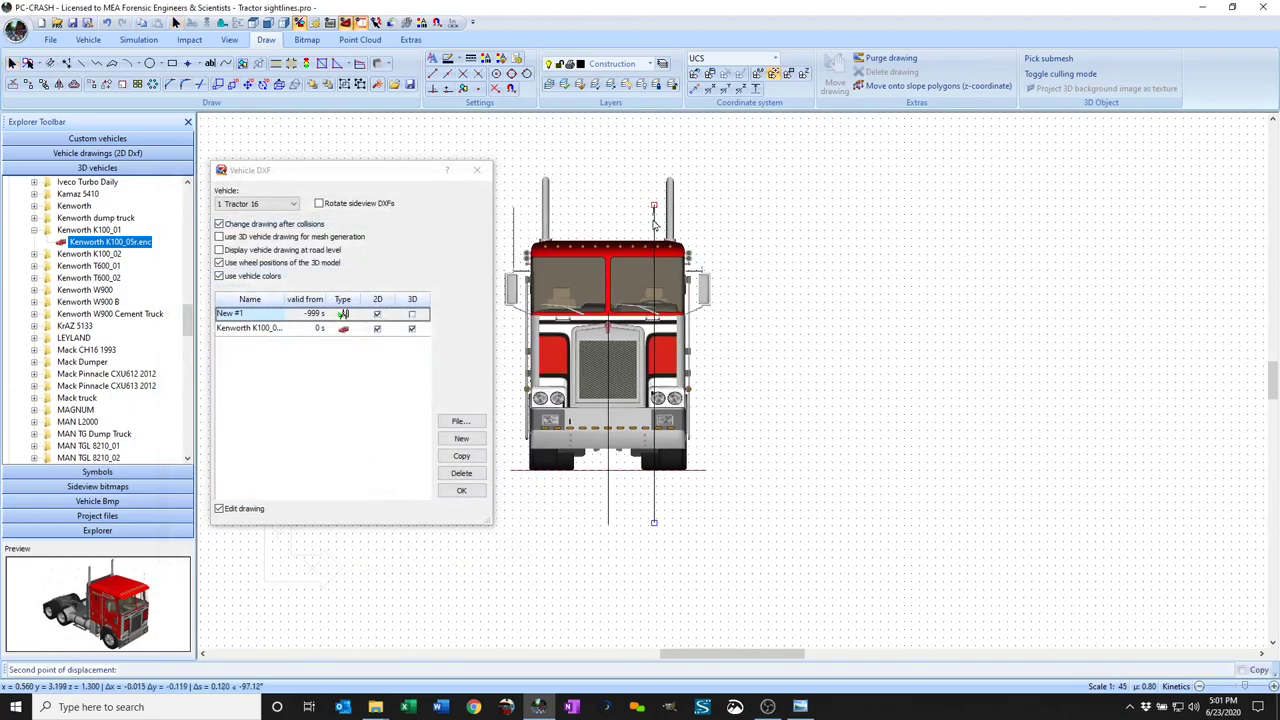
pyautogui.click(655, 298)
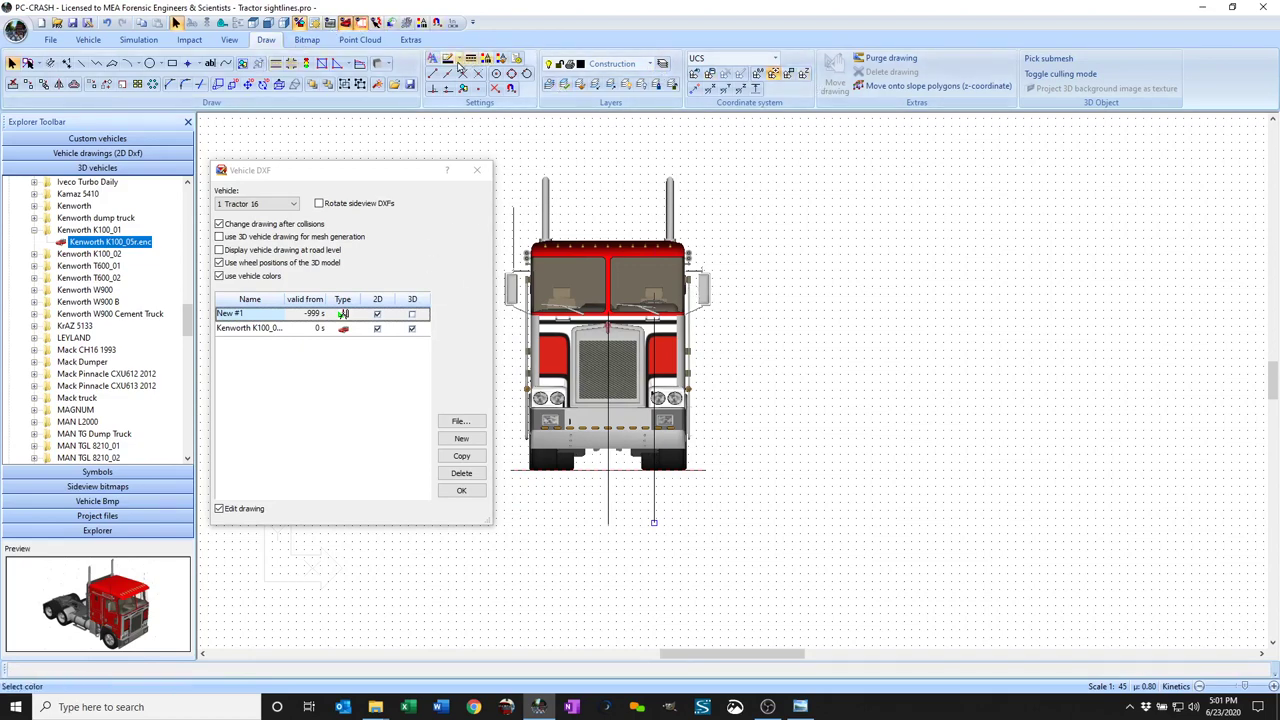
pyautogui.click(268, 26)
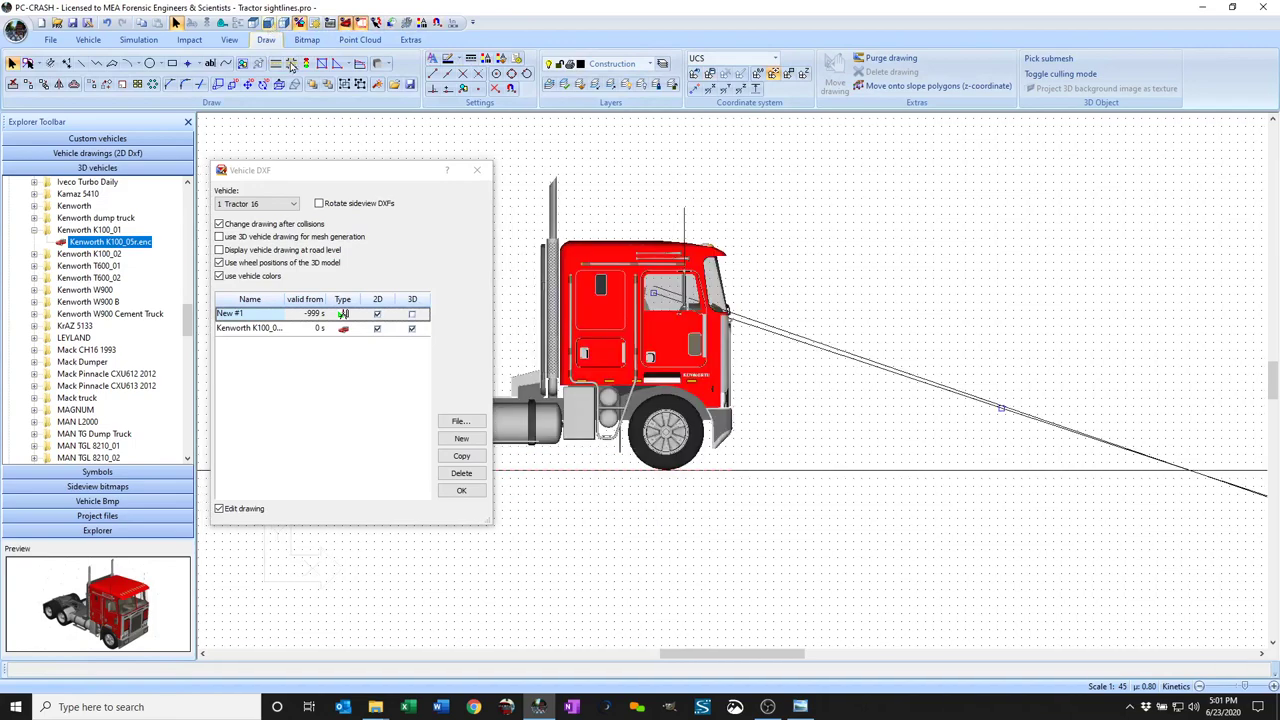
pyautogui.scroll(-2, 653, 220)
pyautogui.scroll(2, 661, 260)
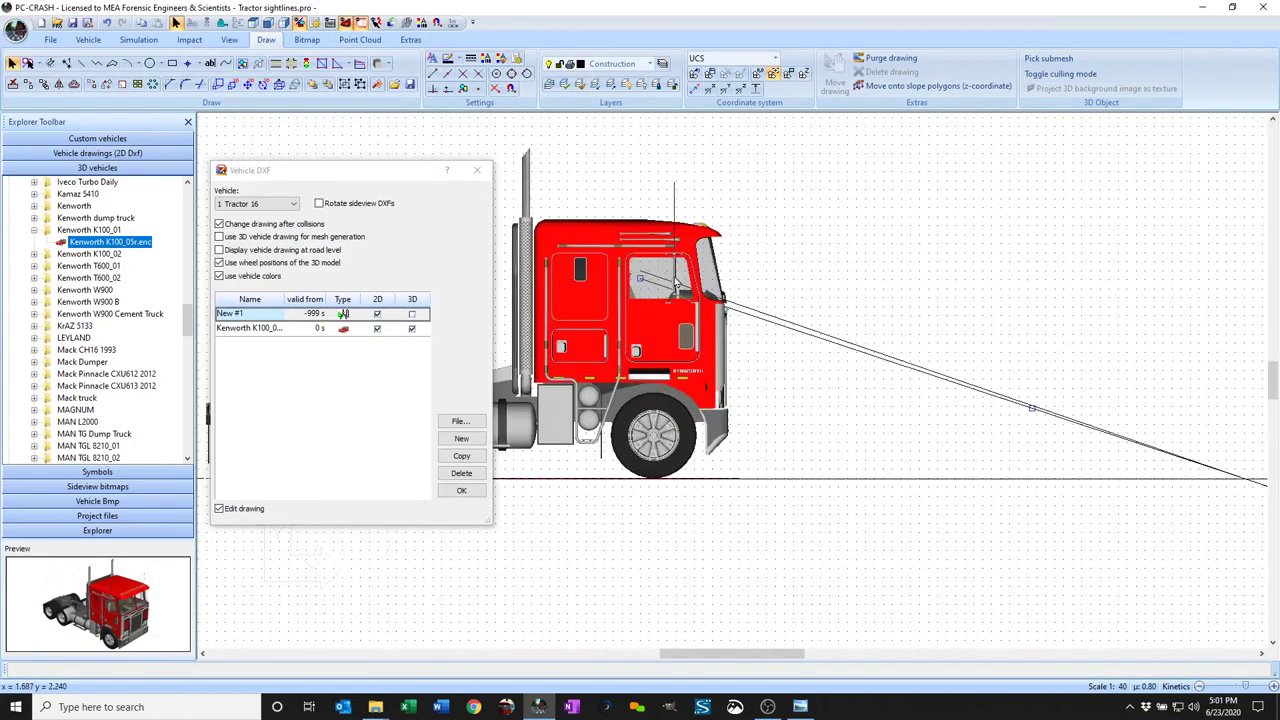
pyautogui.click(642, 285)
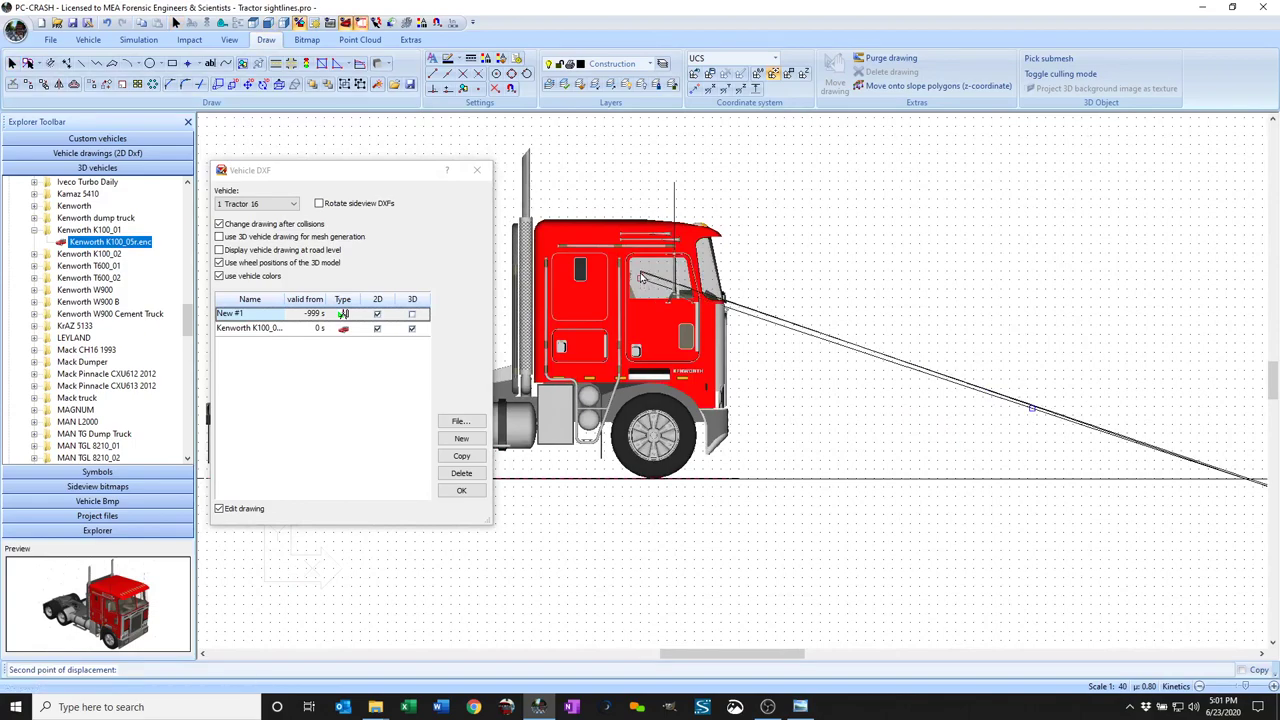
pyautogui.click(642, 277)
pyautogui.scroll(-3, 642, 277)
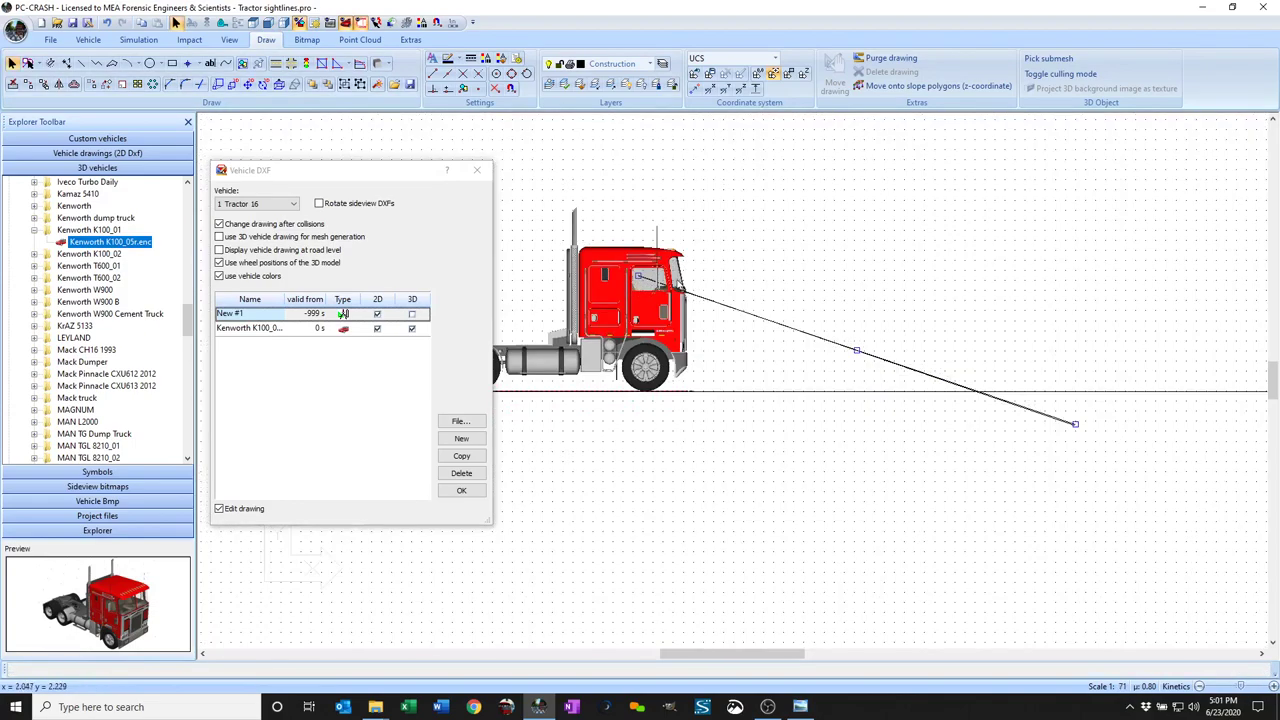
pyautogui.click(284, 24)
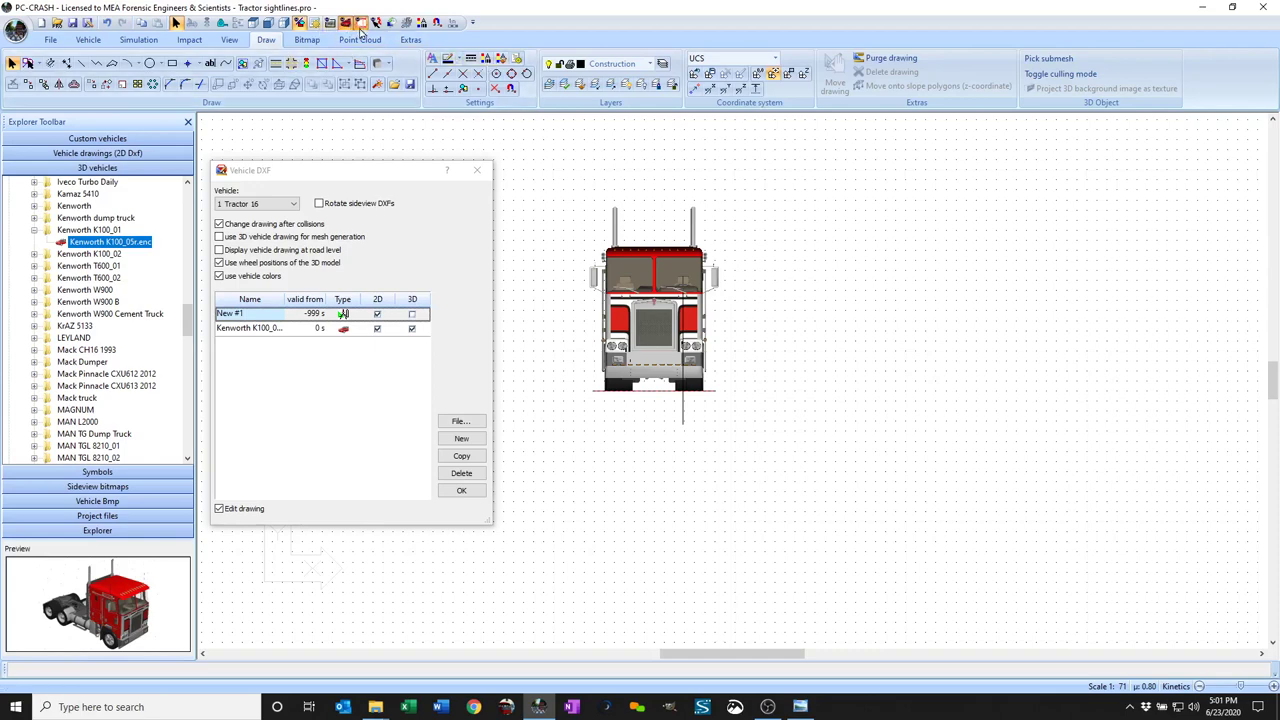
pyautogui.click(261, 23)
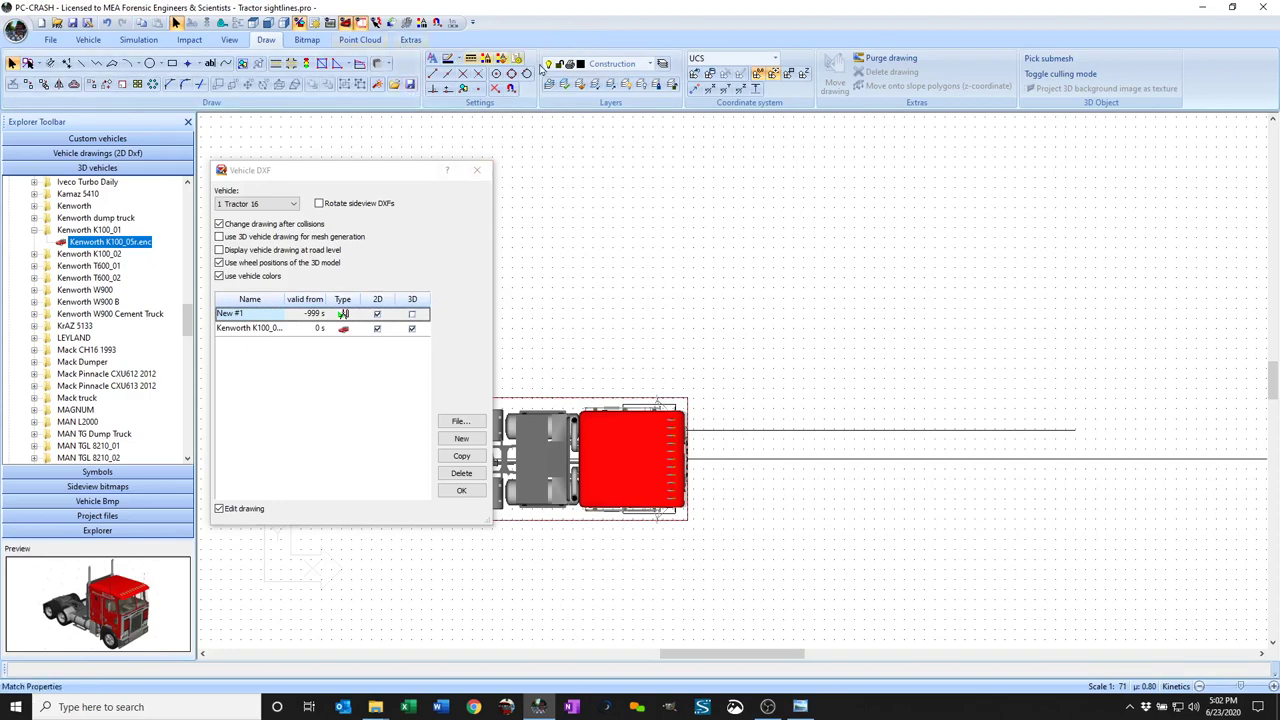
# Step: In the side view, draw a horizontal line from the cab ending 2.52 m ahead
pyautogui.click(269, 22)
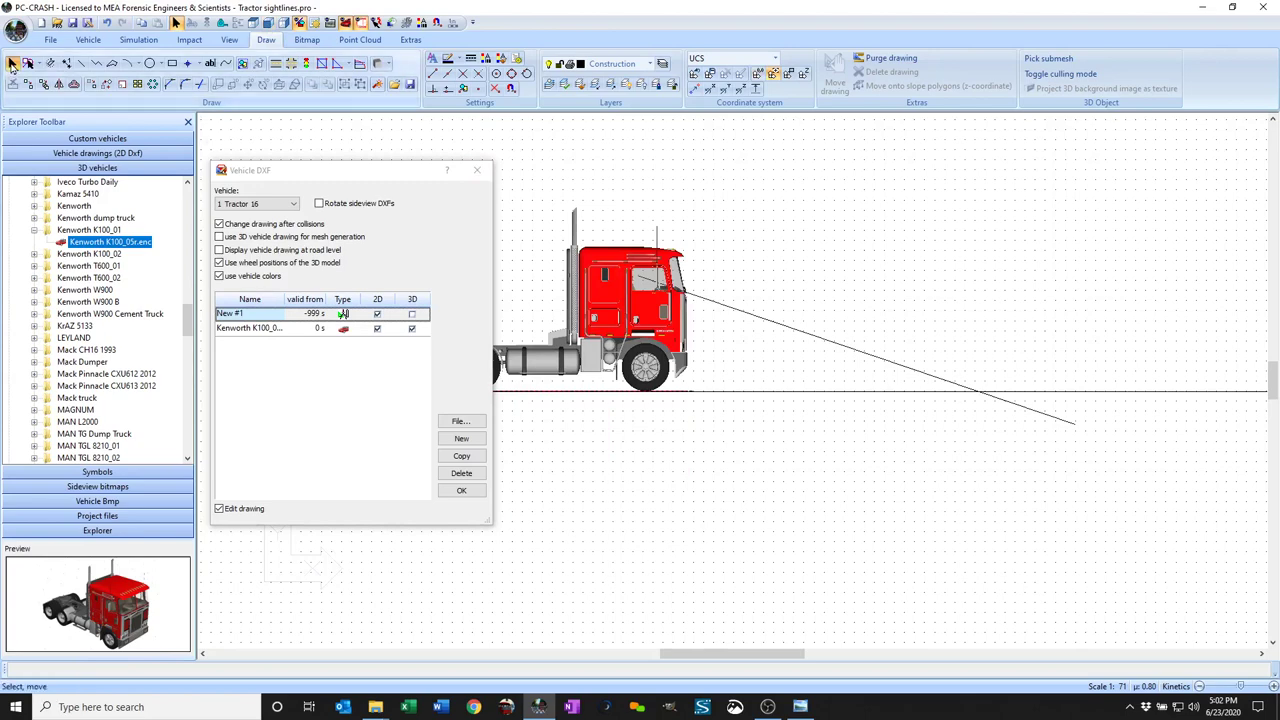
pyautogui.click(66, 63)
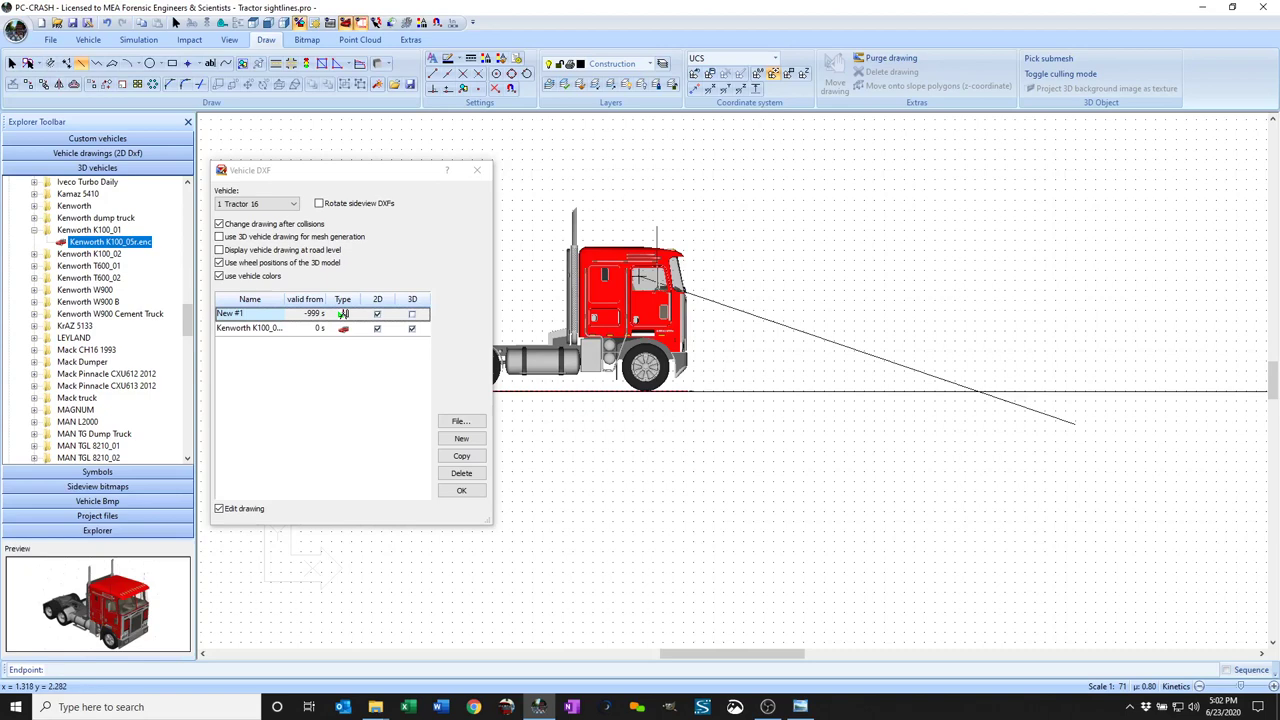
pyautogui.click(765, 275)
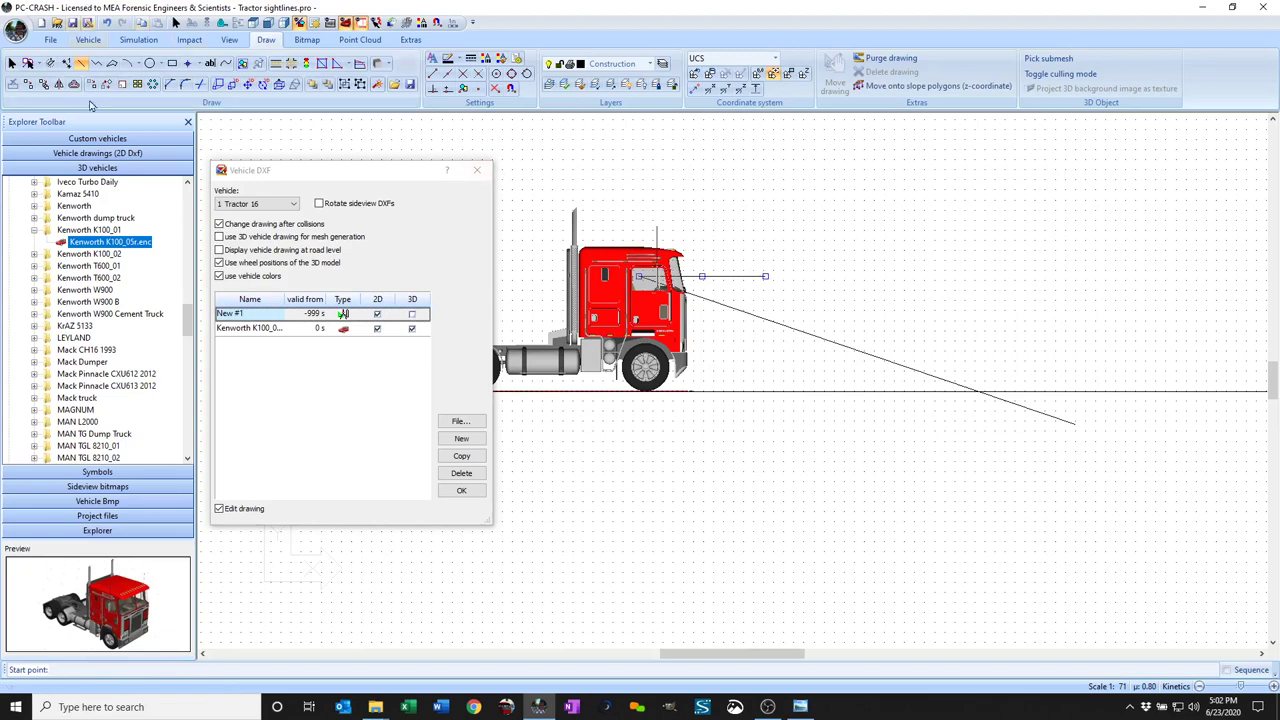
# Step: Set the new line's Start Z to -2 m so both ends lie at -2.000 m
pyautogui.doubleClick(600, 248)
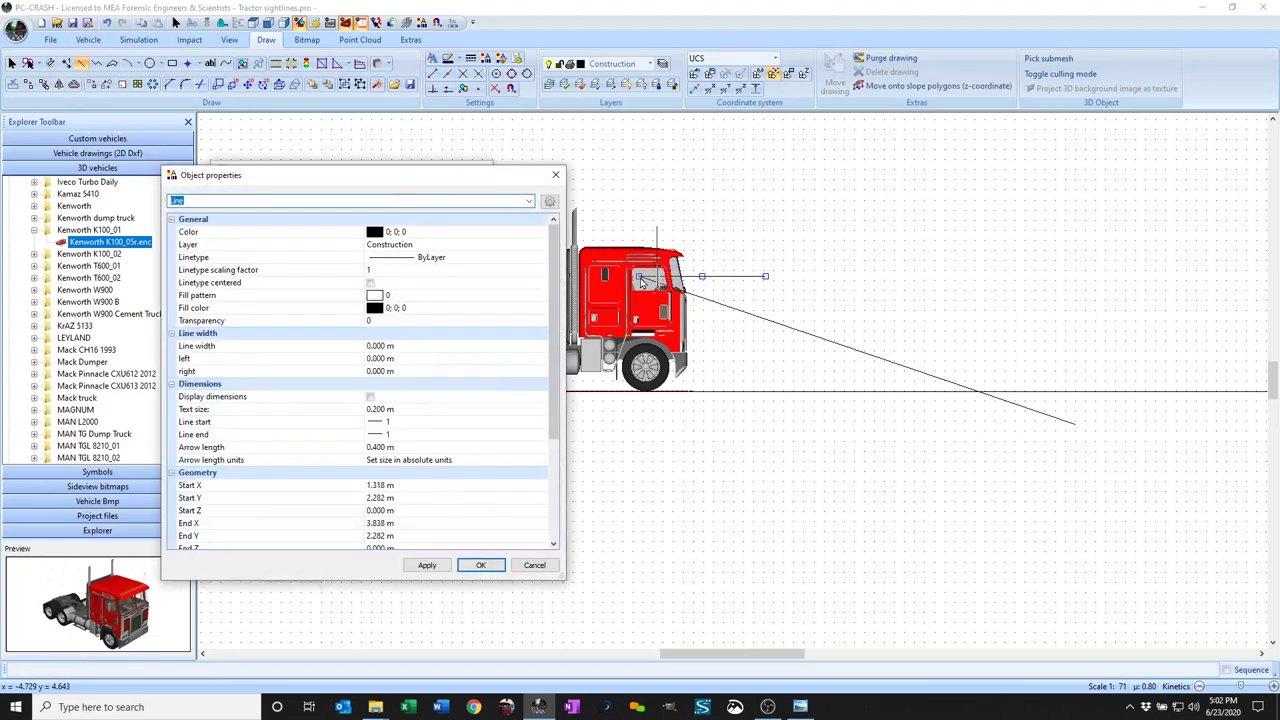
pyautogui.moveTo(557, 335); pyautogui.dragTo(557, 376)
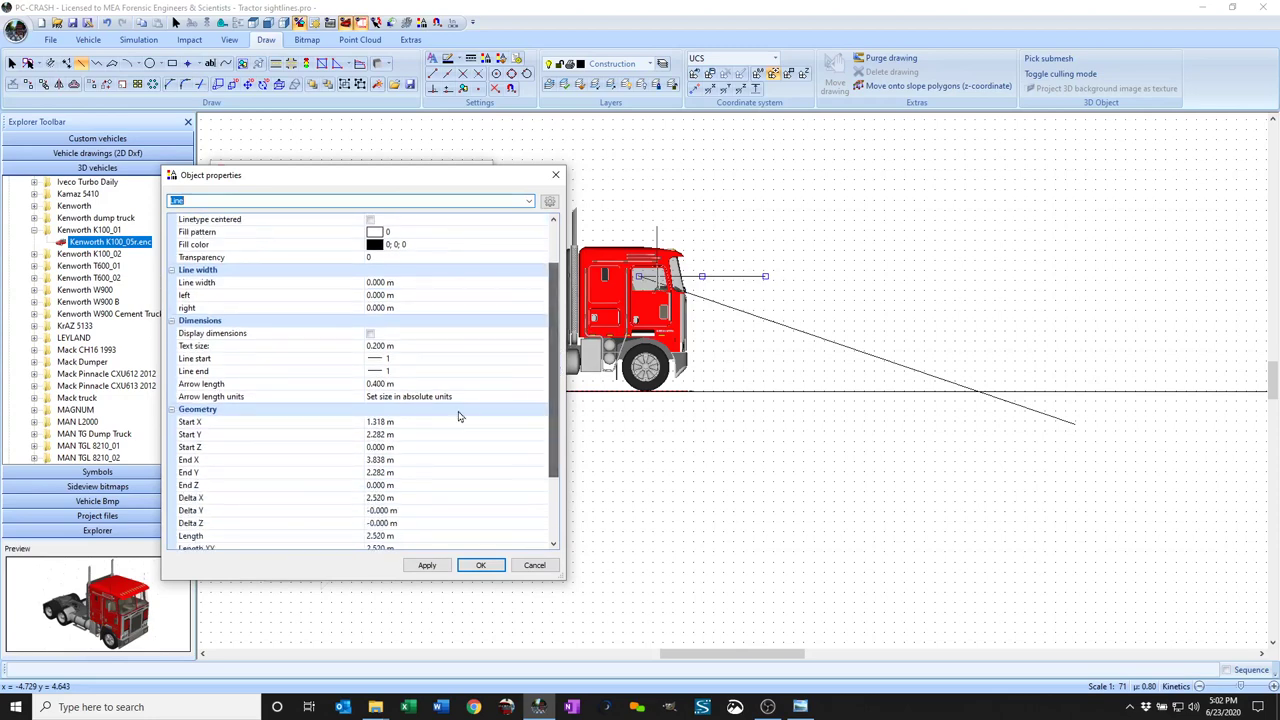
pyautogui.click(381, 450)
pyautogui.moveTo(381, 450); pyautogui.dragTo(340, 448)
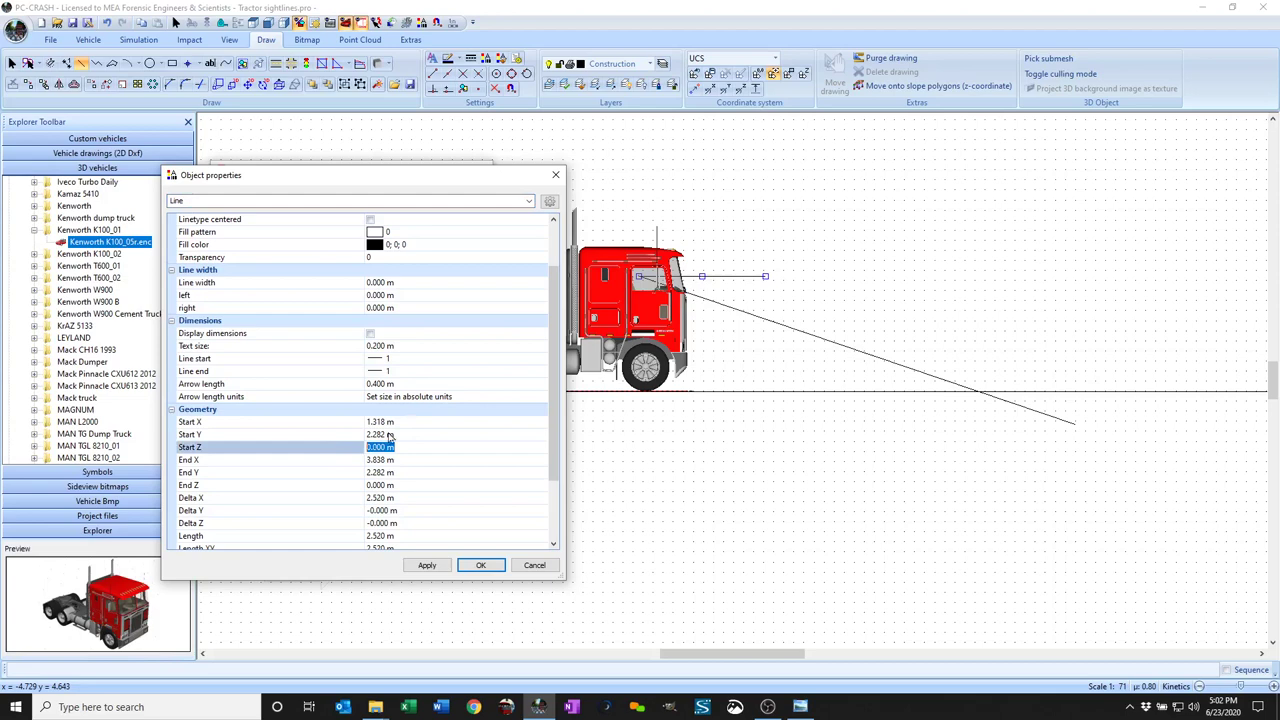
pyautogui.write('-2')
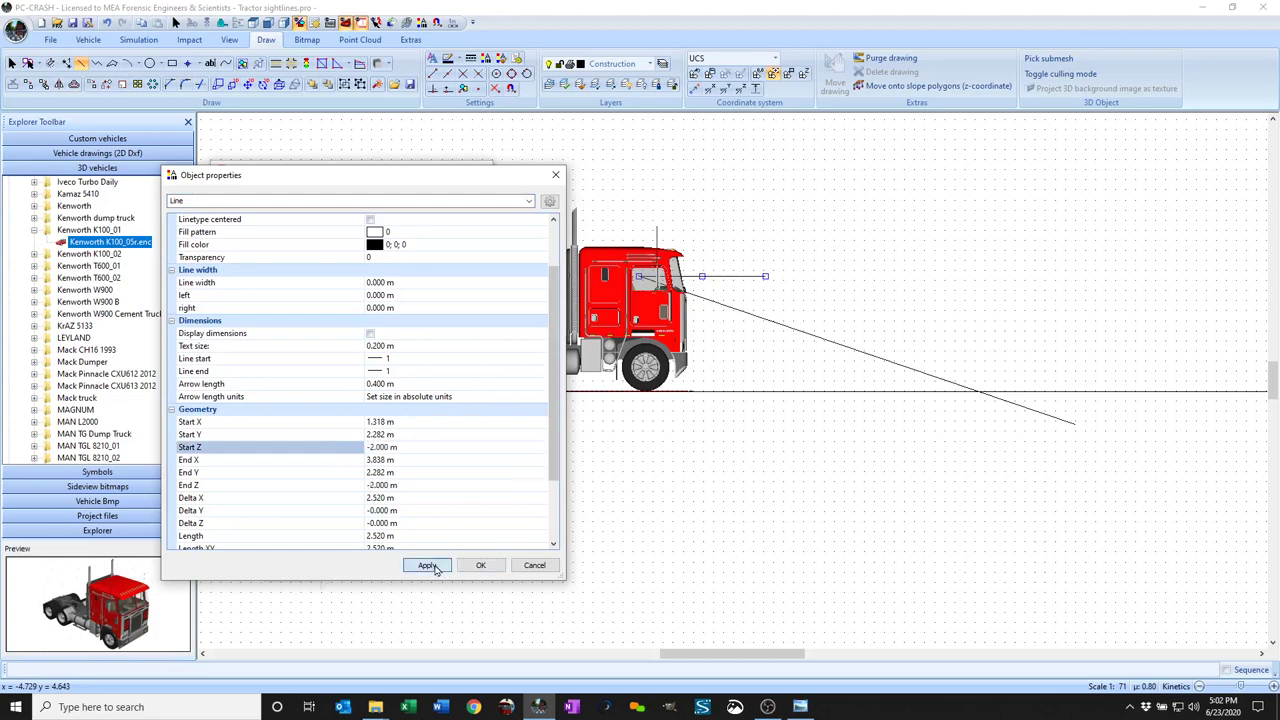
pyautogui.click(476, 567)
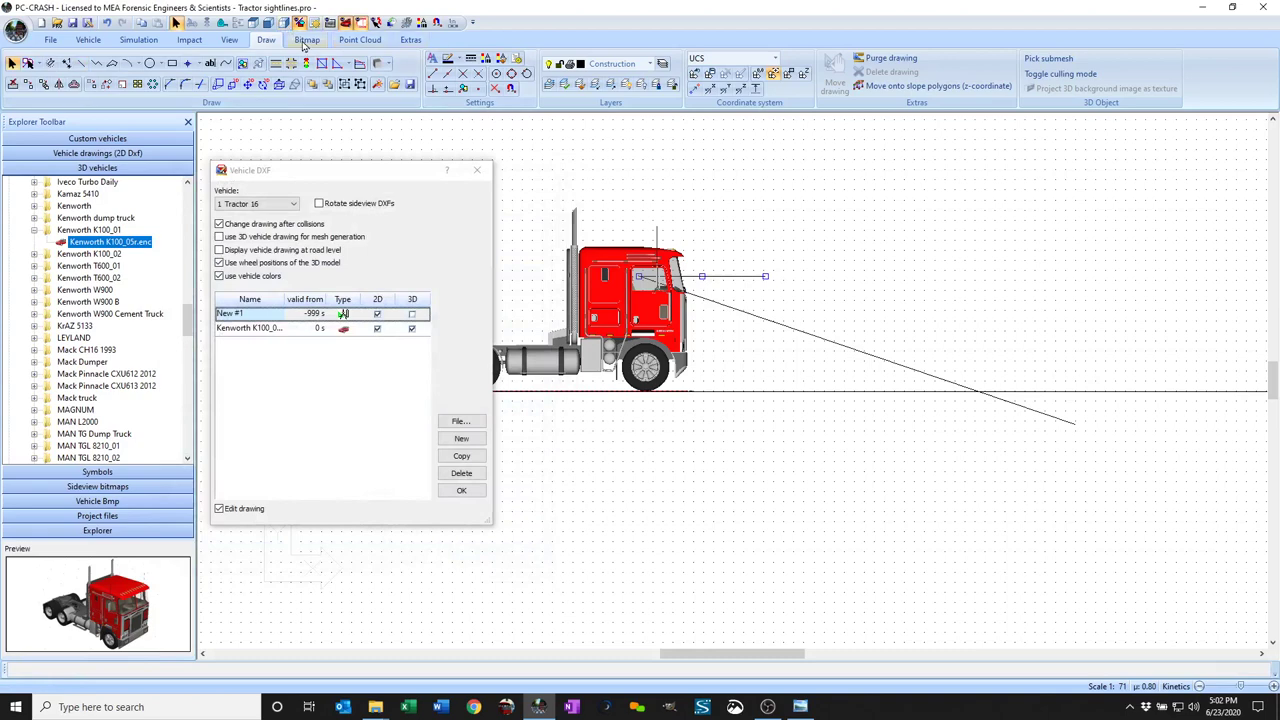
# Step: In the top view, draw a sightline from the tractor's centre out to the upper right
pyautogui.click(255, 23)
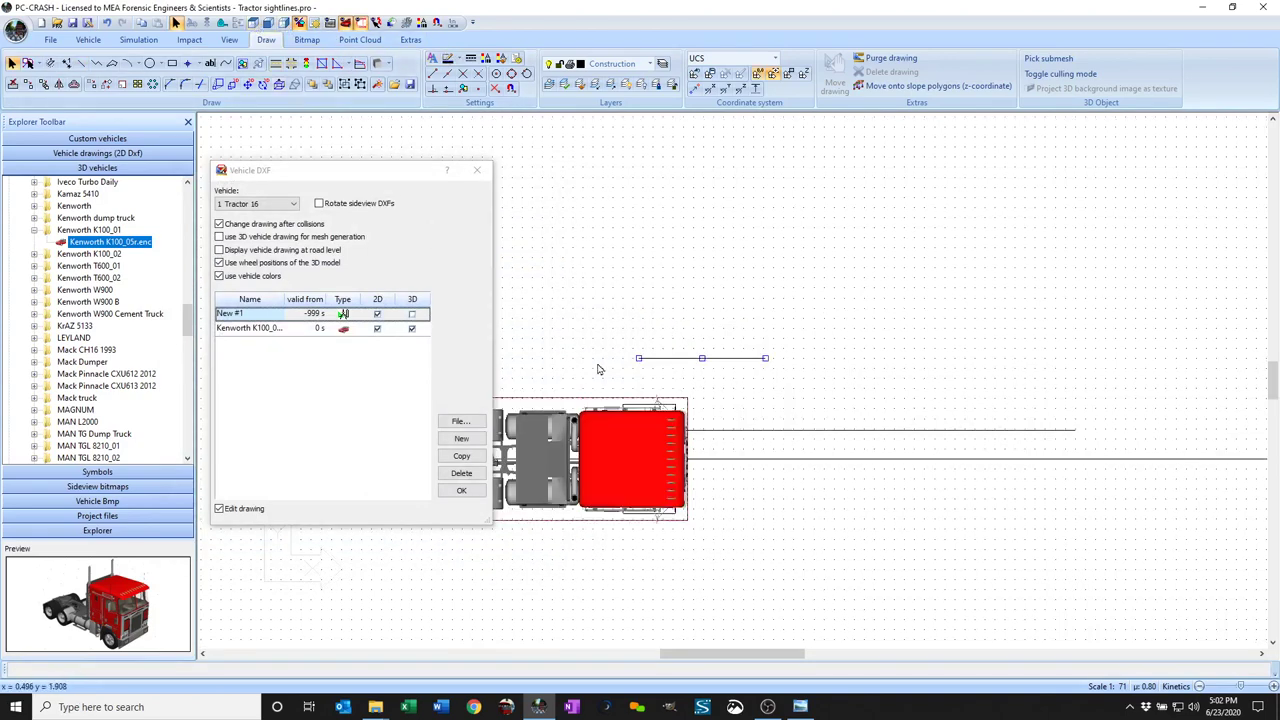
pyautogui.click(81, 62)
pyautogui.click(640, 358)
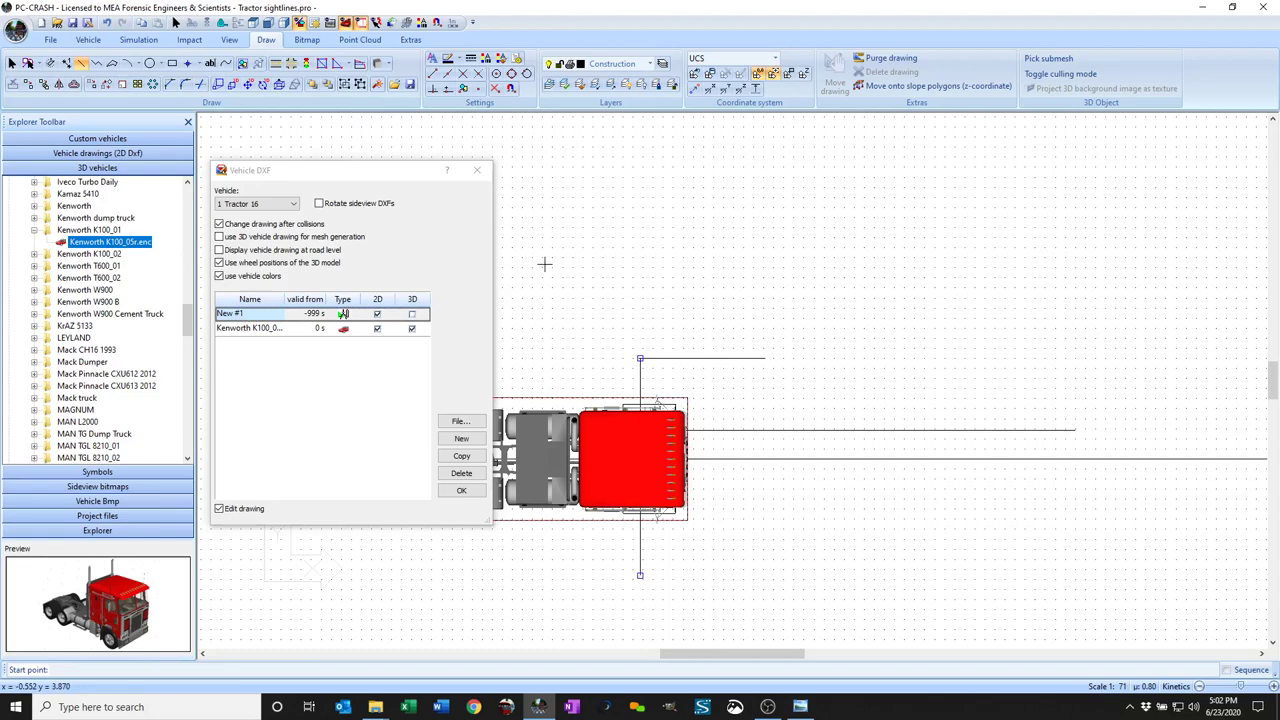
pyautogui.click(640, 430)
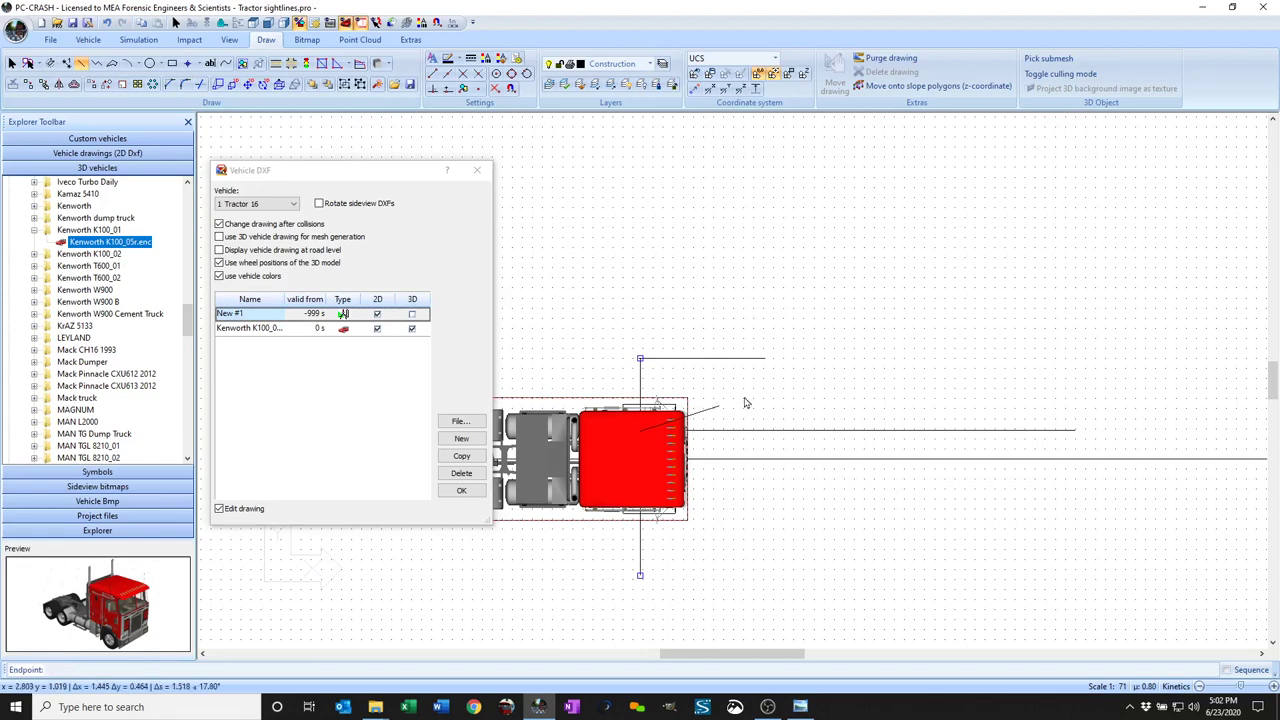
pyautogui.click(1100, 279)
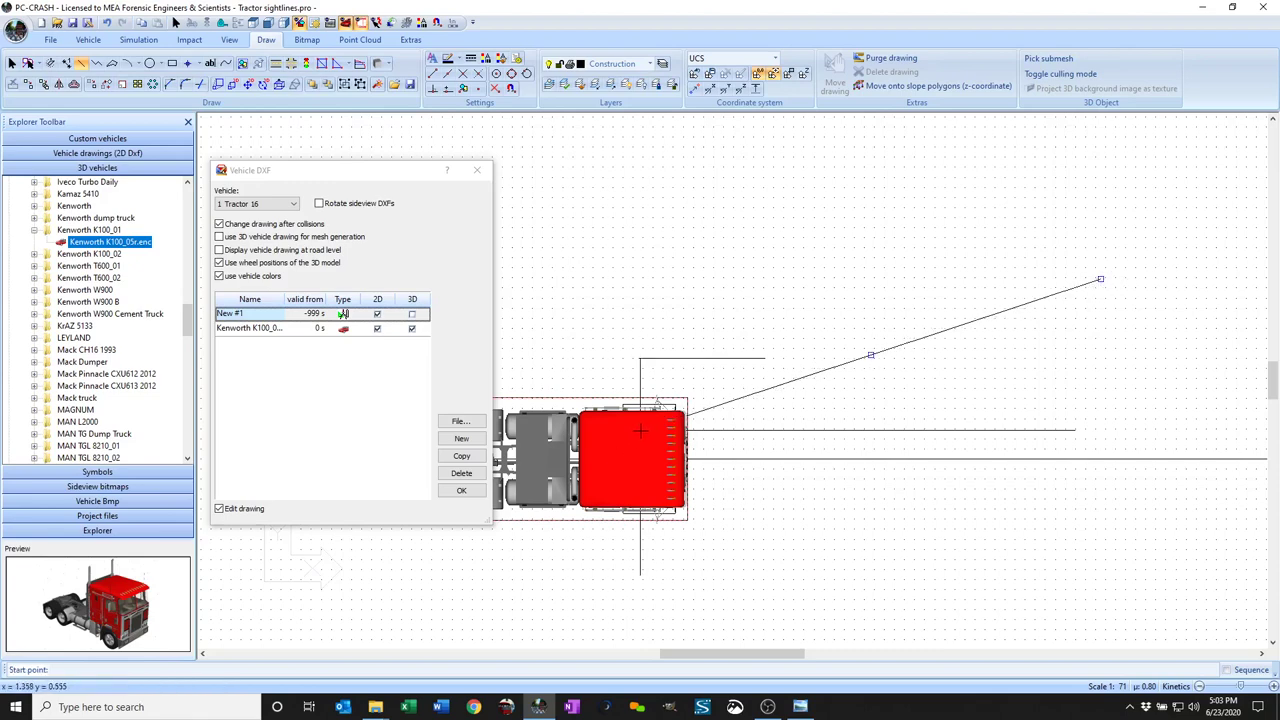
# Step: Draw a second sightline from the cab's corner and stretch it far to the lower right
pyautogui.click(688, 512)
pyautogui.click(716, 548)
pyautogui.scroll(-1, 716, 548)
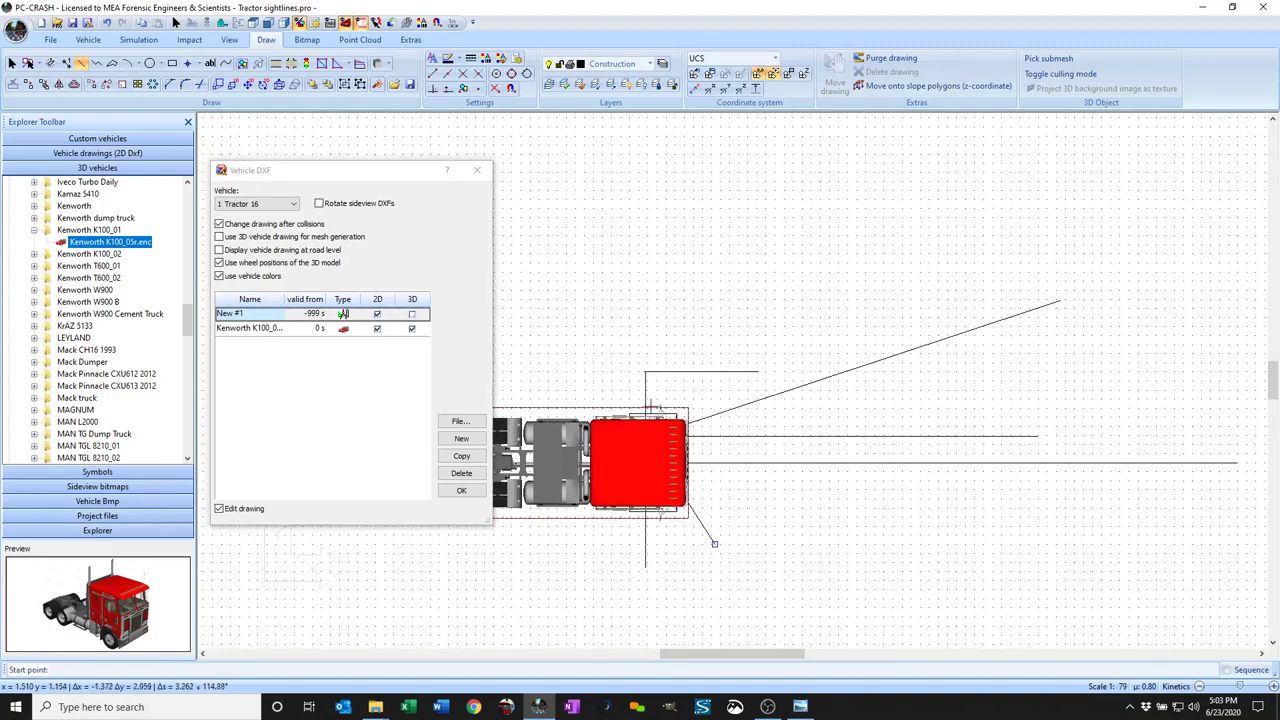
pyautogui.scroll(-5, 690, 520)
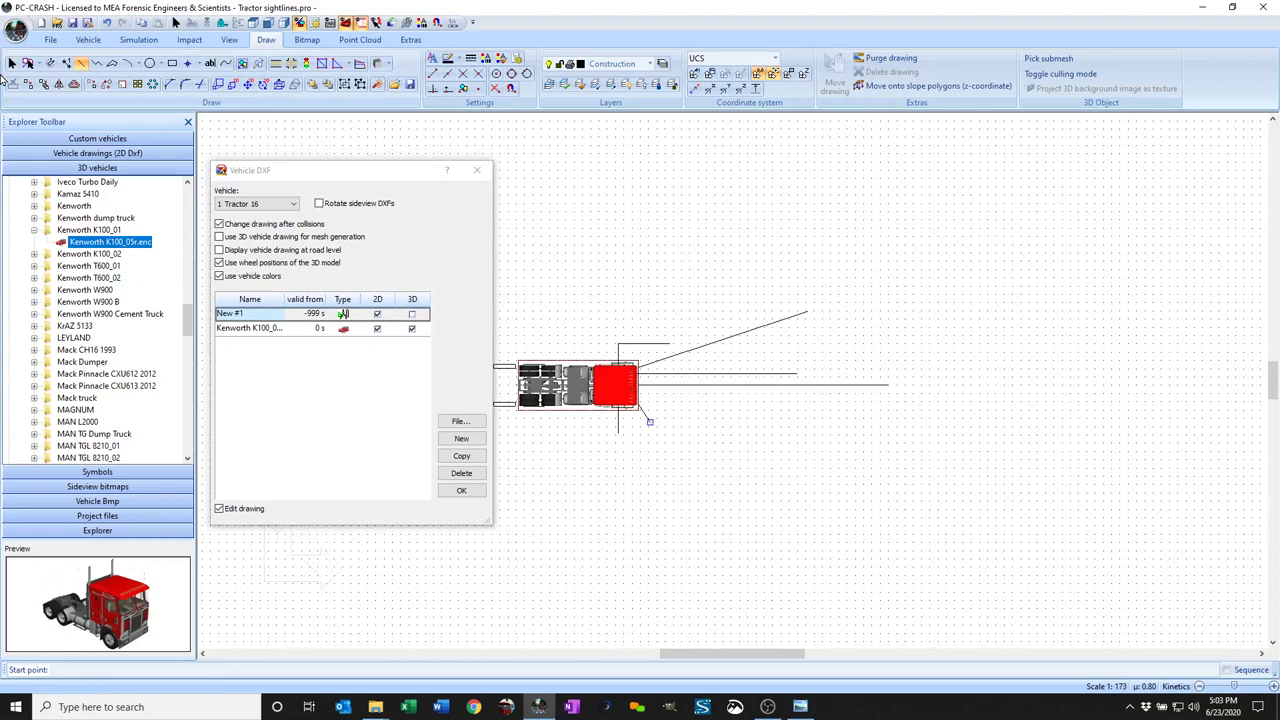
pyautogui.click(12, 63)
pyautogui.click(648, 425)
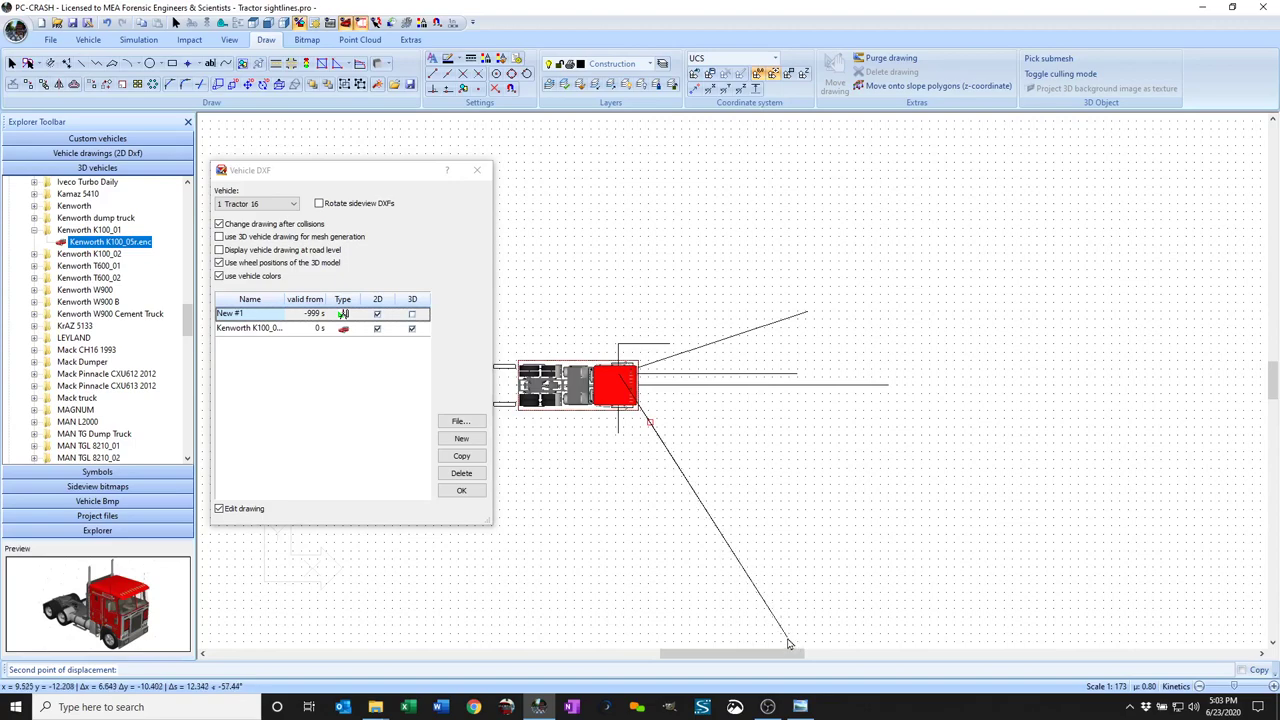
pyautogui.click(787, 639)
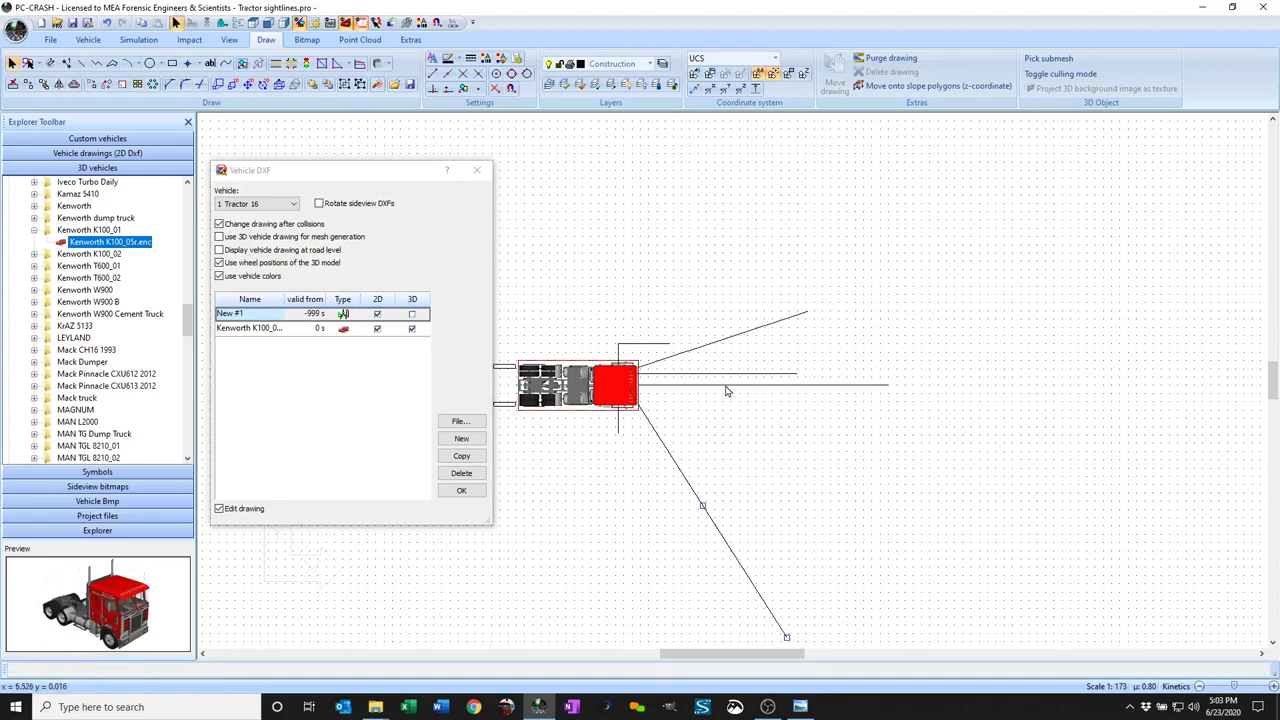
pyautogui.scroll(1, 739, 374)
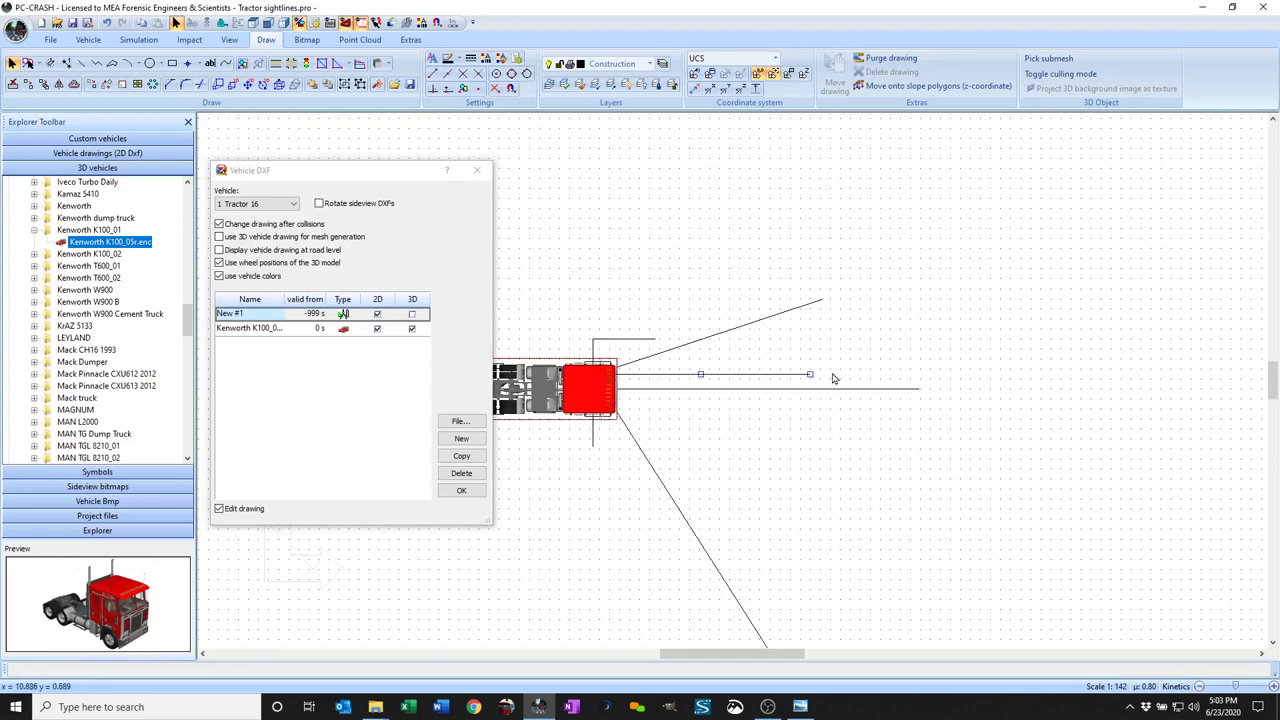
pyautogui.scroll(-1, 834, 378)
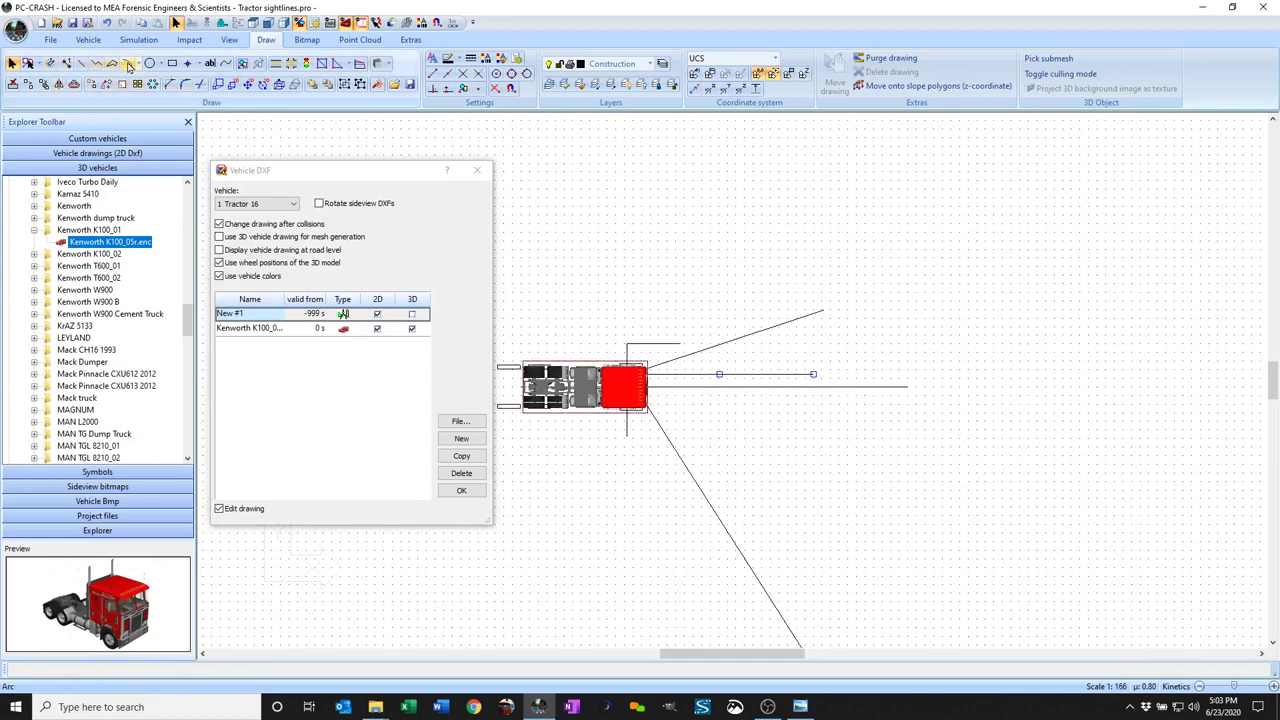
# Step: Draw a three-point arc from the upper sightline's end, through a midpoint, to the lower sightline
pyautogui.click(96, 63)
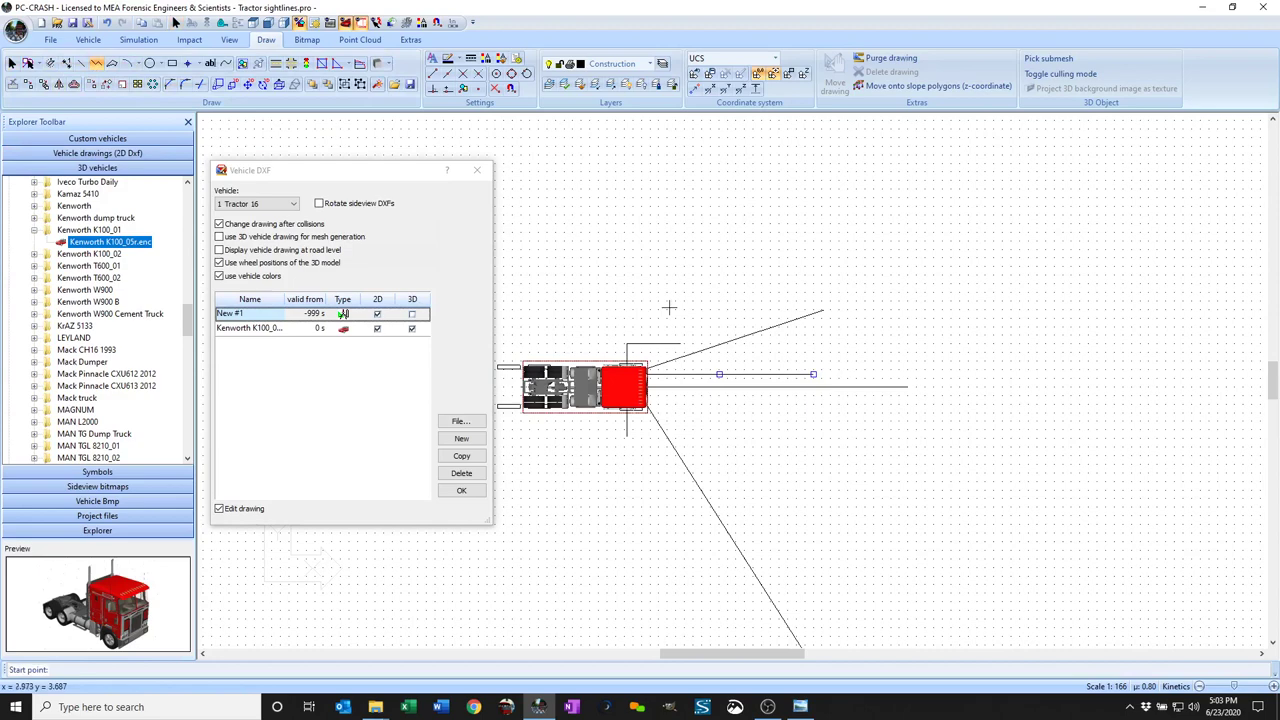
pyautogui.click(795, 316)
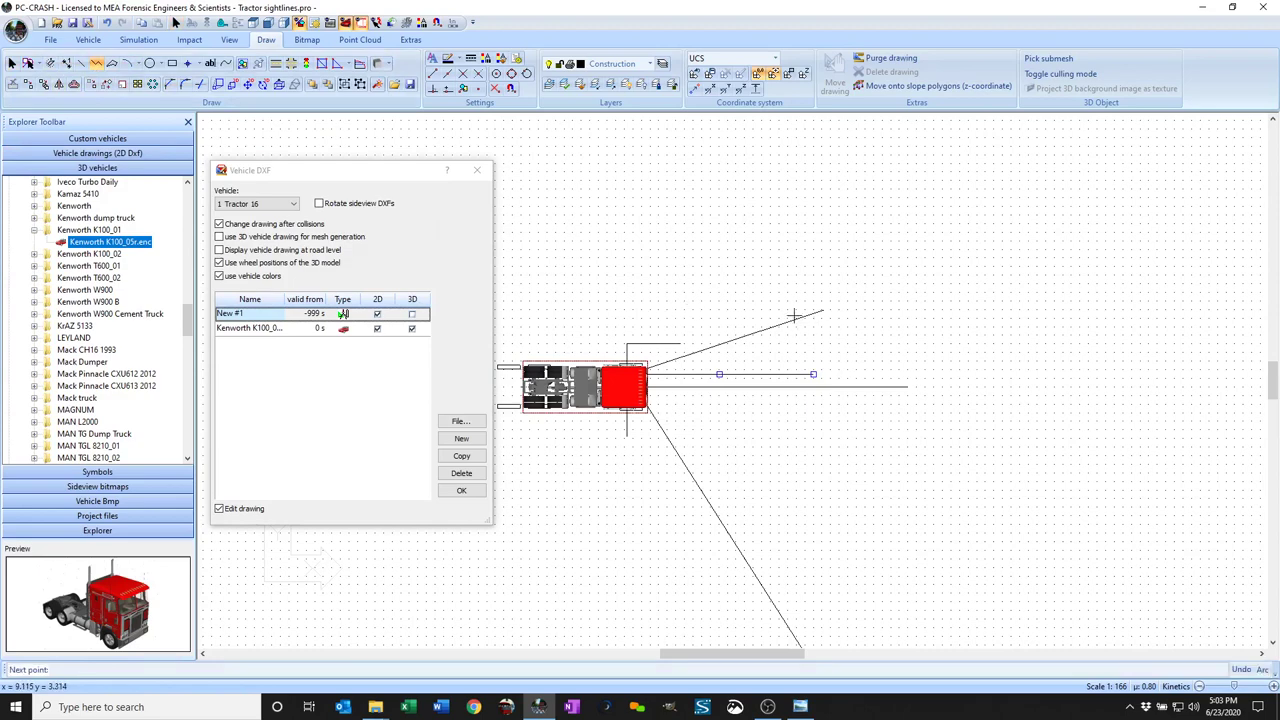
pyautogui.click(813, 374)
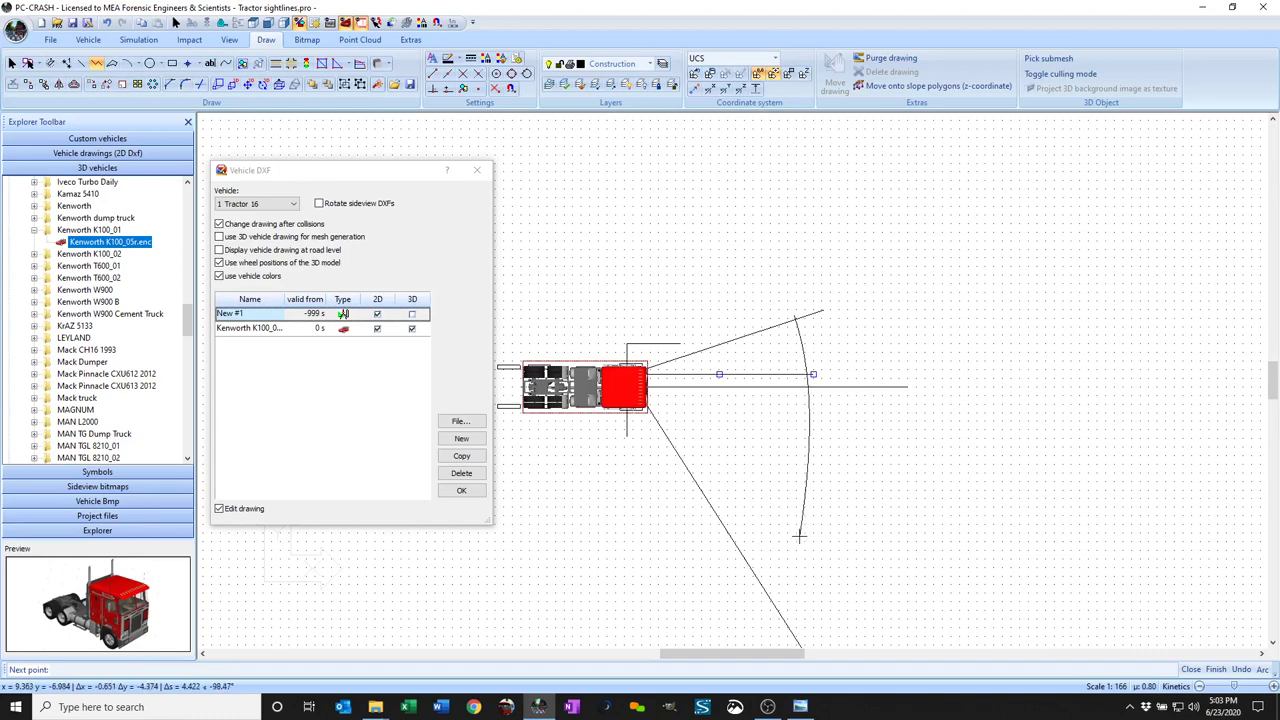
pyautogui.click(751, 589)
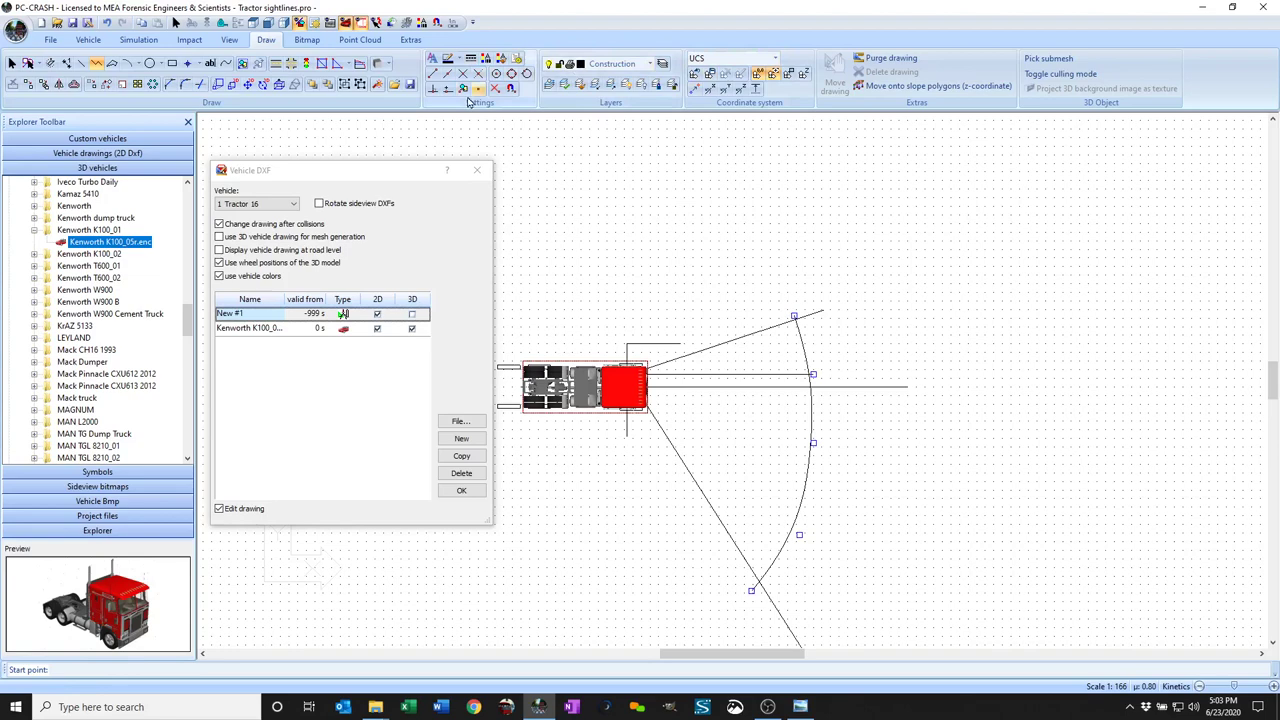
# Step: Put new drawing on the Volume layer and choose the Triangle fan 3D object
pyautogui.click(617, 64)
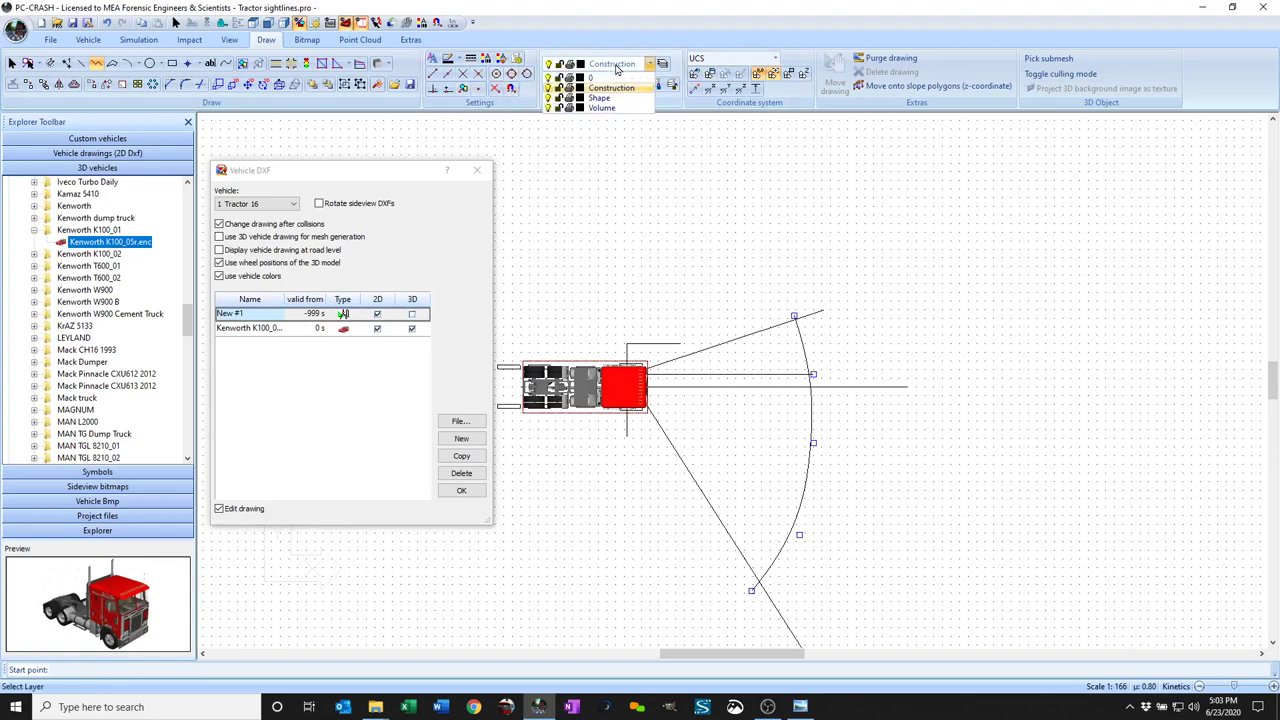
pyautogui.click(605, 104)
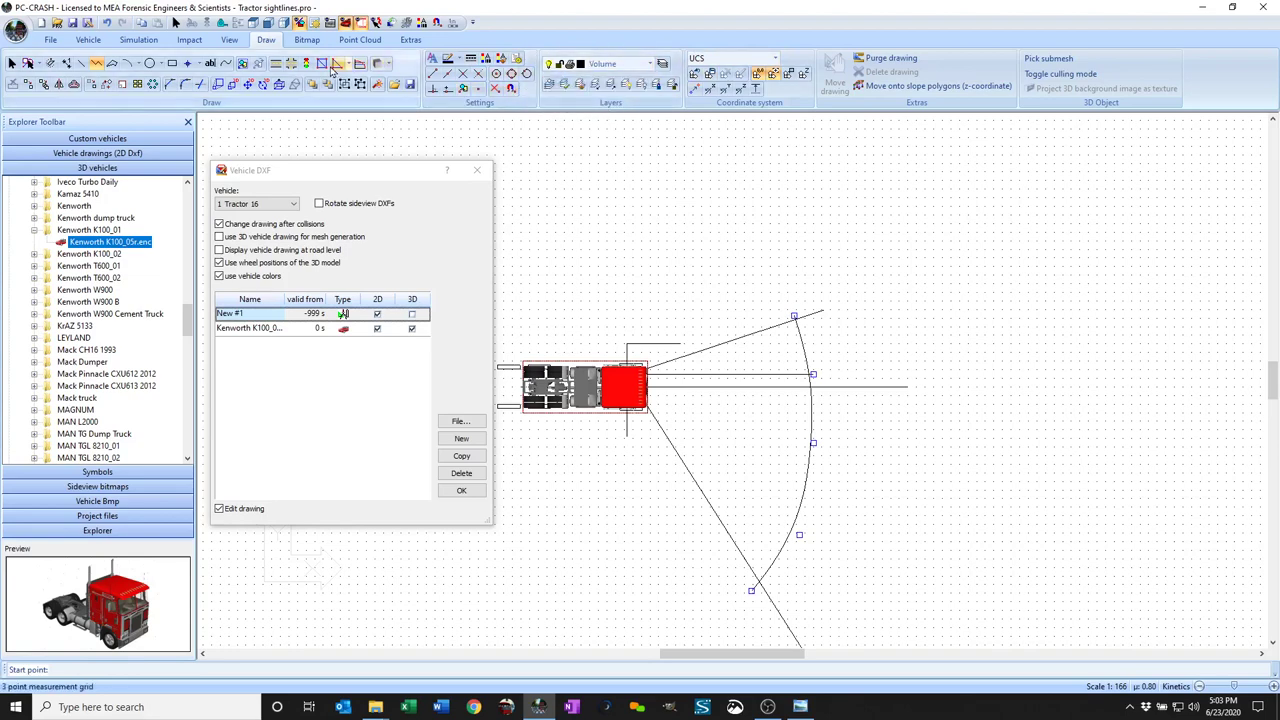
pyautogui.click(389, 65)
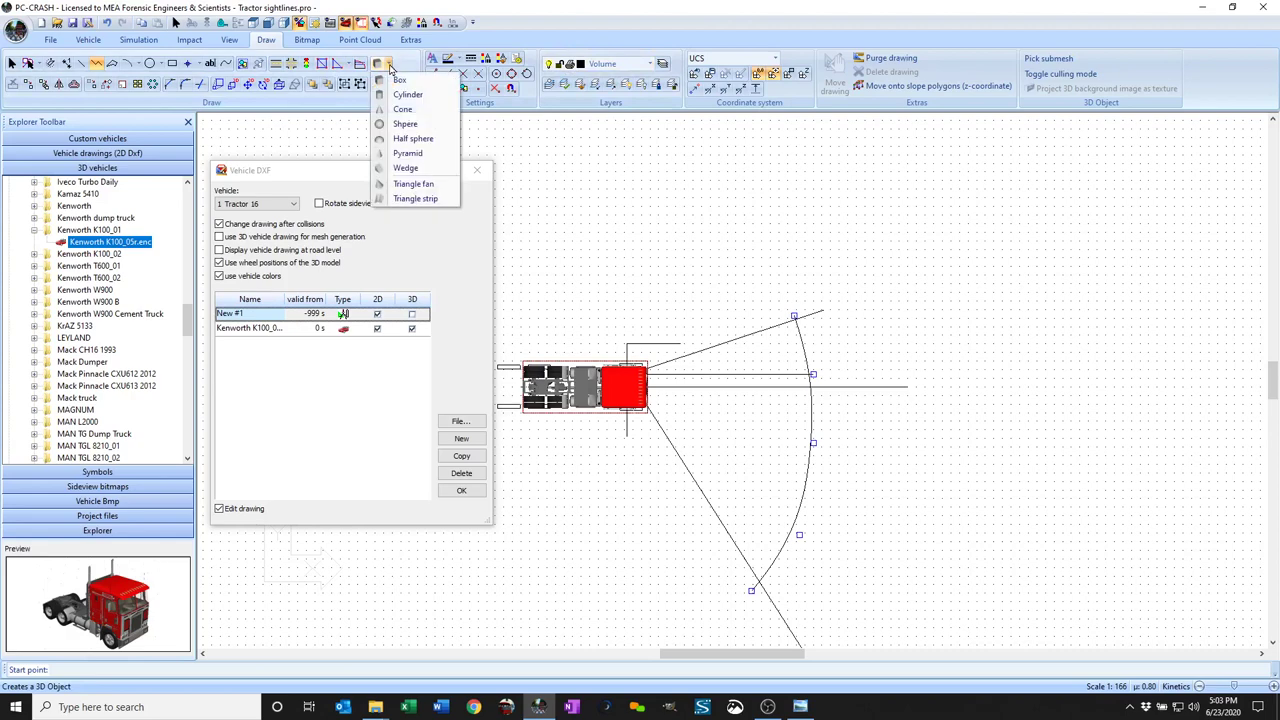
pyautogui.click(413, 185)
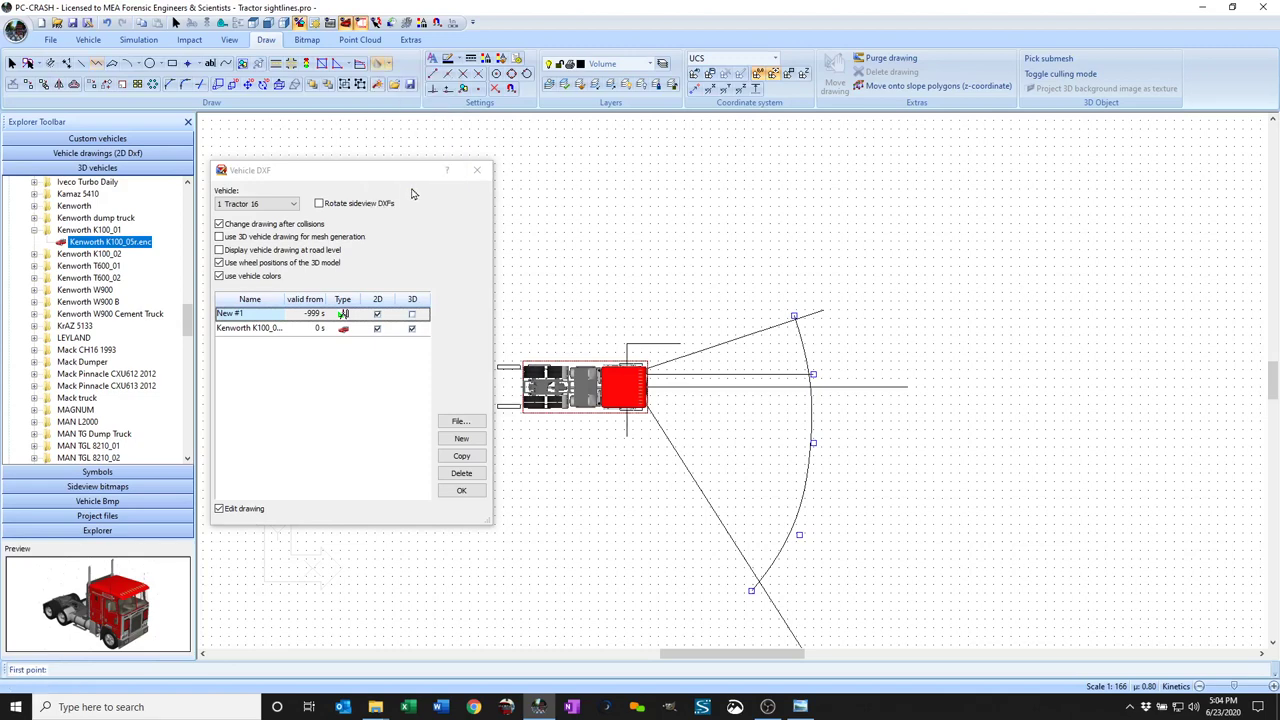
# Step: Draw the triangle fan from the cab front through five points along the arc
pyautogui.click(629, 380)
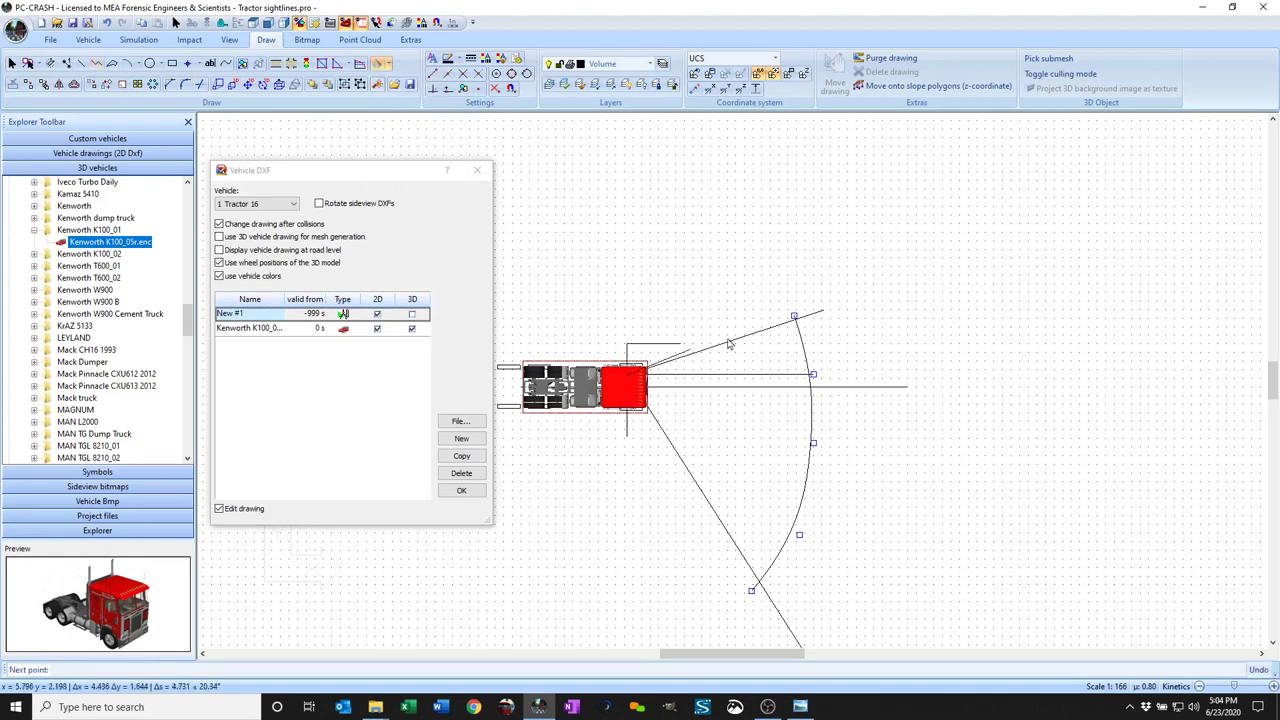
pyautogui.click(795, 317)
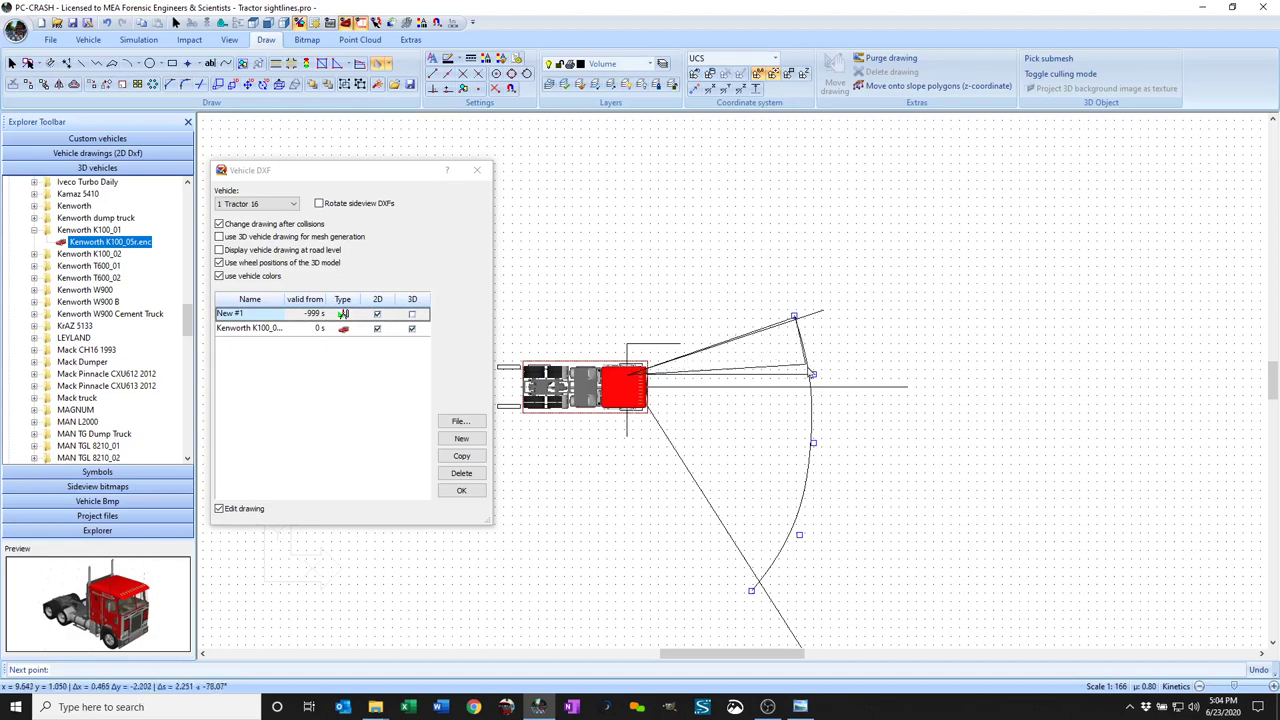
pyautogui.click(813, 374)
pyautogui.click(812, 443)
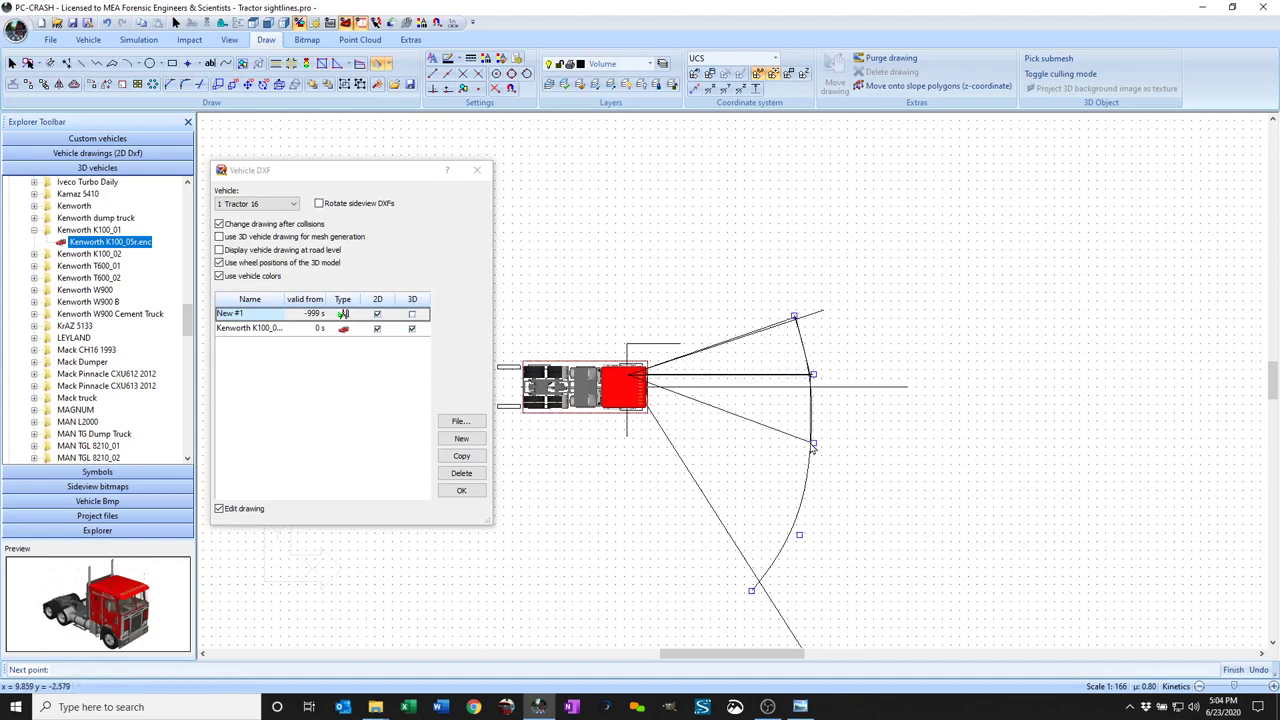
pyautogui.click(789, 518)
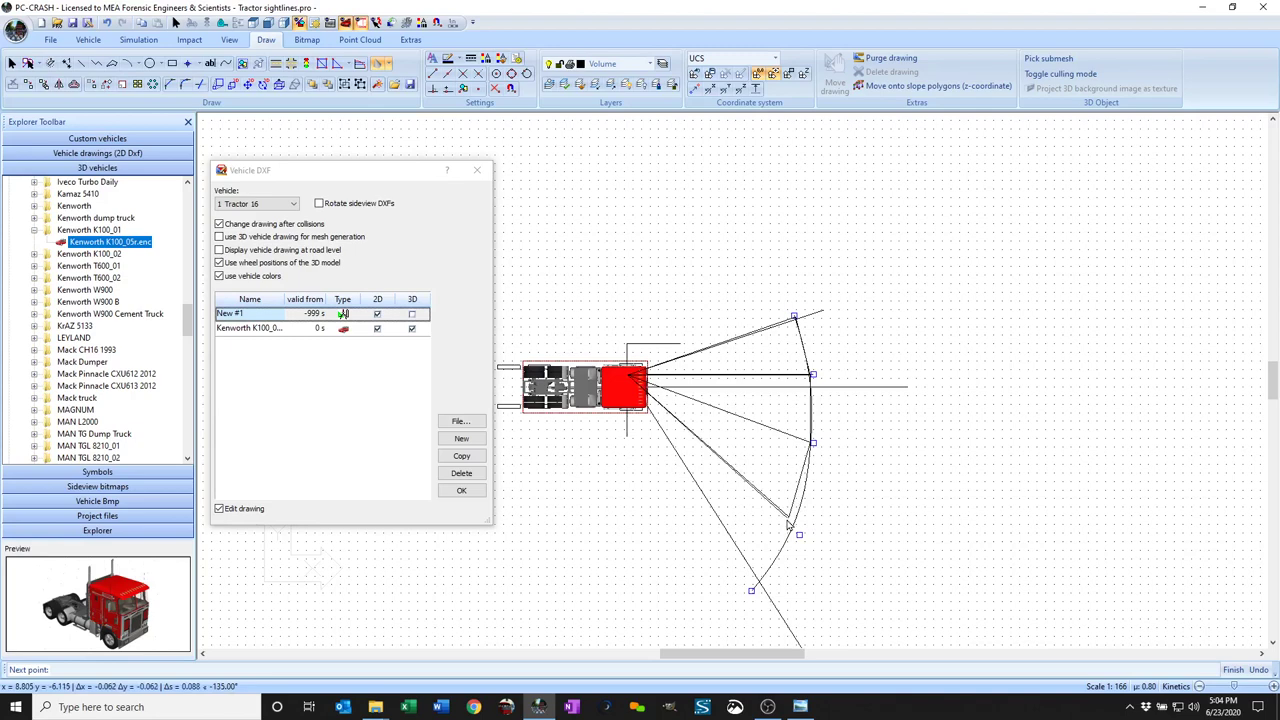
pyautogui.click(754, 578)
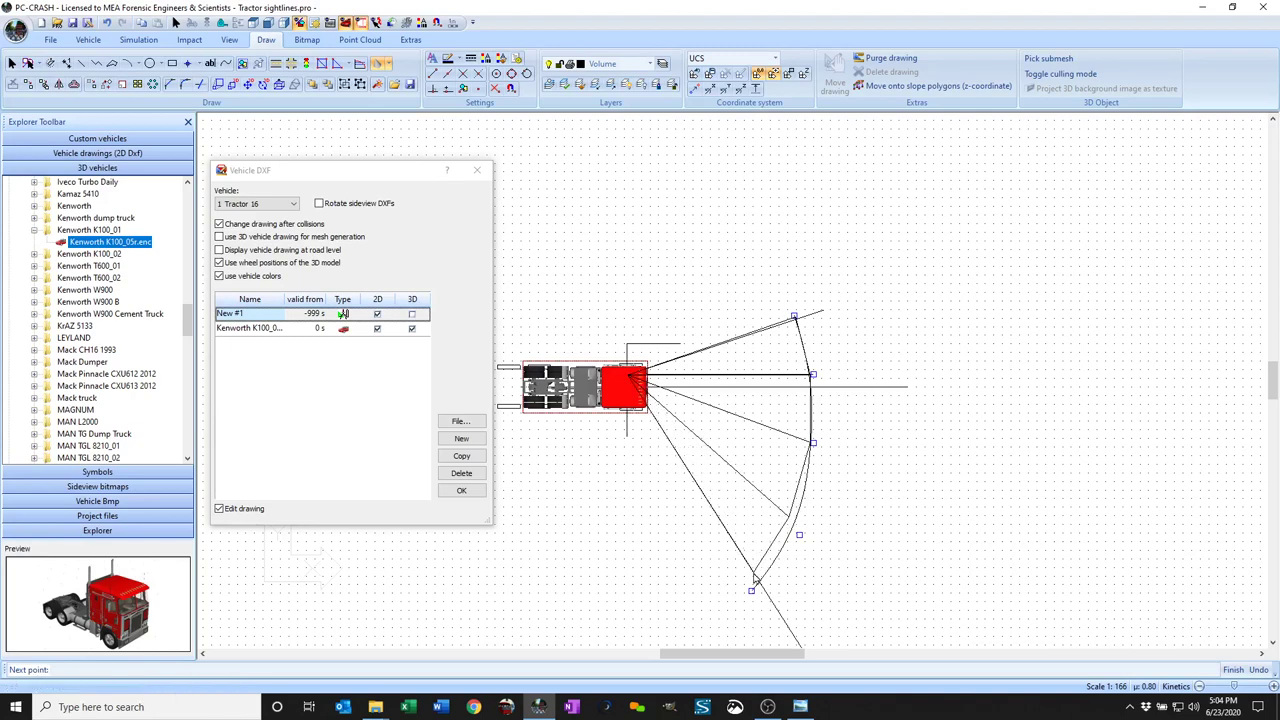
pyautogui.rightClick(754, 578)
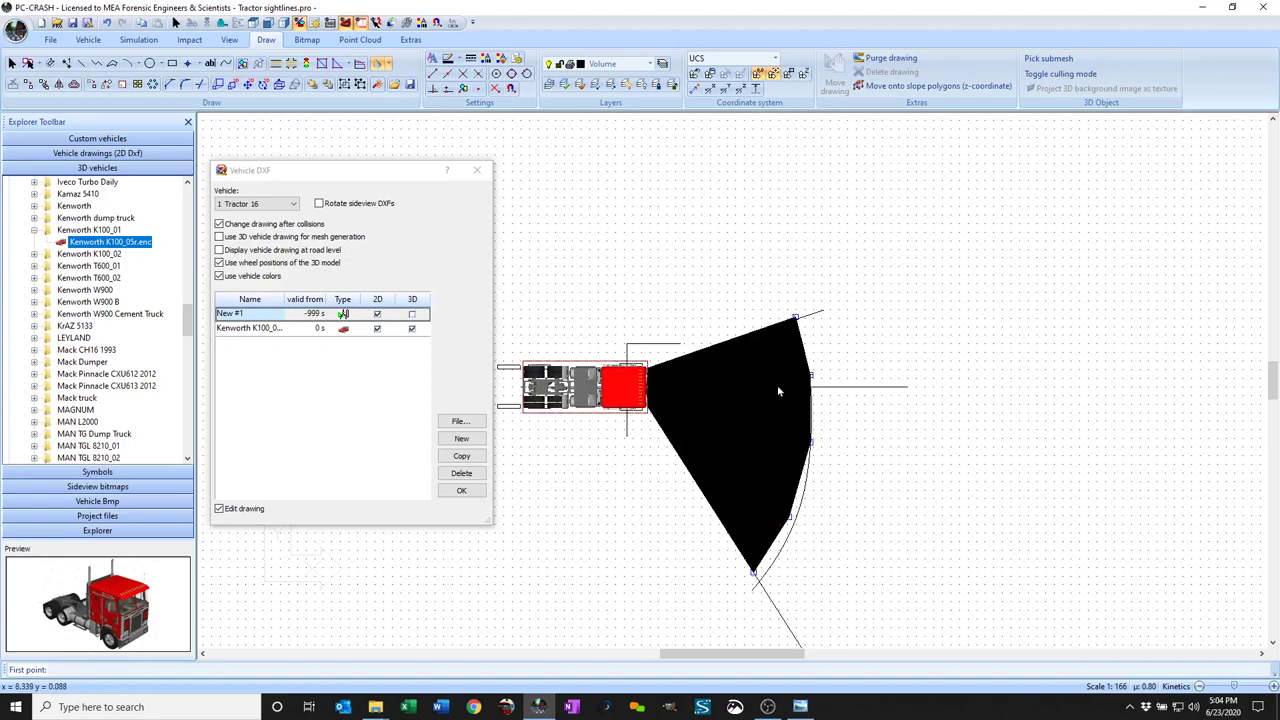
# Step: Switch the drawing to side view and end the triangle-fan tool with Esc
pyautogui.scroll(2, 700, 385)
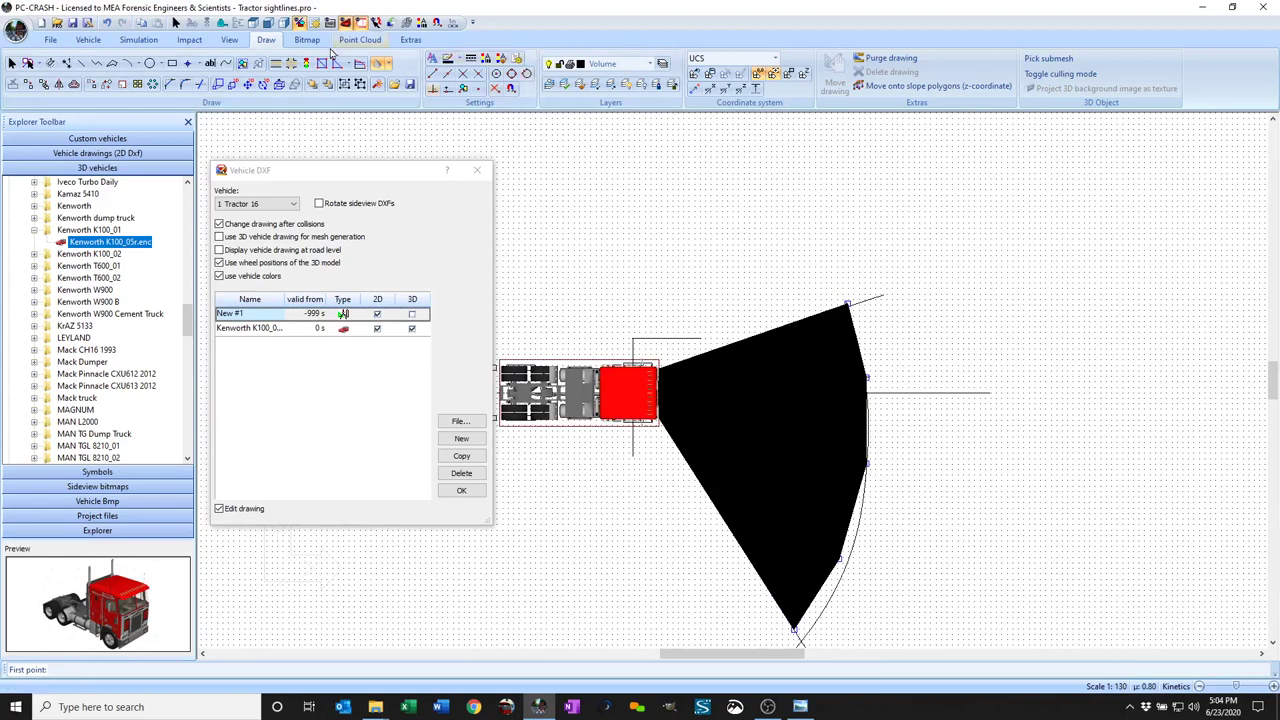
pyautogui.click(267, 24)
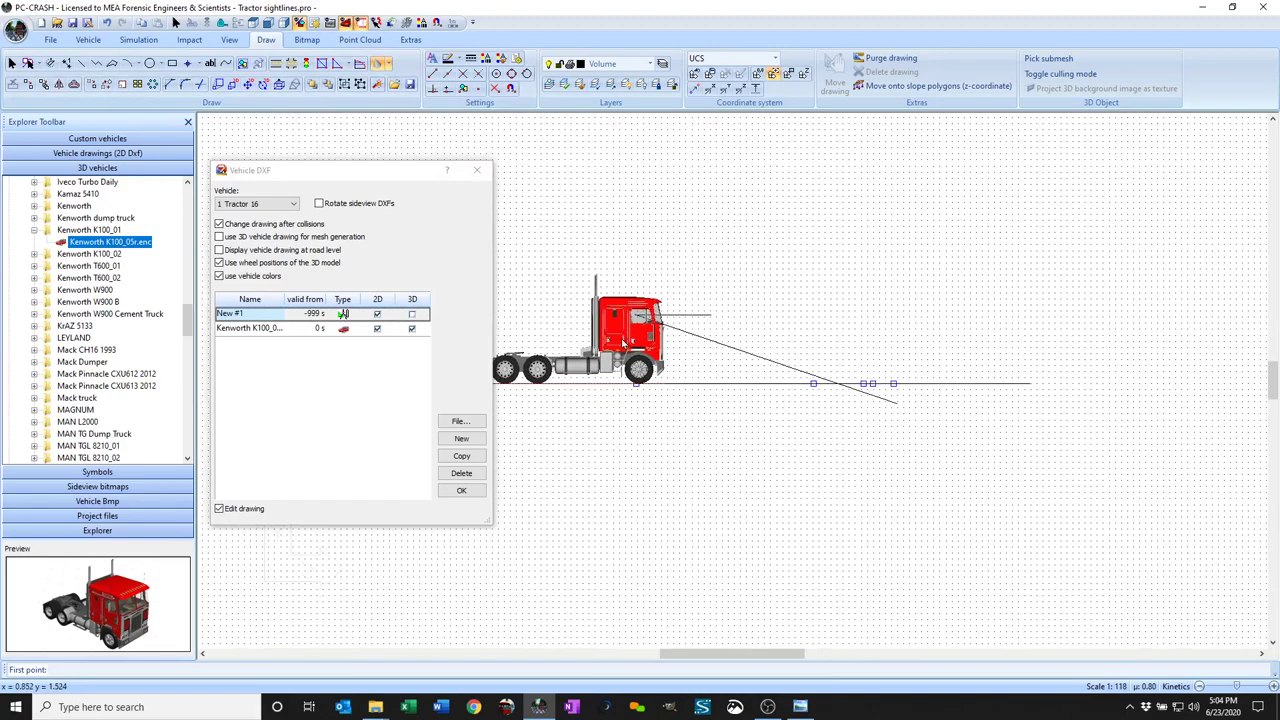
pyautogui.scroll(5, 636, 388)
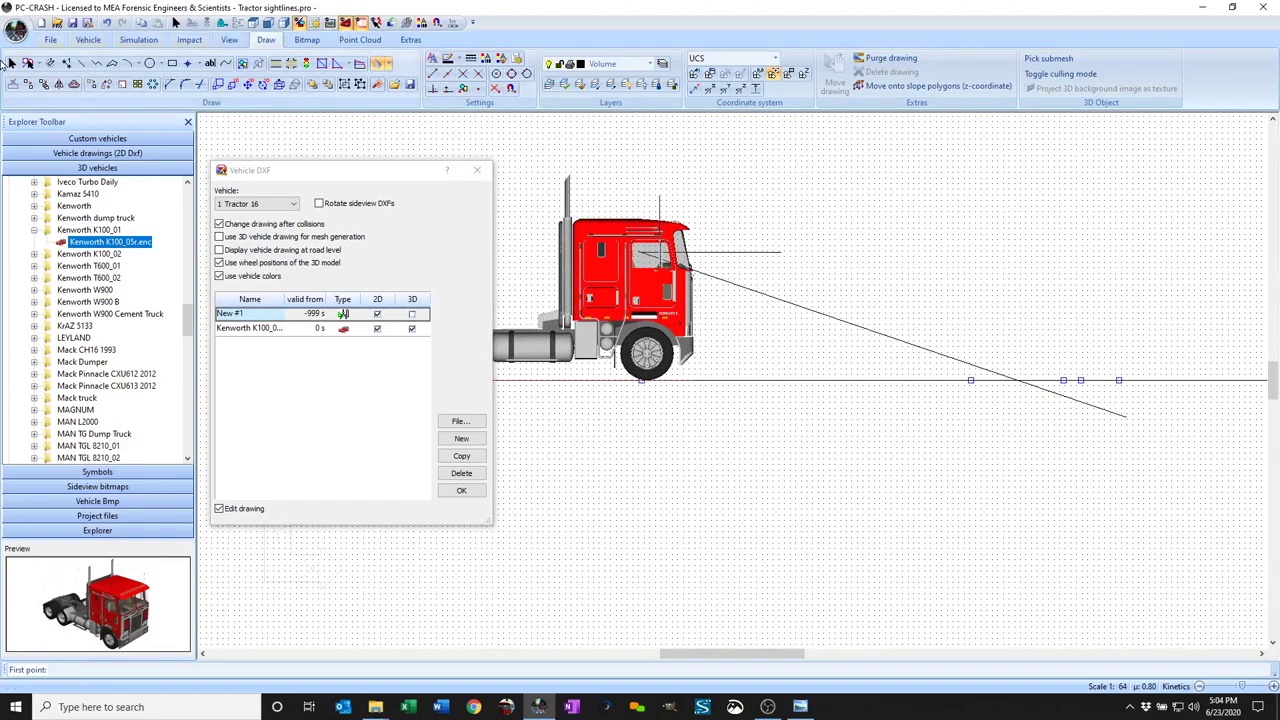
pyautogui.press('Escape')
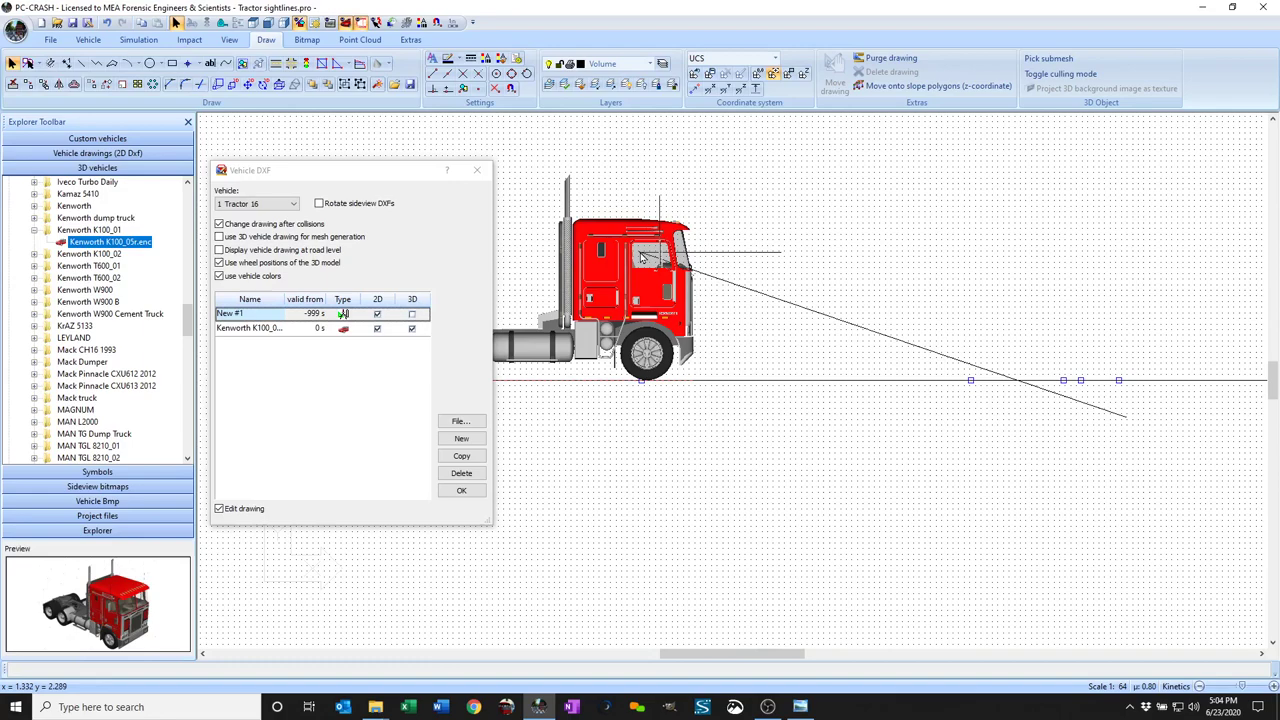
# Step: Set the triangle fan's first vertex Y to 2.29 m and confirm its properties
pyautogui.click(385, 66)
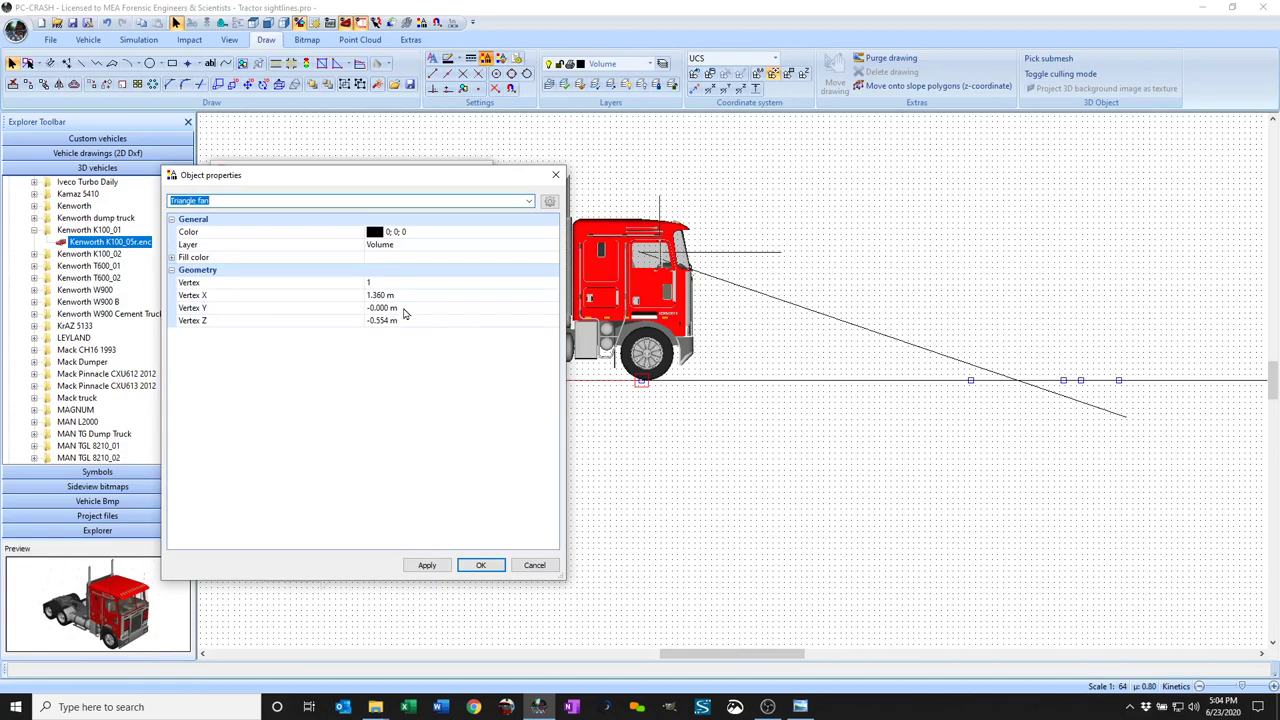
pyautogui.click(355, 308)
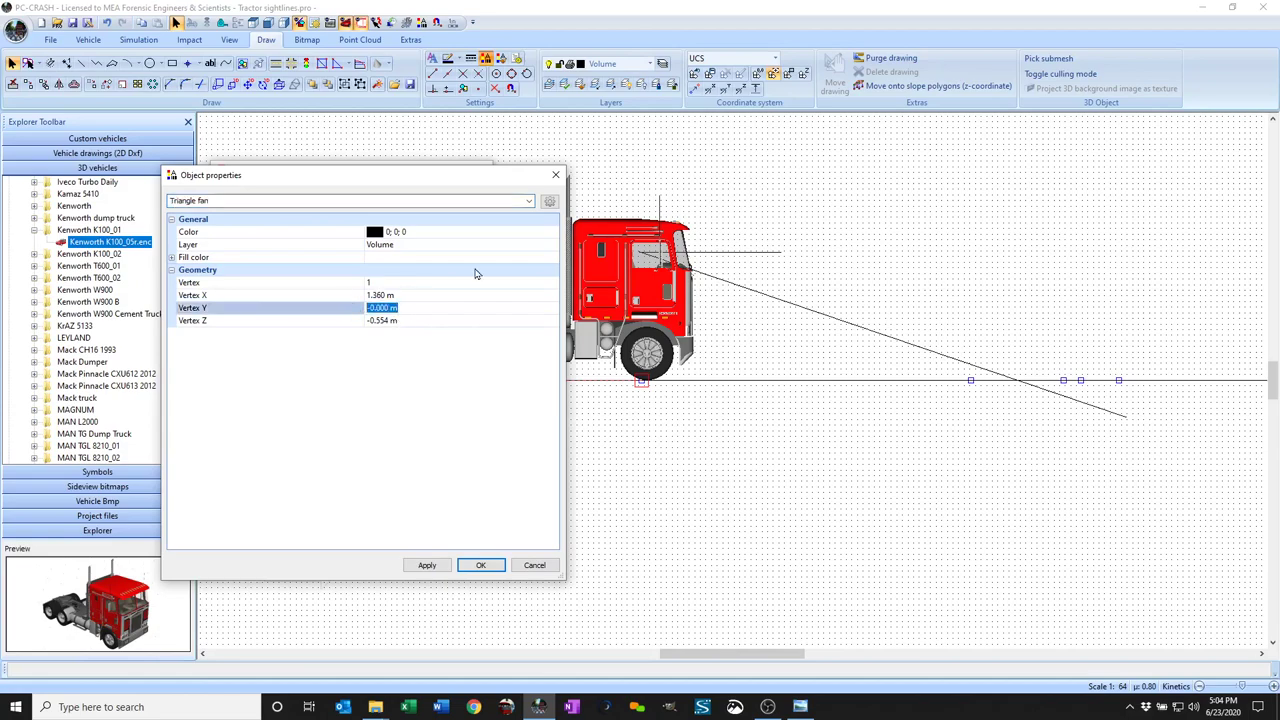
pyautogui.write('2.29')
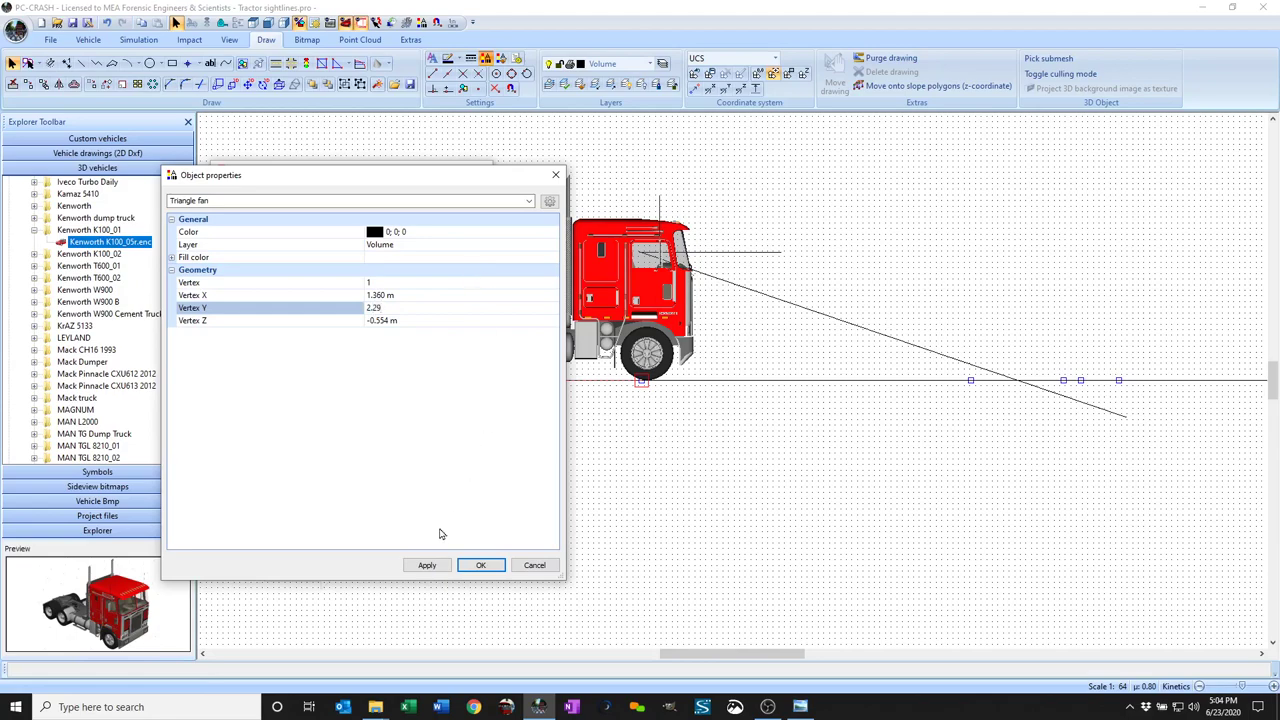
pyautogui.click(427, 566)
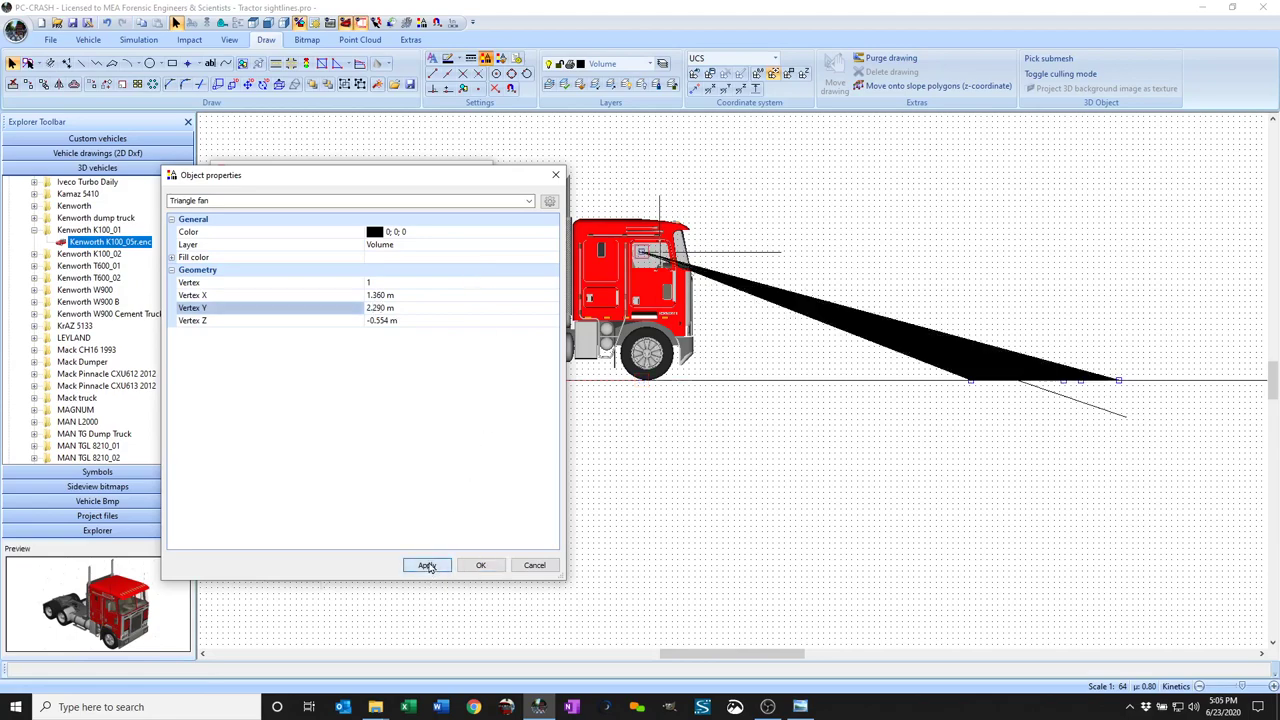
pyautogui.click(480, 566)
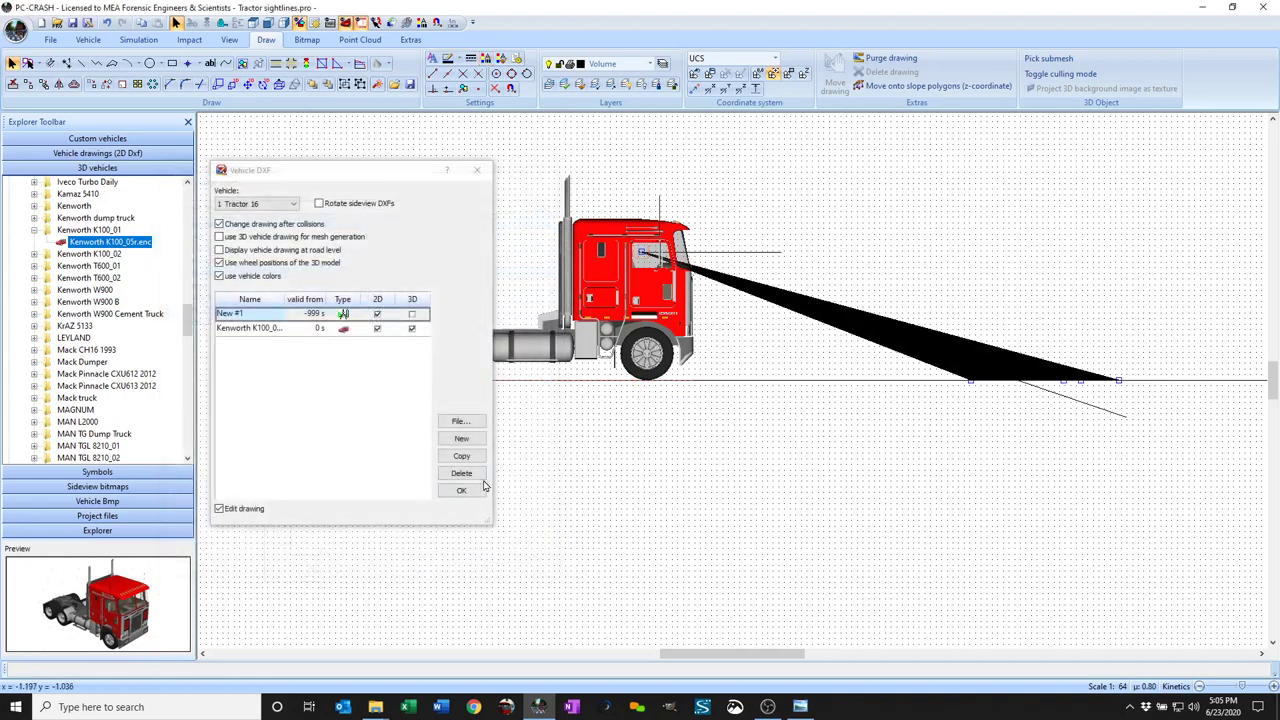
# Step: Reopen Vehicle DXF for the truck and enable 3D display for drawing New #1
pyautogui.click(461, 491)
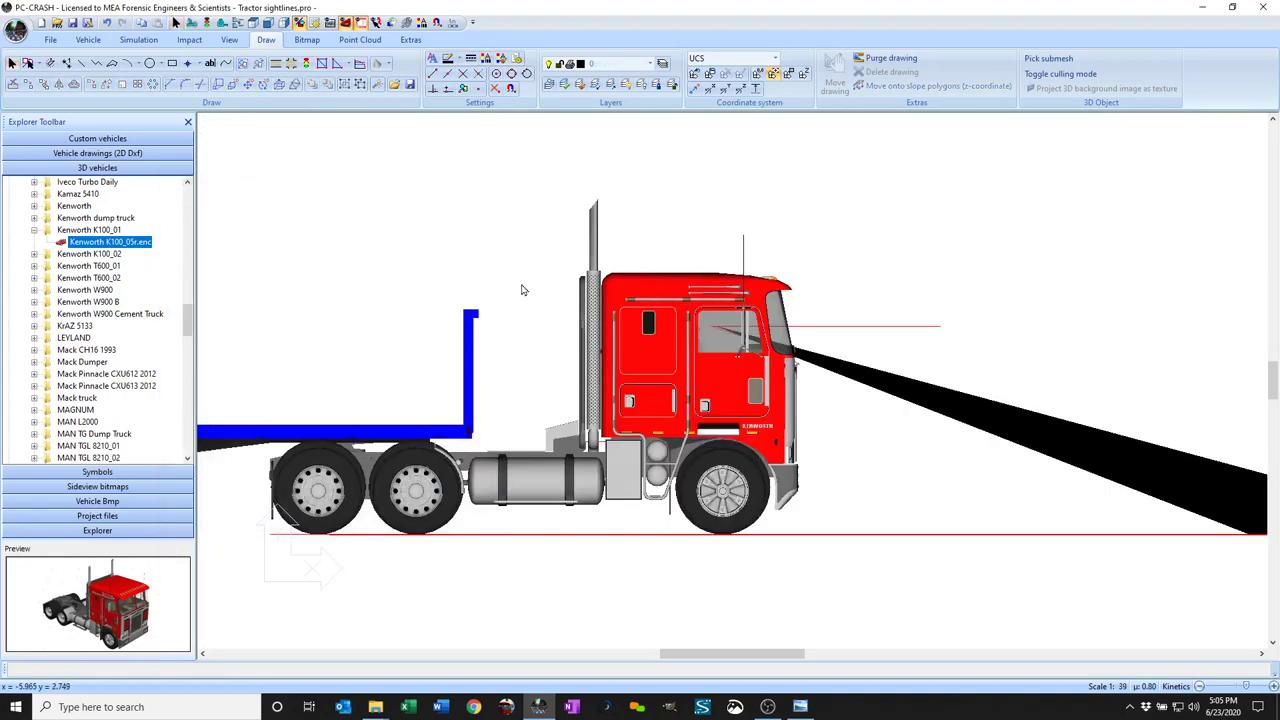
pyautogui.scroll(-2, 383, 316)
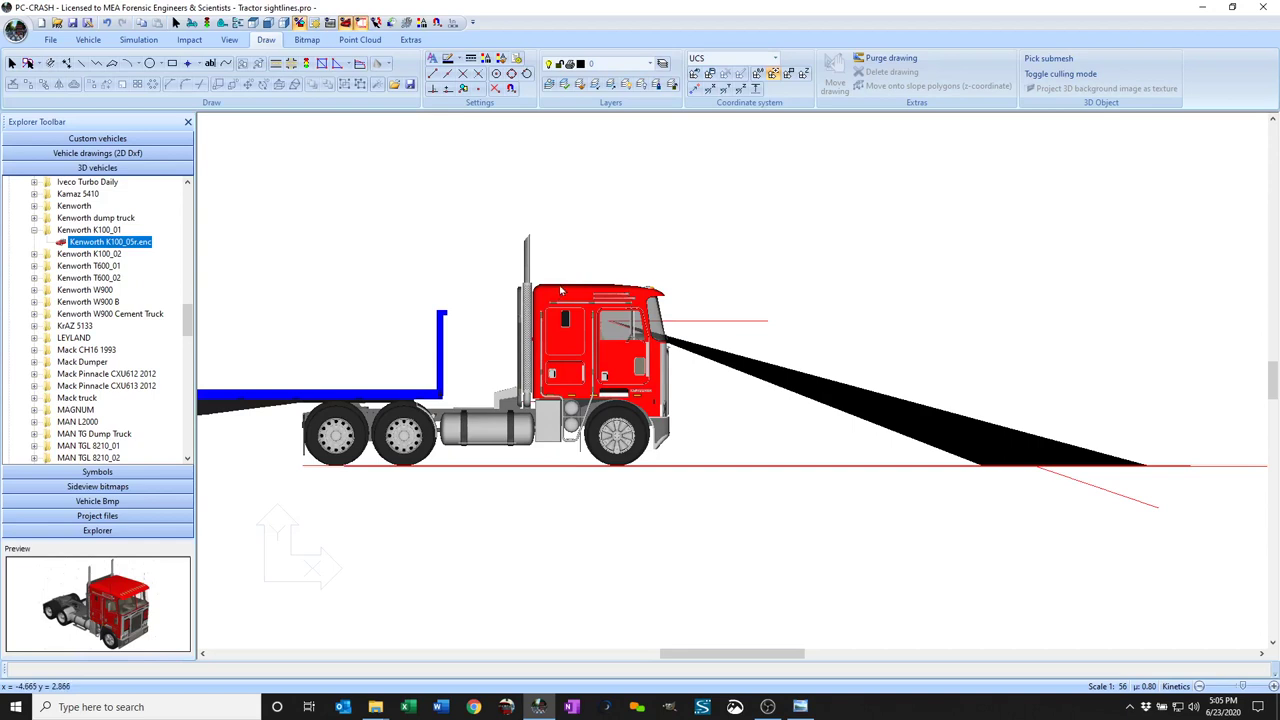
pyautogui.rightClick(437, 266)
pyautogui.click(488, 312)
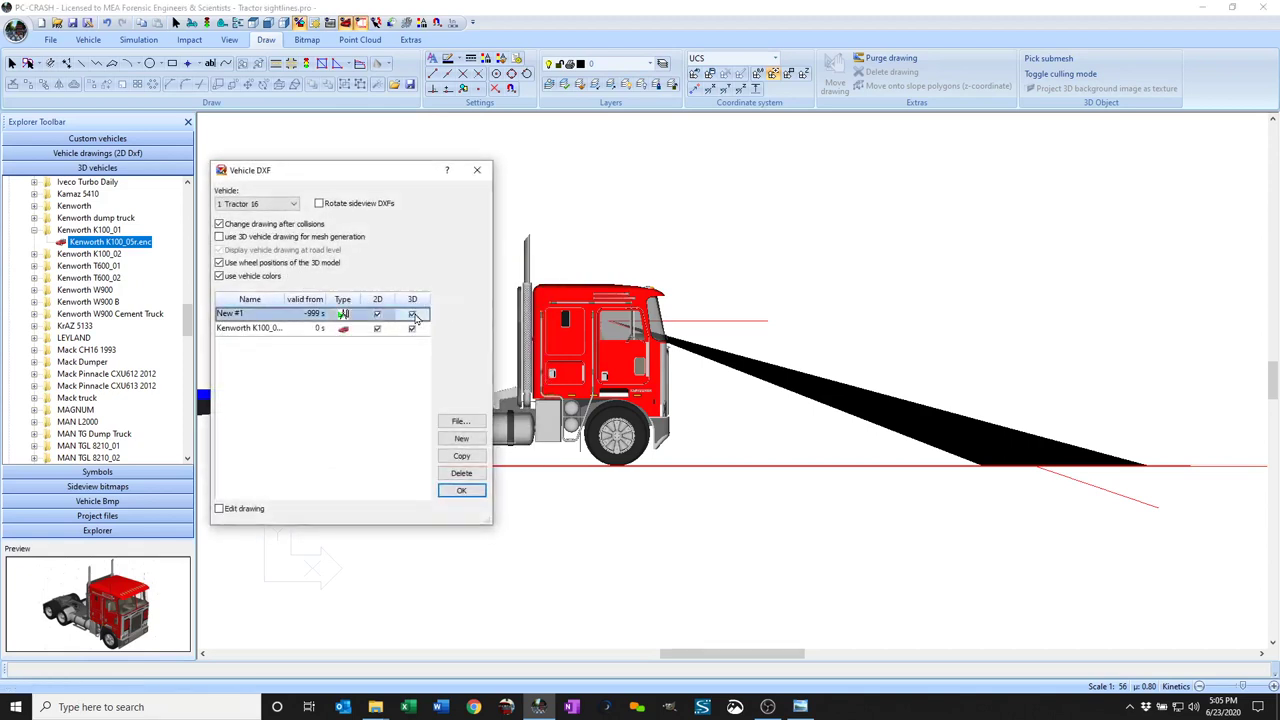
pyautogui.click(463, 491)
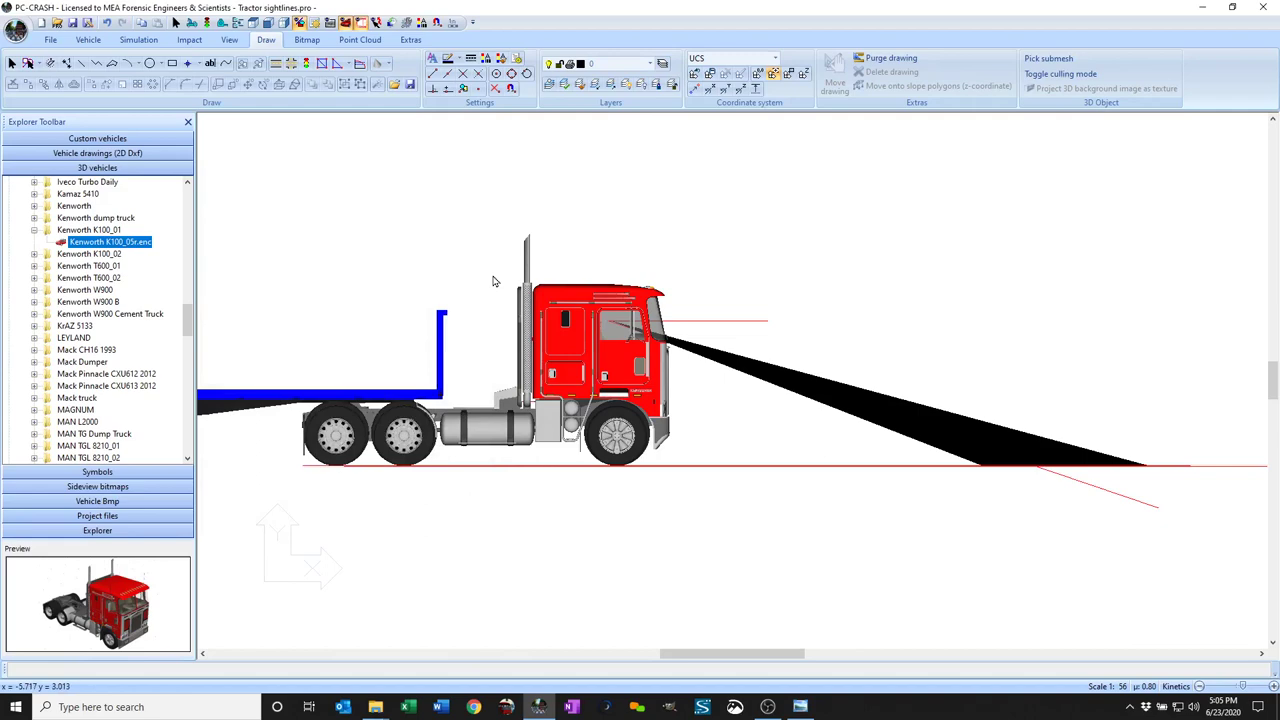
# Step: Orbit the 3D Visualization around the black wedge, then close it
pyautogui.press('F3')
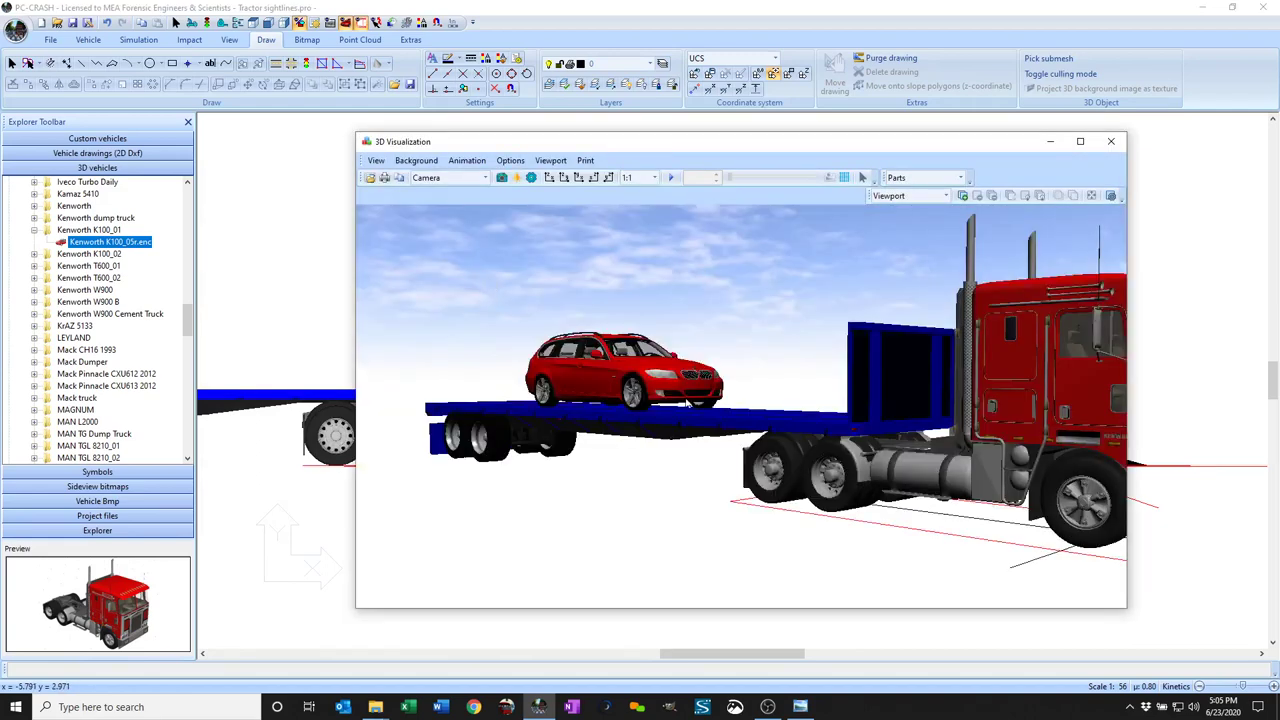
pyautogui.moveTo(688, 402)
pyautogui.mouseDown()
pyautogui.moveTo(575, 395)
pyautogui.moveTo(791, 466)
pyautogui.moveTo(729, 606)
pyautogui.moveTo(714, 423)
pyautogui.moveTo(725, 402)
pyautogui.moveTo(955, 448)
pyautogui.moveTo(955, 378)
pyautogui.moveTo(965, 381)
pyautogui.moveTo(915, 342)
pyautogui.moveTo(800, 420)
pyautogui.moveTo(718, 426)
pyautogui.moveTo(774, 386)
pyautogui.moveTo(966, 371)
pyautogui.moveTo(938, 374)
pyautogui.moveTo(923, 294)
pyautogui.moveTo(936, 312)
pyautogui.moveTo(925, 345)
pyautogui.moveTo(1043, 413)
pyautogui.moveTo(1015, 330)
pyautogui.moveTo(1040, 390)
pyautogui.mouseUp()
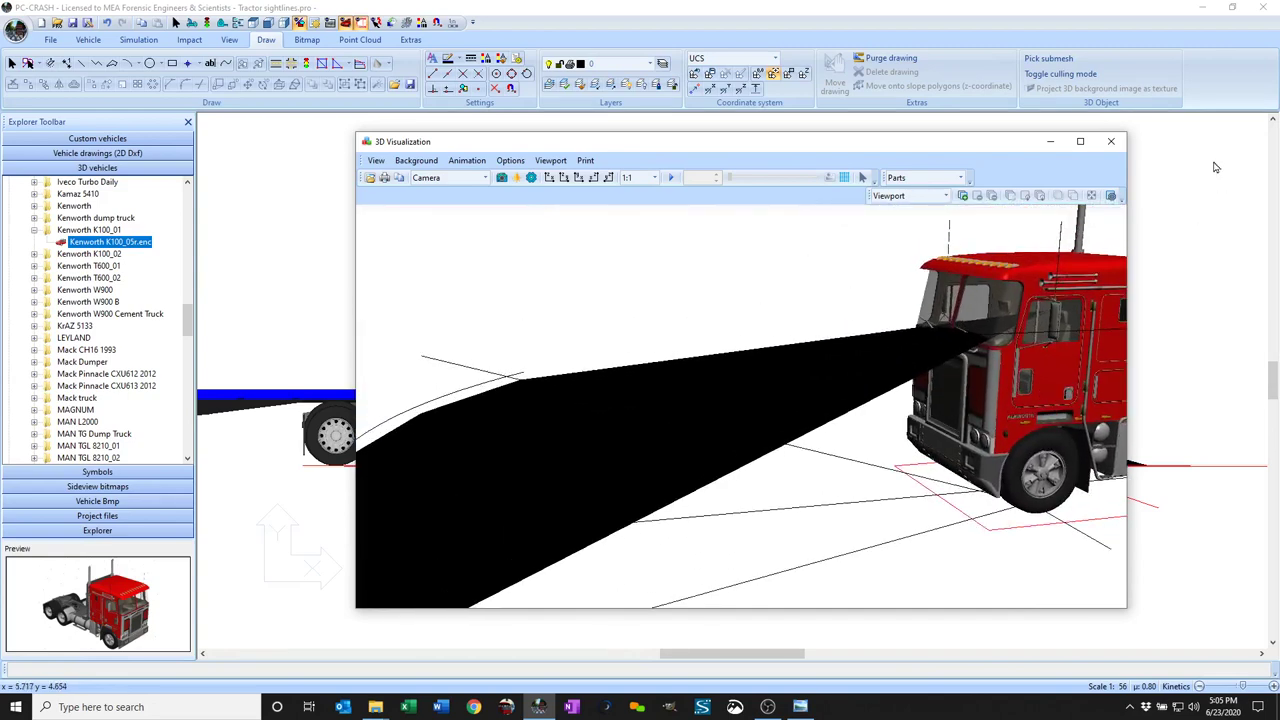
pyautogui.click(1110, 141)
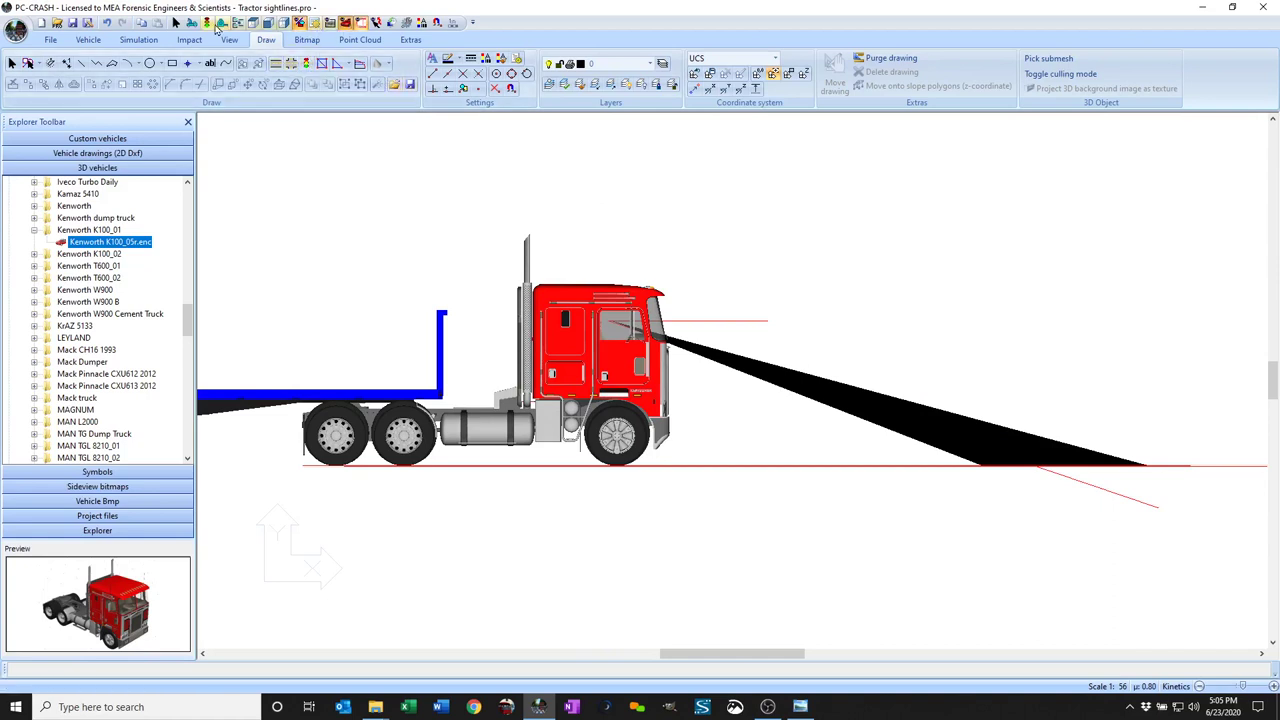
# Step: Show the truck and wedge in top view, zoomed out
pyautogui.click(257, 23)
pyautogui.scroll(-2, 457, 246)
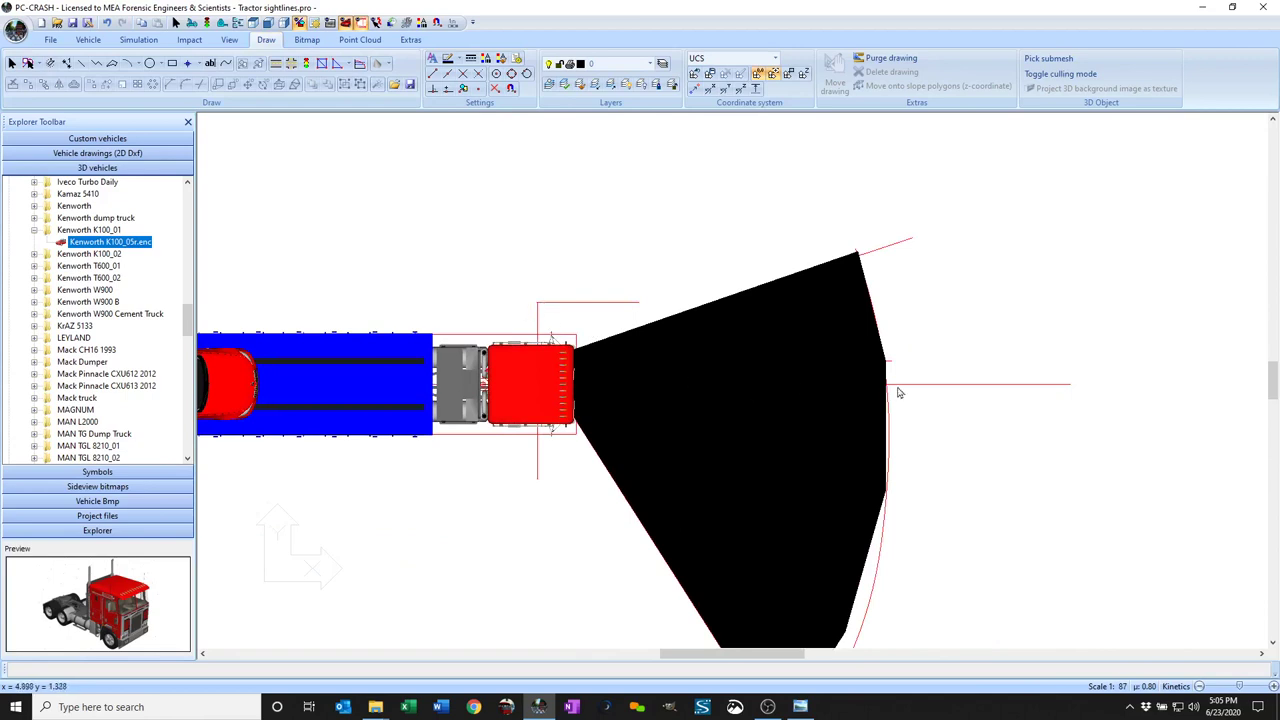
pyautogui.scroll(-1, 675, 260)
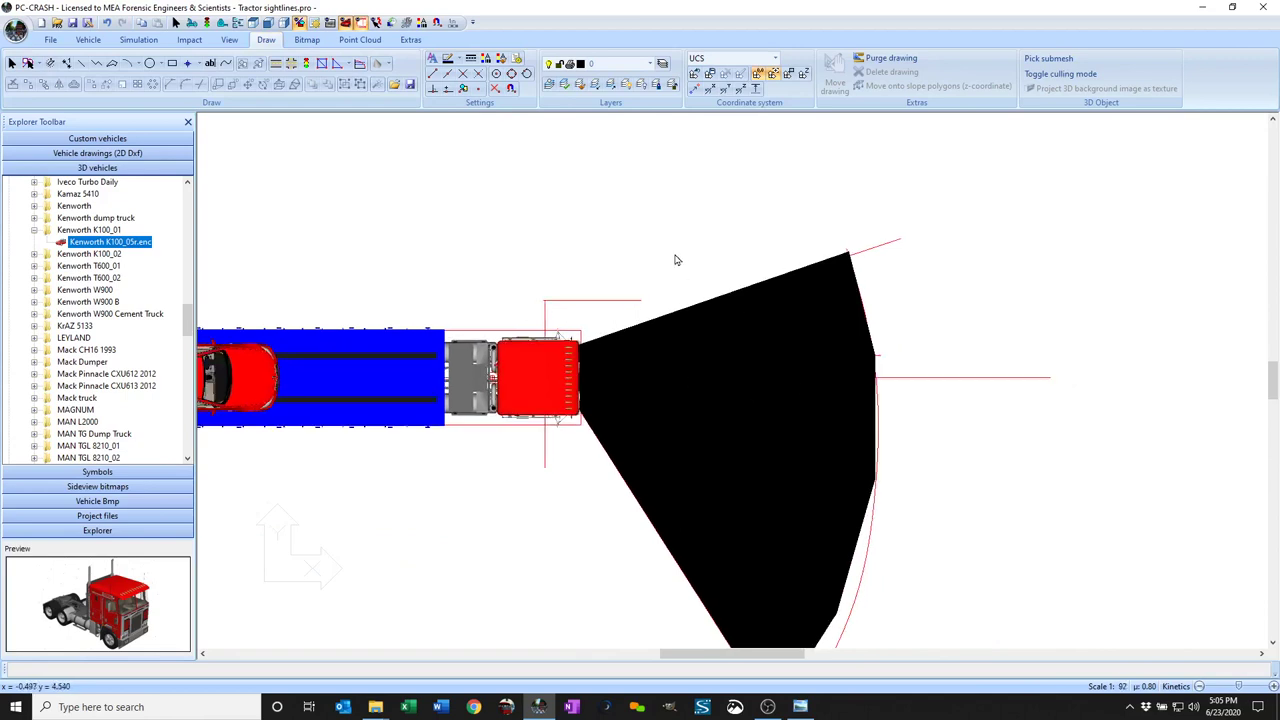
# Step: Turn on drawing editing and hide the Shape and Construction layers
pyautogui.rightClick(551, 170)
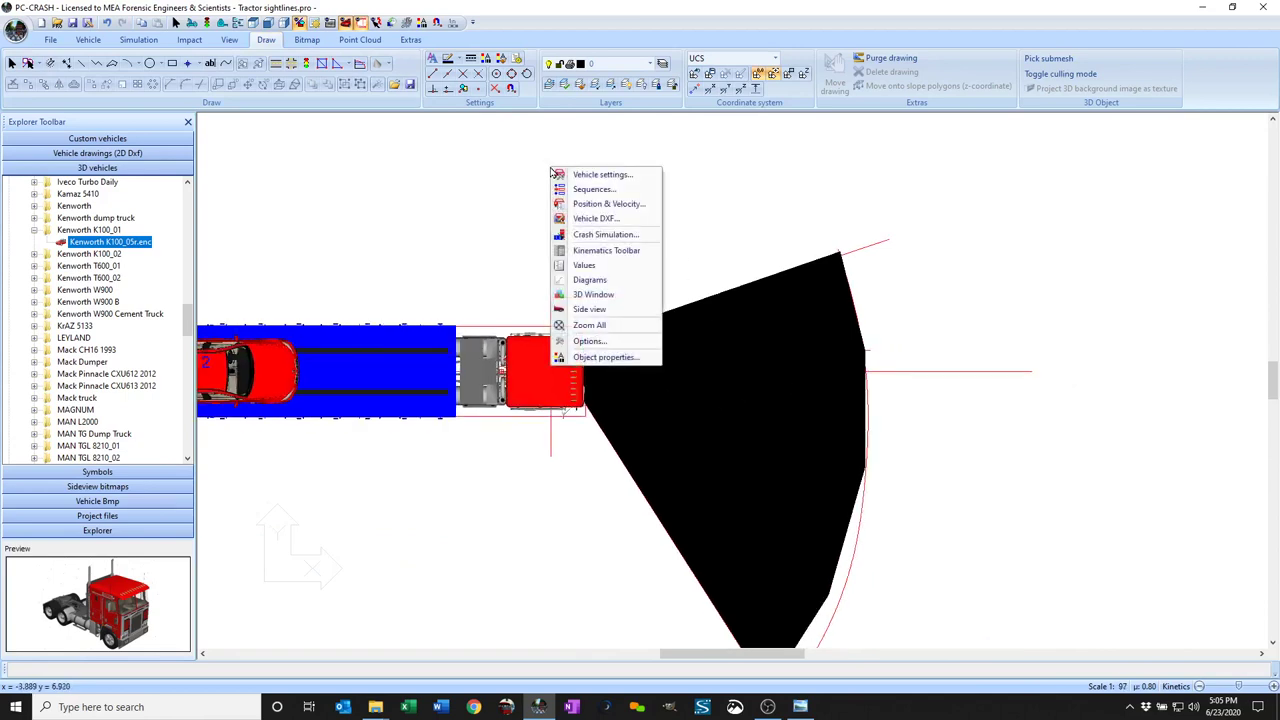
pyautogui.click(603, 219)
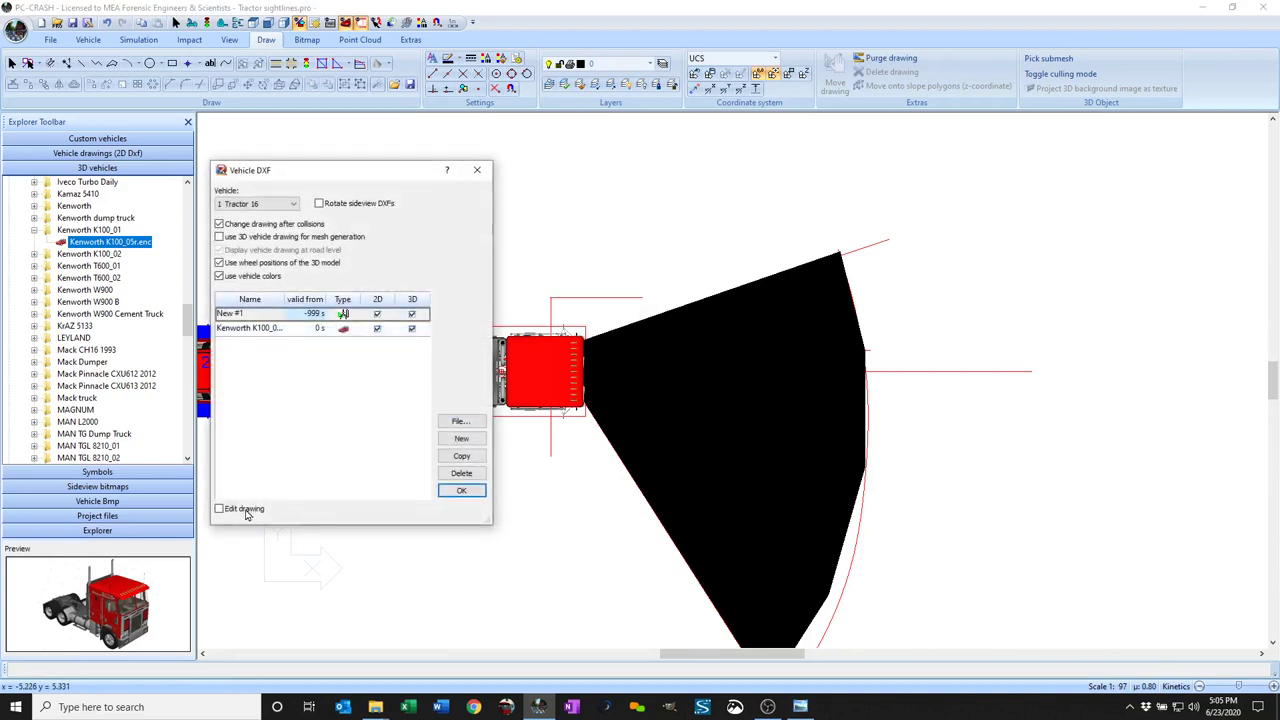
pyautogui.click(219, 508)
pyautogui.scroll(-1, 933, 393)
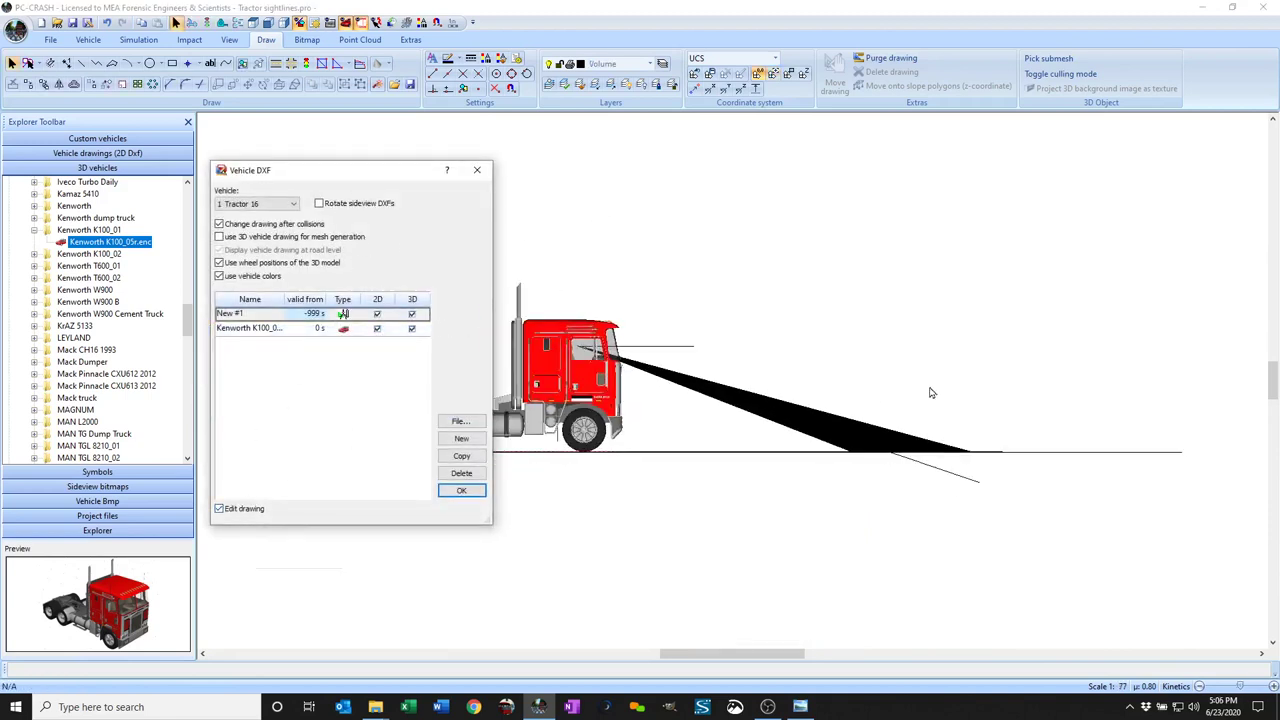
pyautogui.click(650, 64)
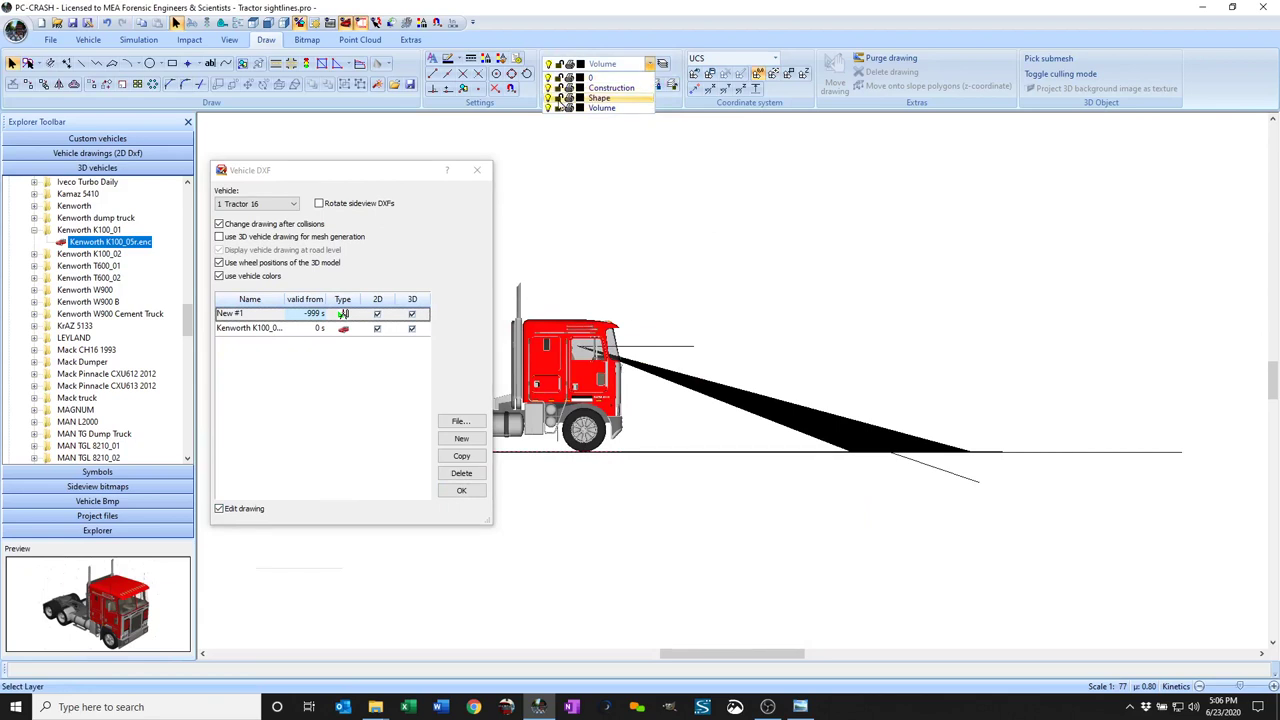
pyautogui.click(553, 98)
pyautogui.click(550, 88)
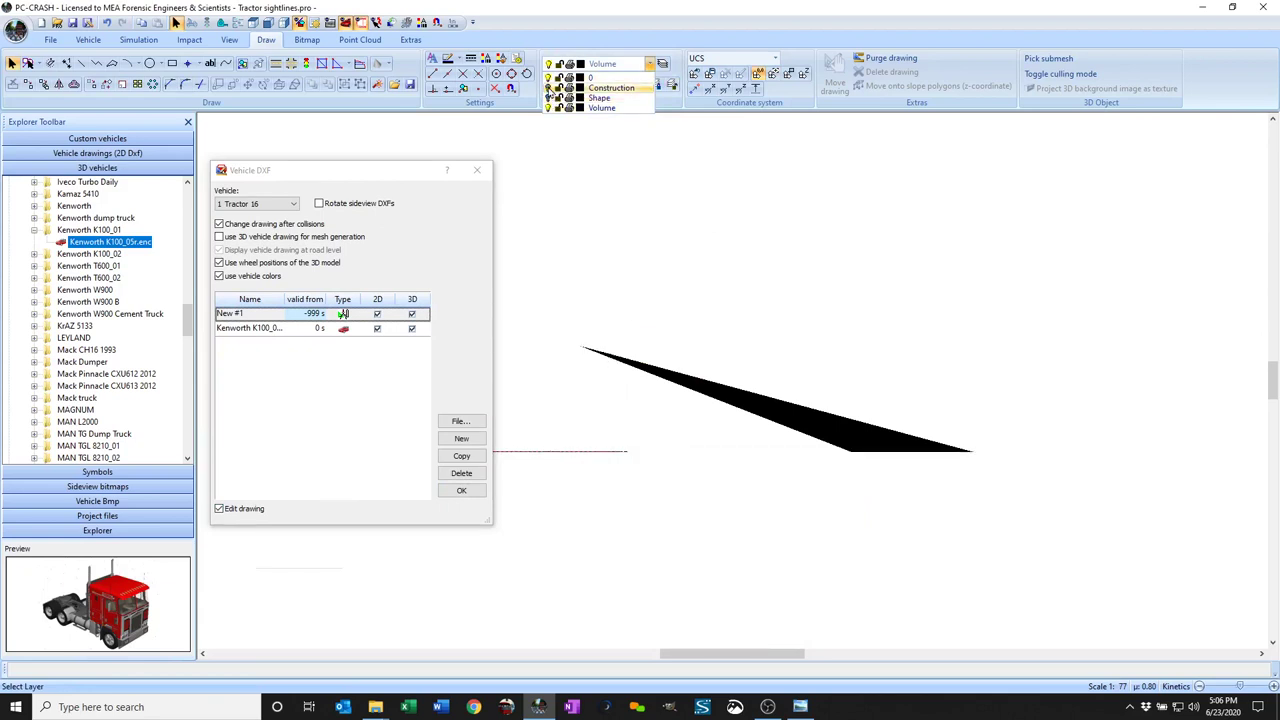
pyautogui.click(718, 447)
# Step: Delete the horizontal line beside the wedge and reselect the wedge
pyautogui.moveTo(718, 447); pyautogui.dragTo(636, 312)
pyautogui.scroll(-1, 807, 452)
pyautogui.scroll(-2, 749, 466)
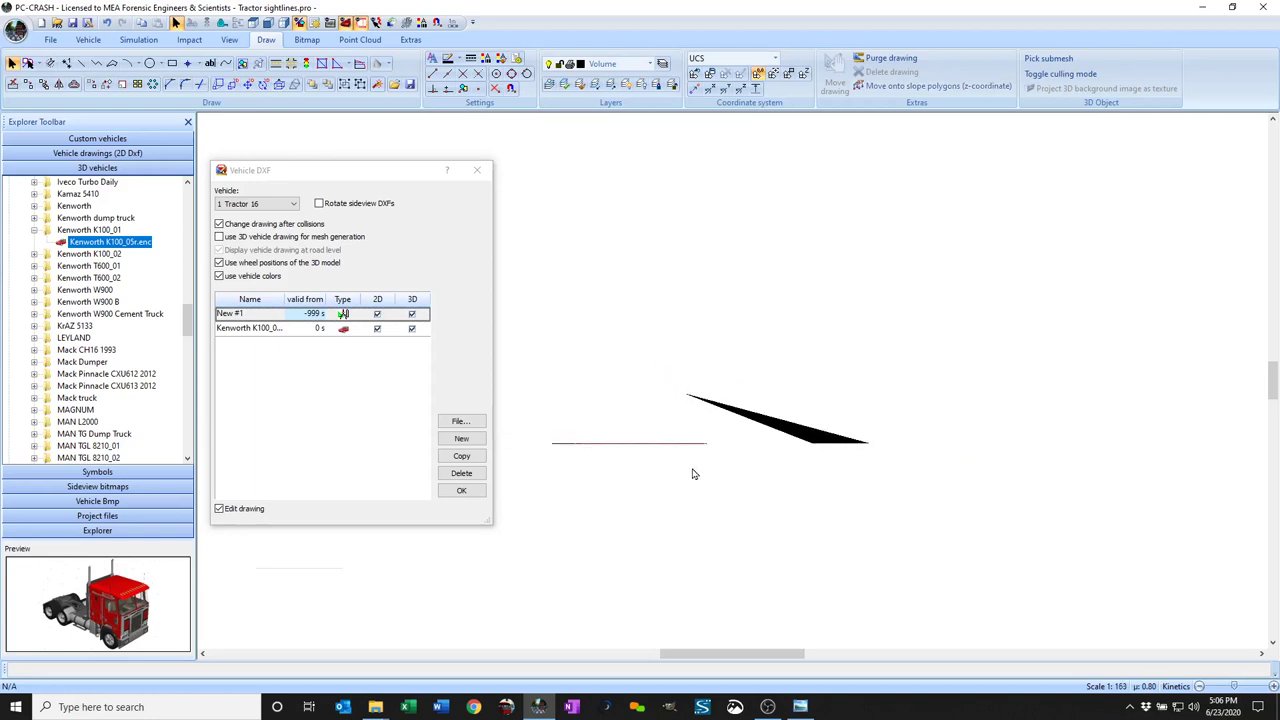
pyautogui.moveTo(694, 474); pyautogui.dragTo(530, 426)
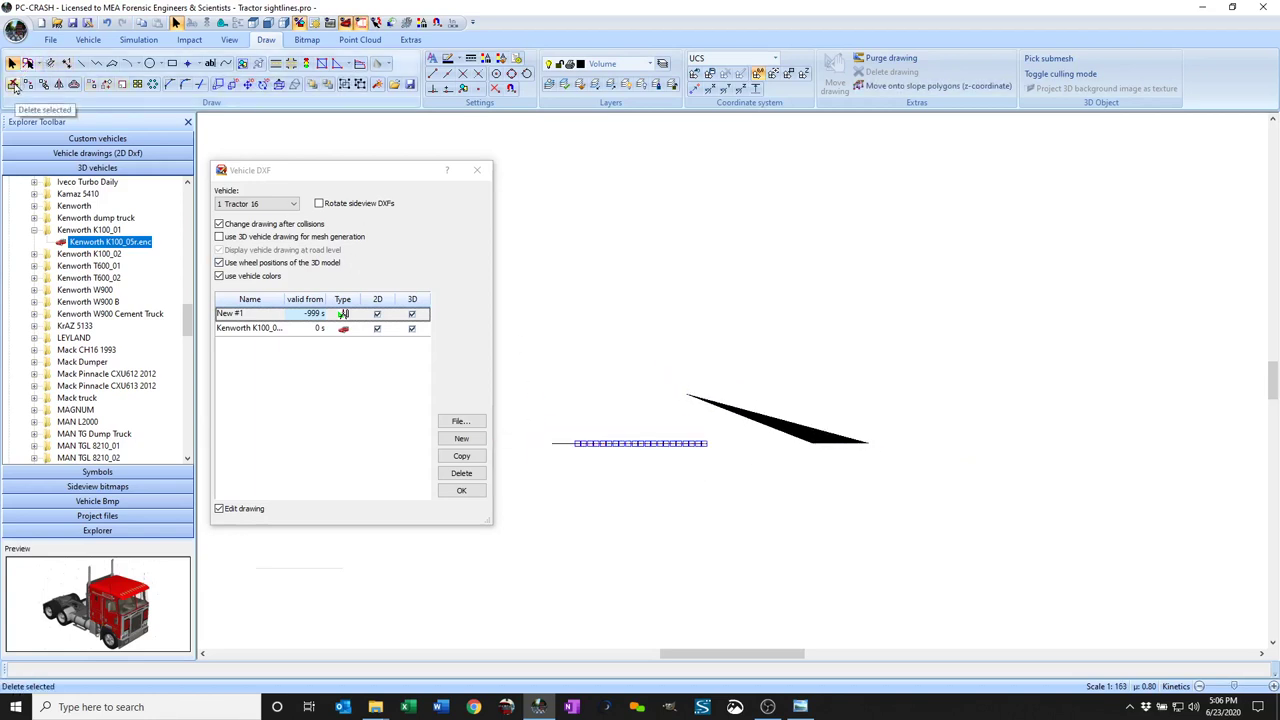
pyautogui.click(14, 86)
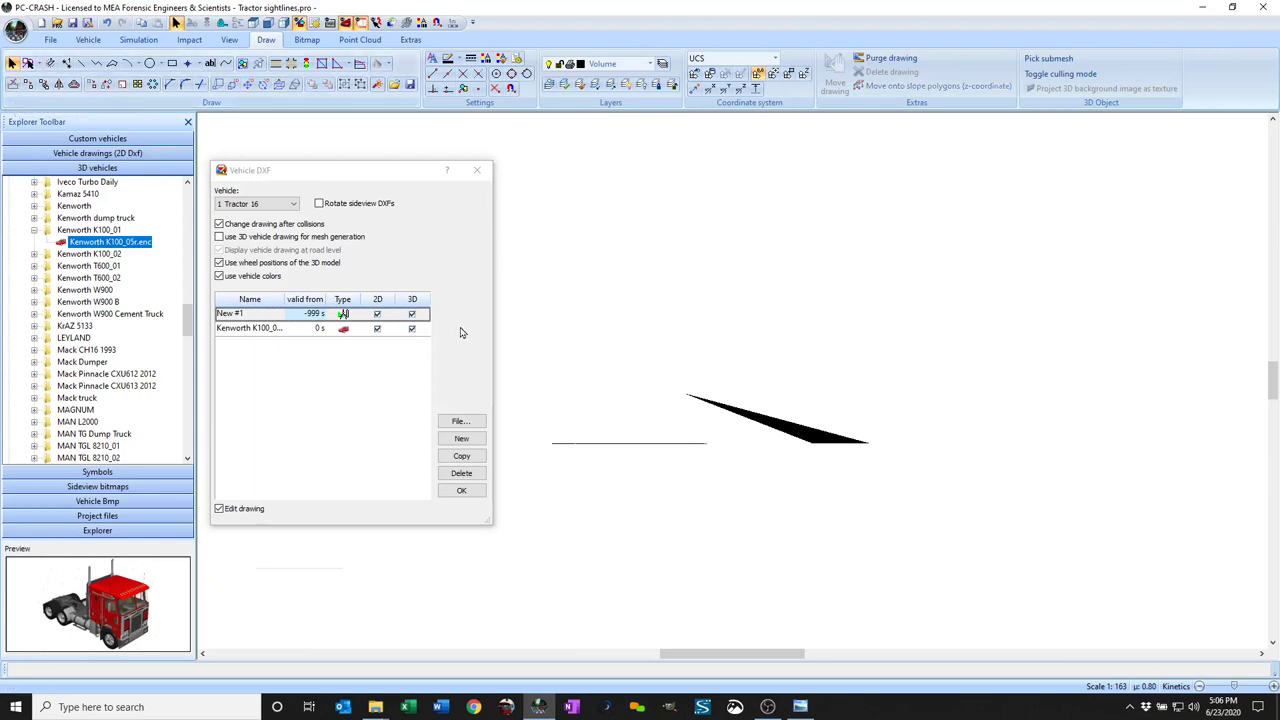
pyautogui.moveTo(889, 491); pyautogui.dragTo(736, 389)
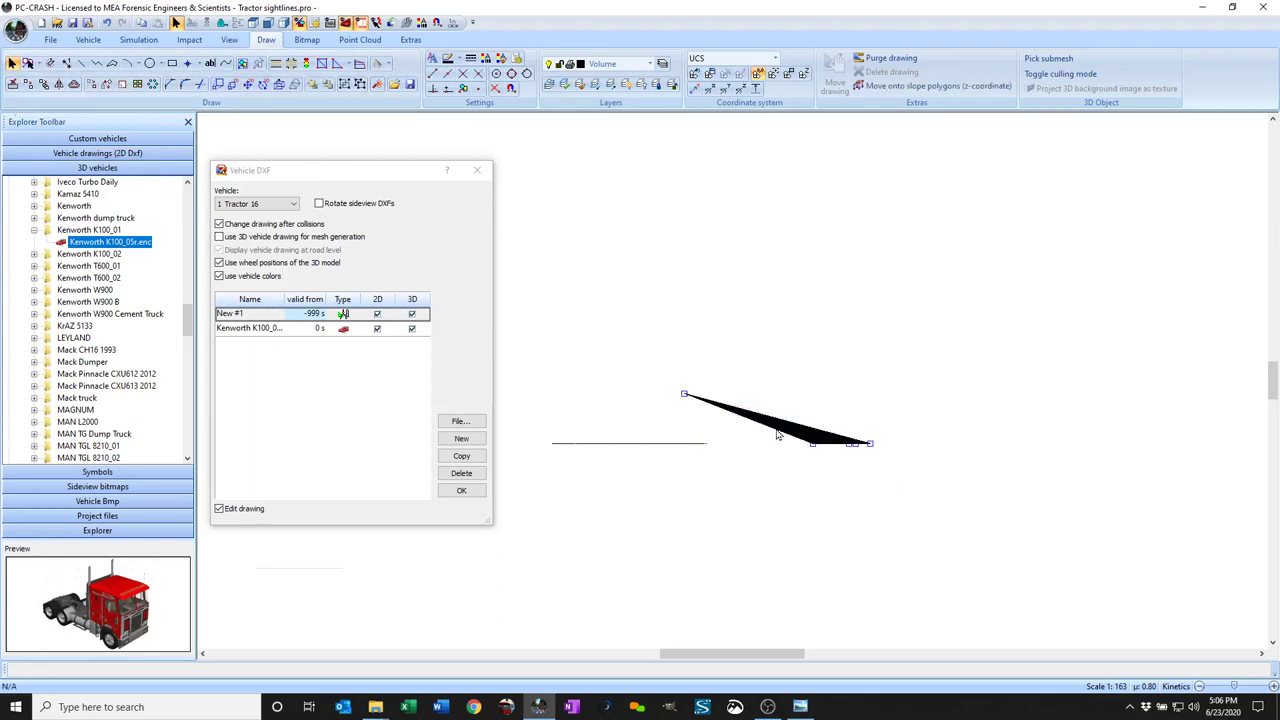
# Step: Set the triangle fan's #01 fill colour to blue (0;0;255)
pyautogui.click(484, 60)
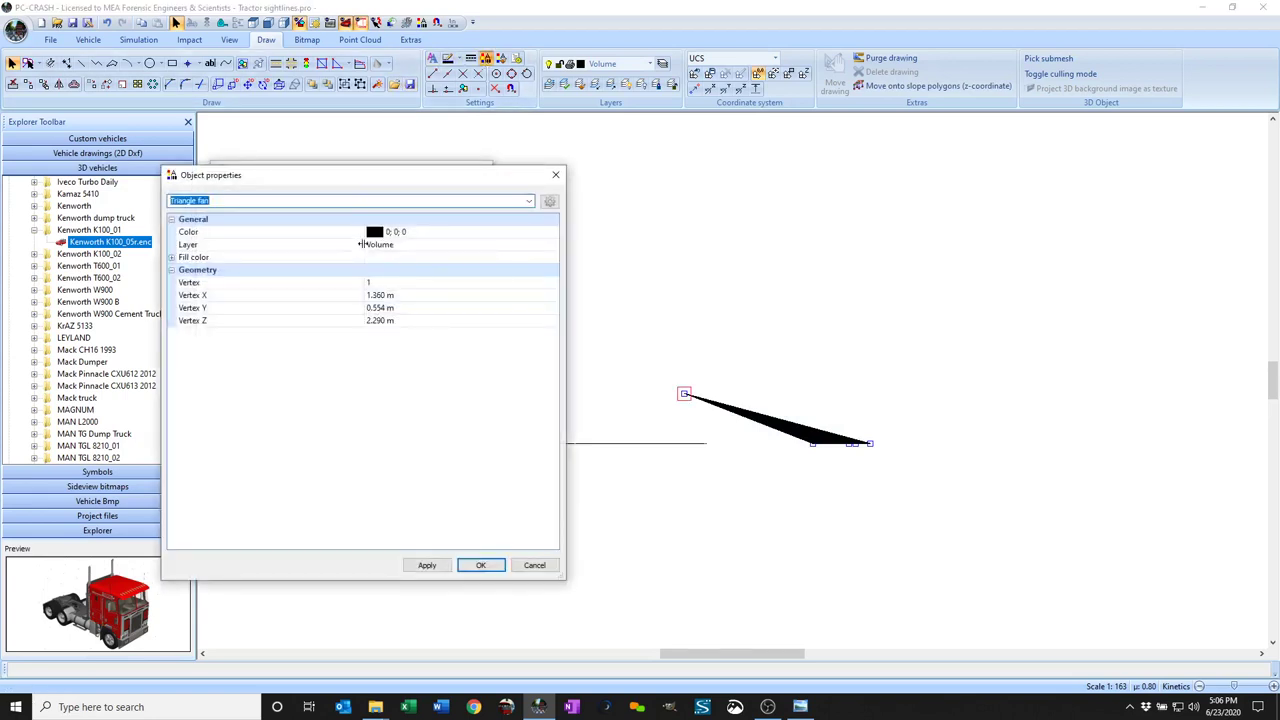
pyautogui.click(171, 259)
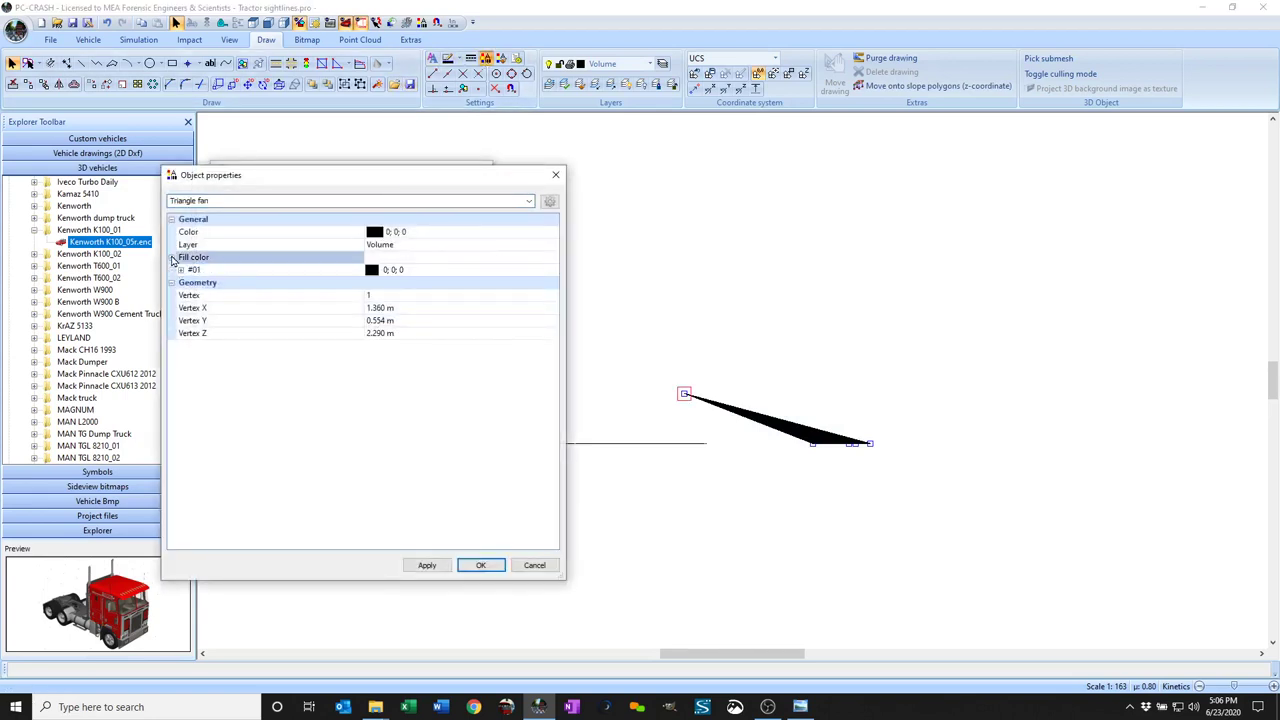
pyautogui.click(415, 271)
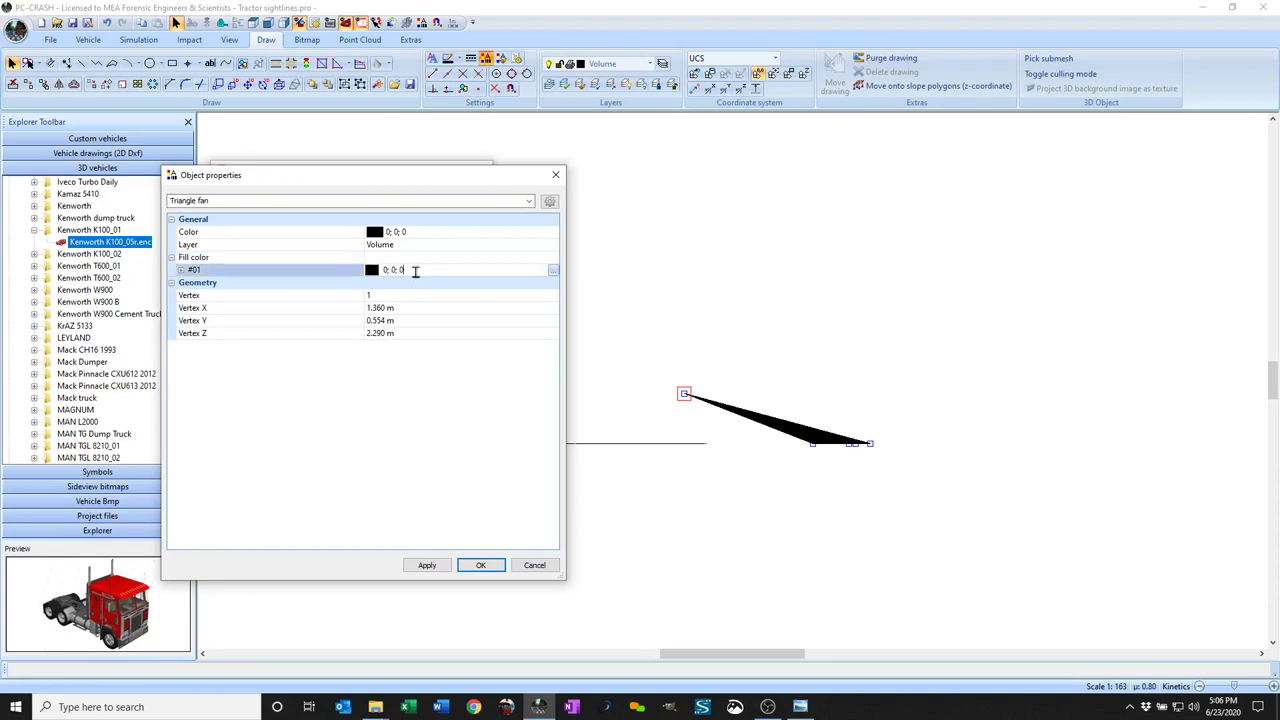
pyautogui.click(553, 270)
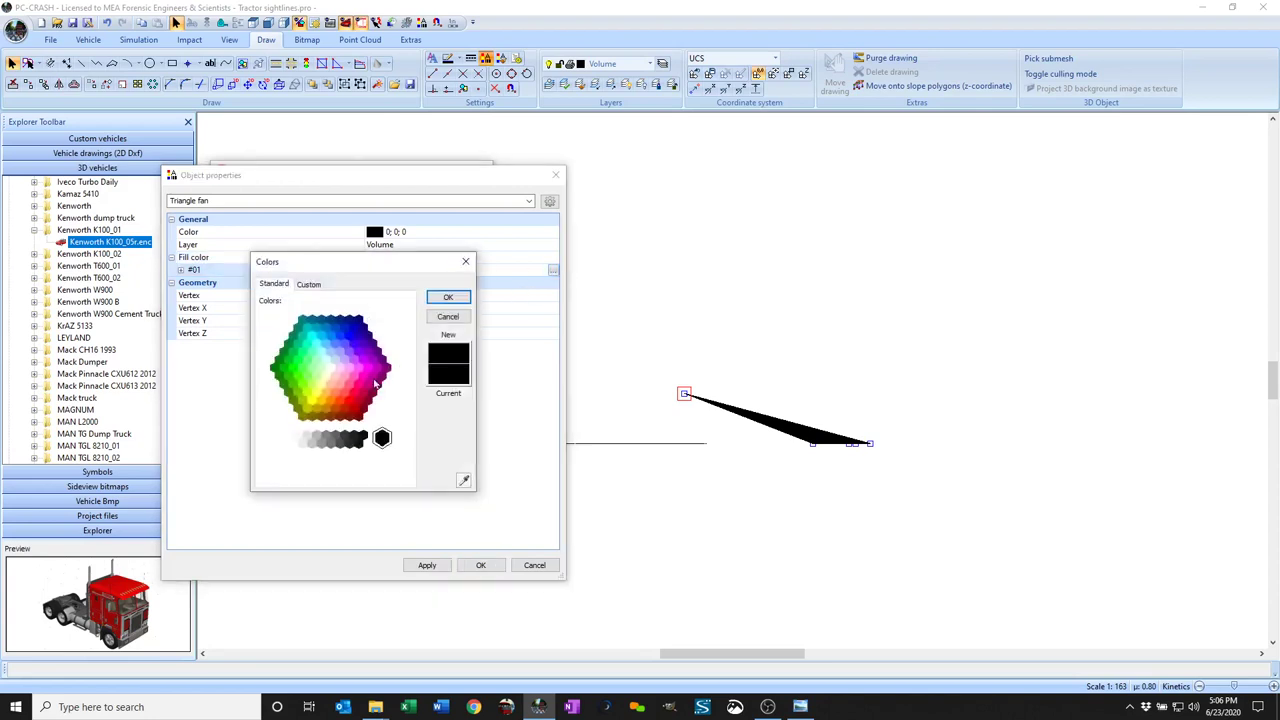
pyautogui.click(349, 337)
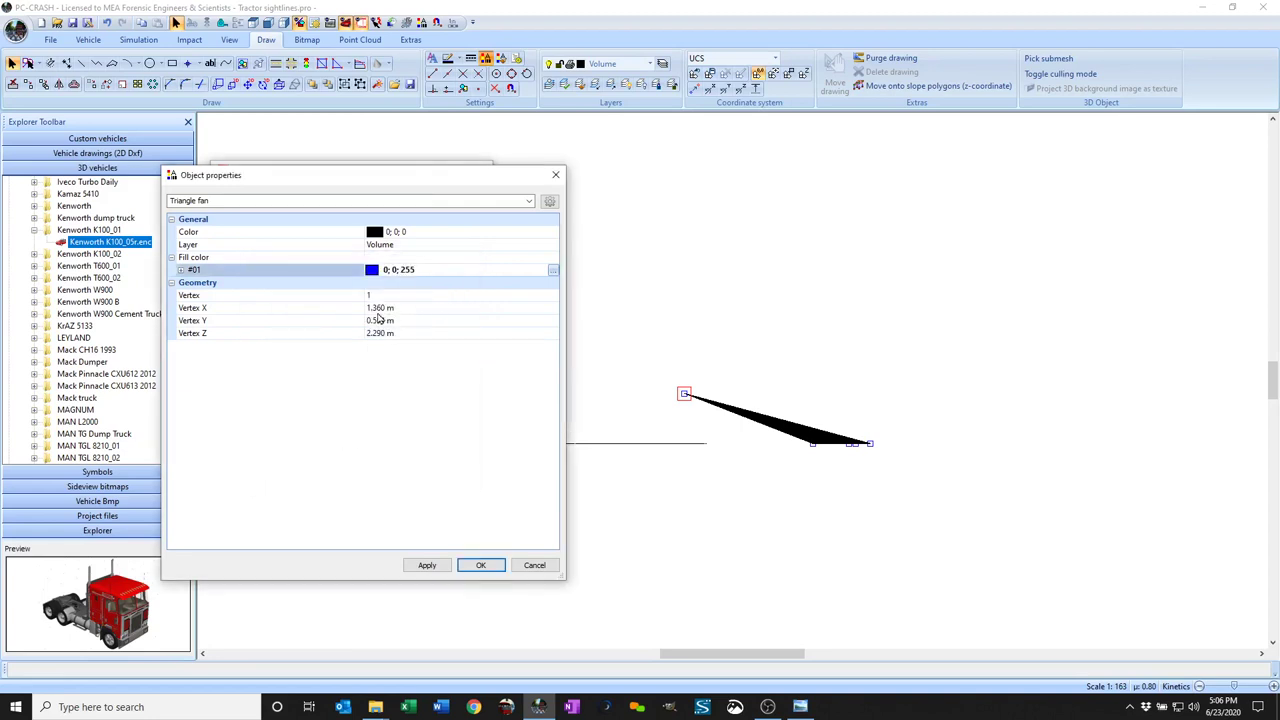
pyautogui.click(427, 567)
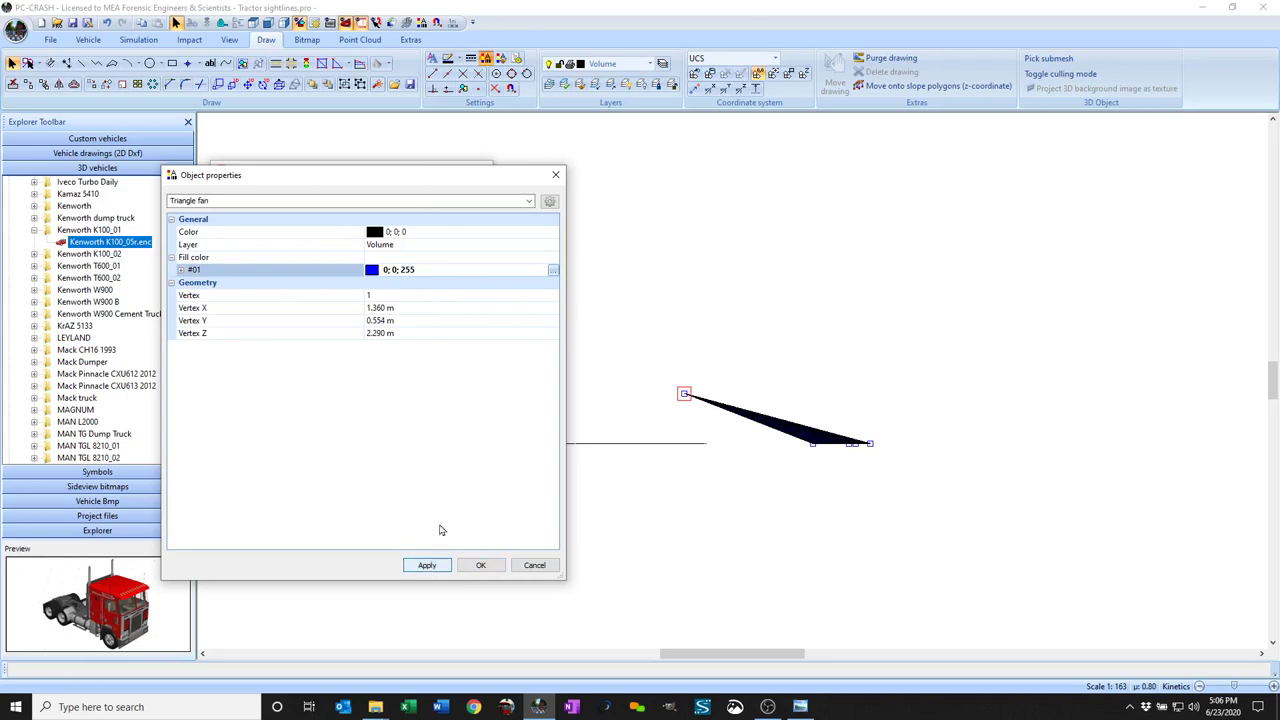
# Step: Make the triangle fan's outline colour blue
pyautogui.click(420, 233)
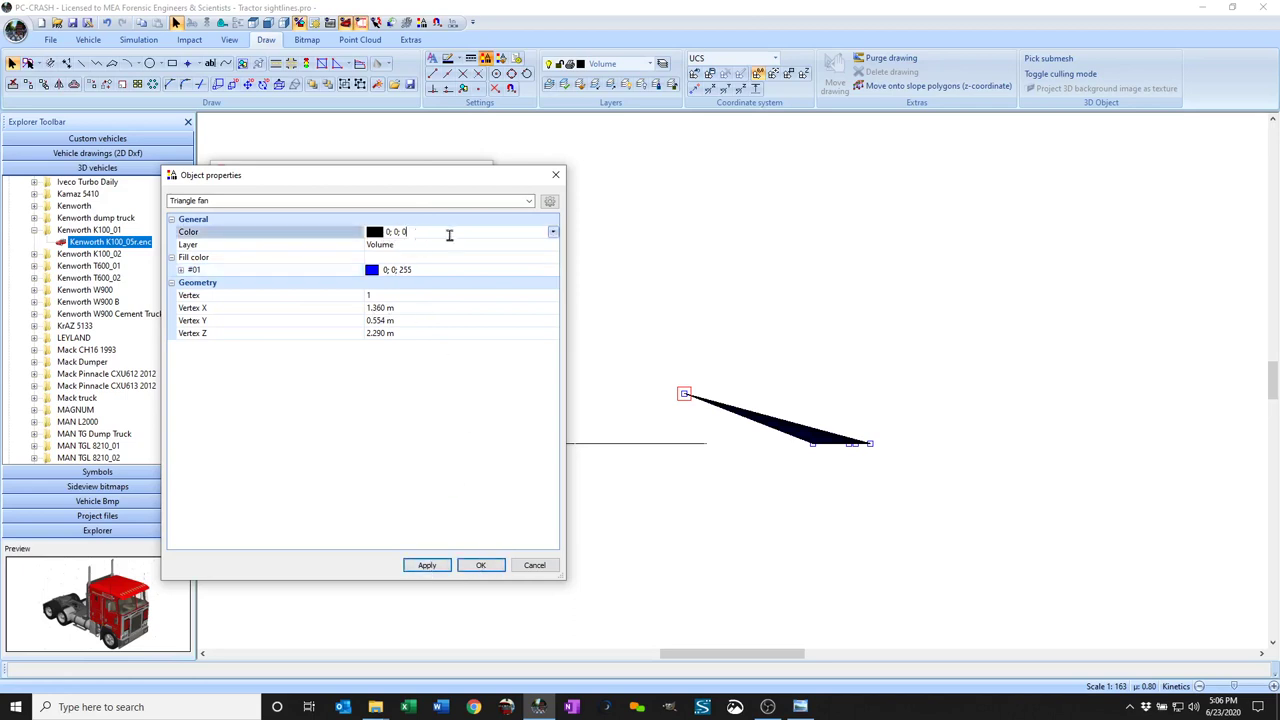
pyautogui.click(552, 232)
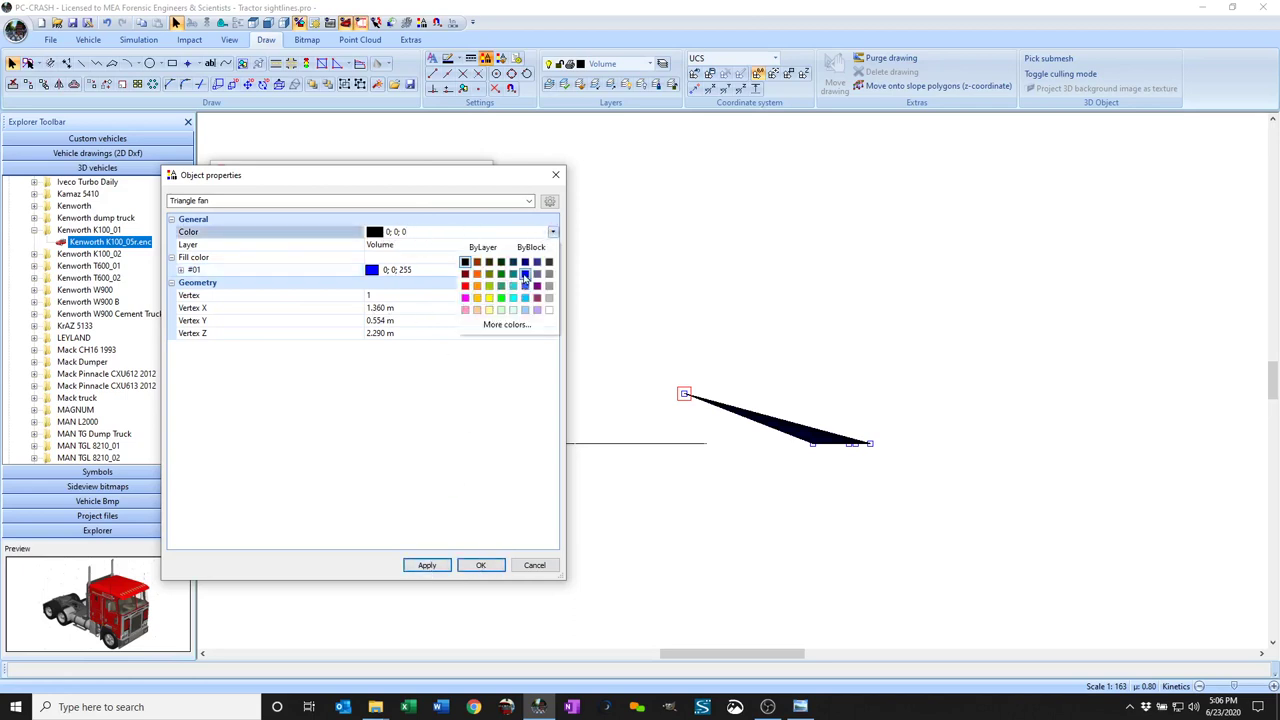
pyautogui.click(524, 275)
pyautogui.click(428, 566)
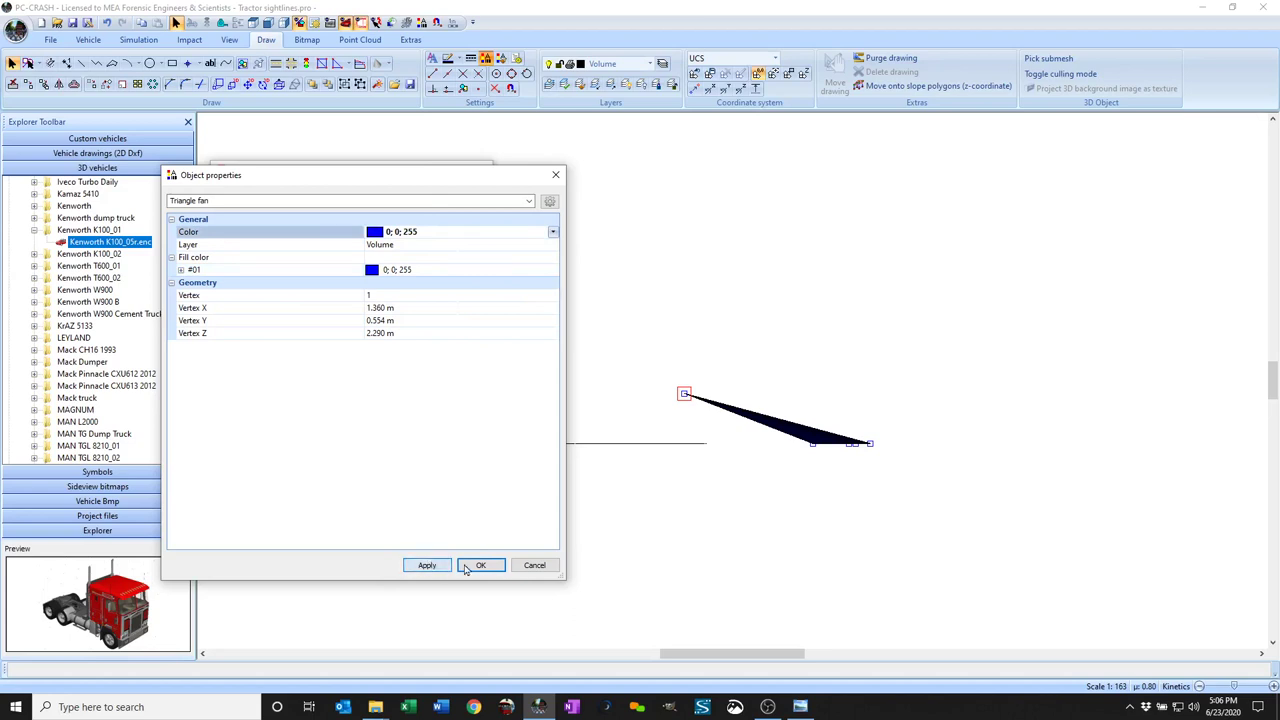
# Step: Set the fill transparency to 169 and close Object properties
pyautogui.click(181, 270)
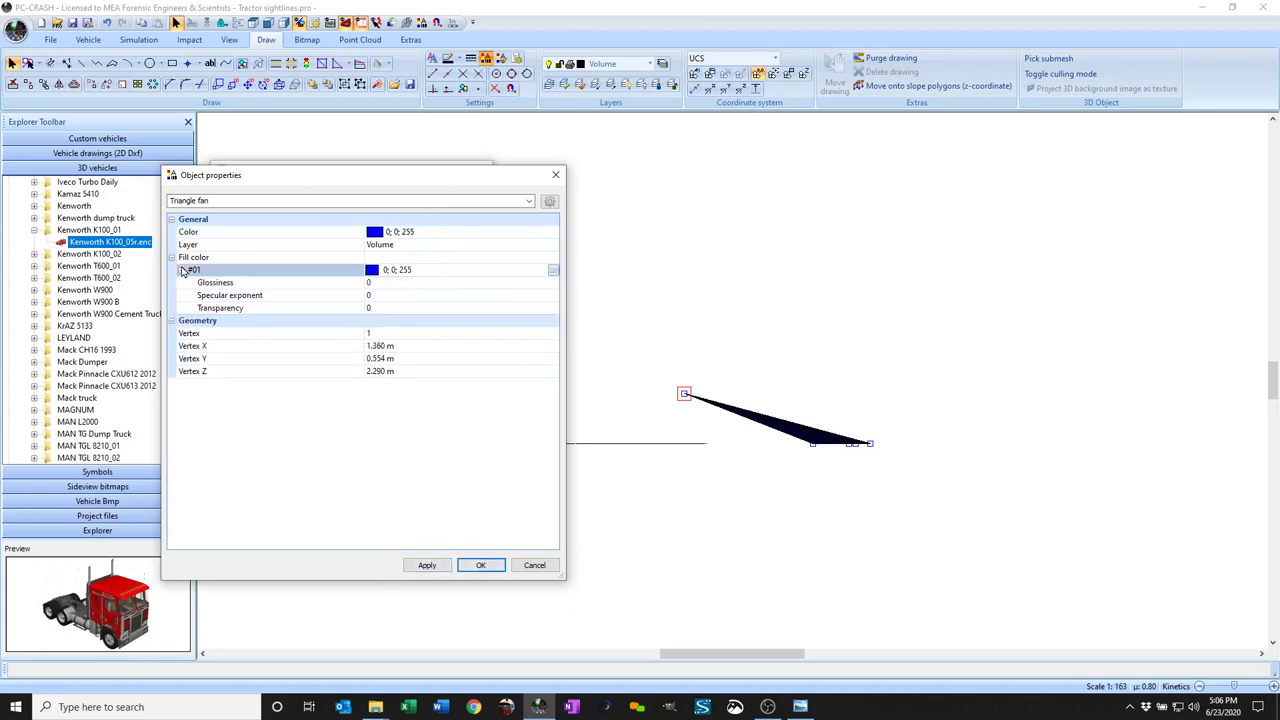
pyautogui.click(387, 309)
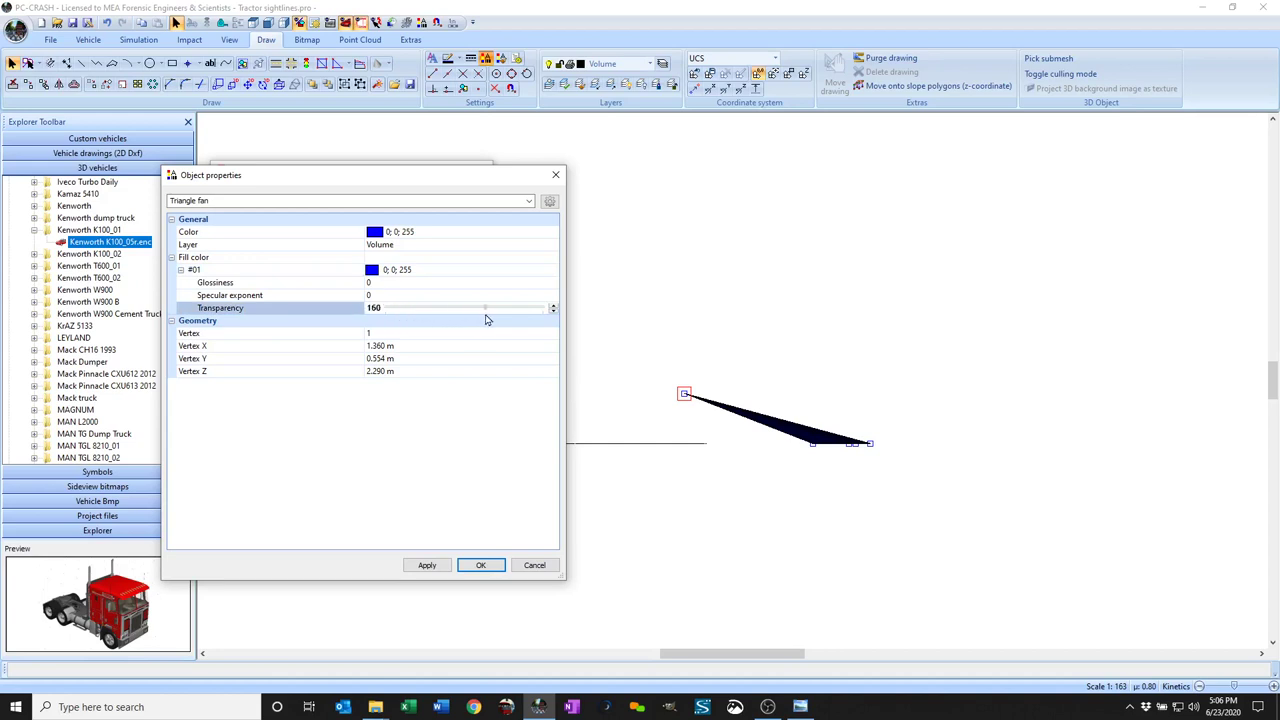
pyautogui.click(437, 570)
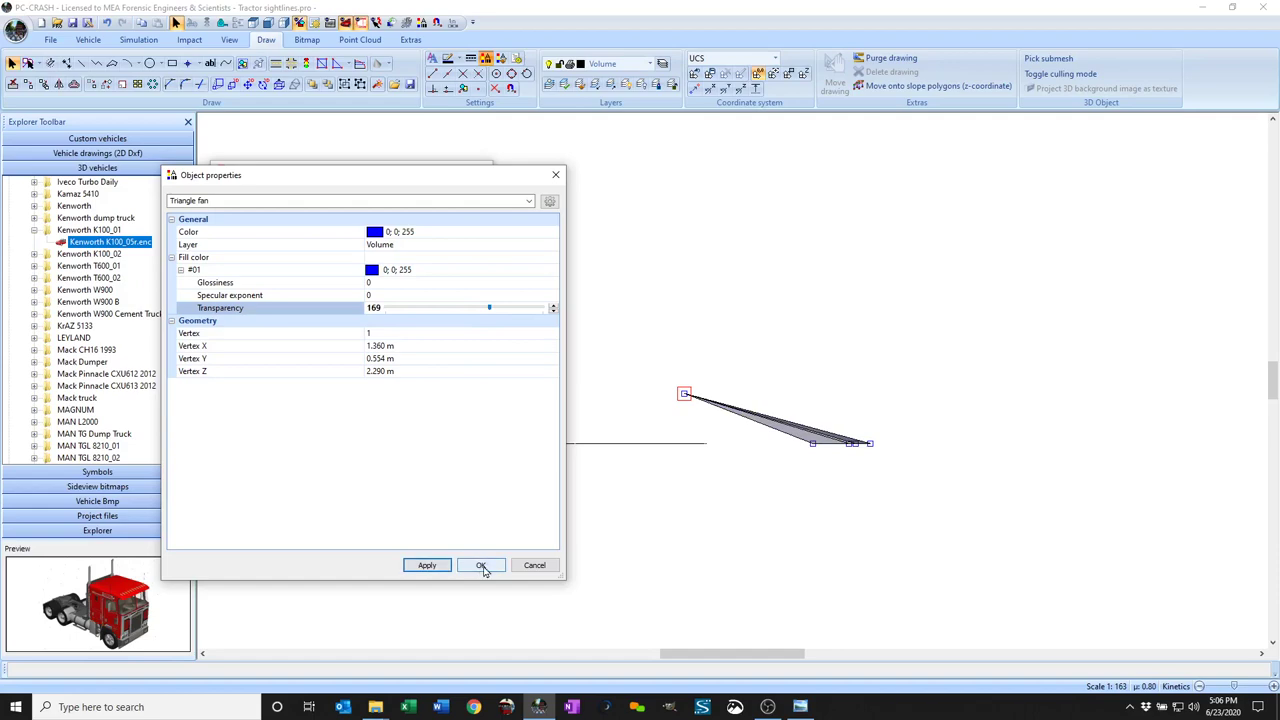
pyautogui.click(481, 566)
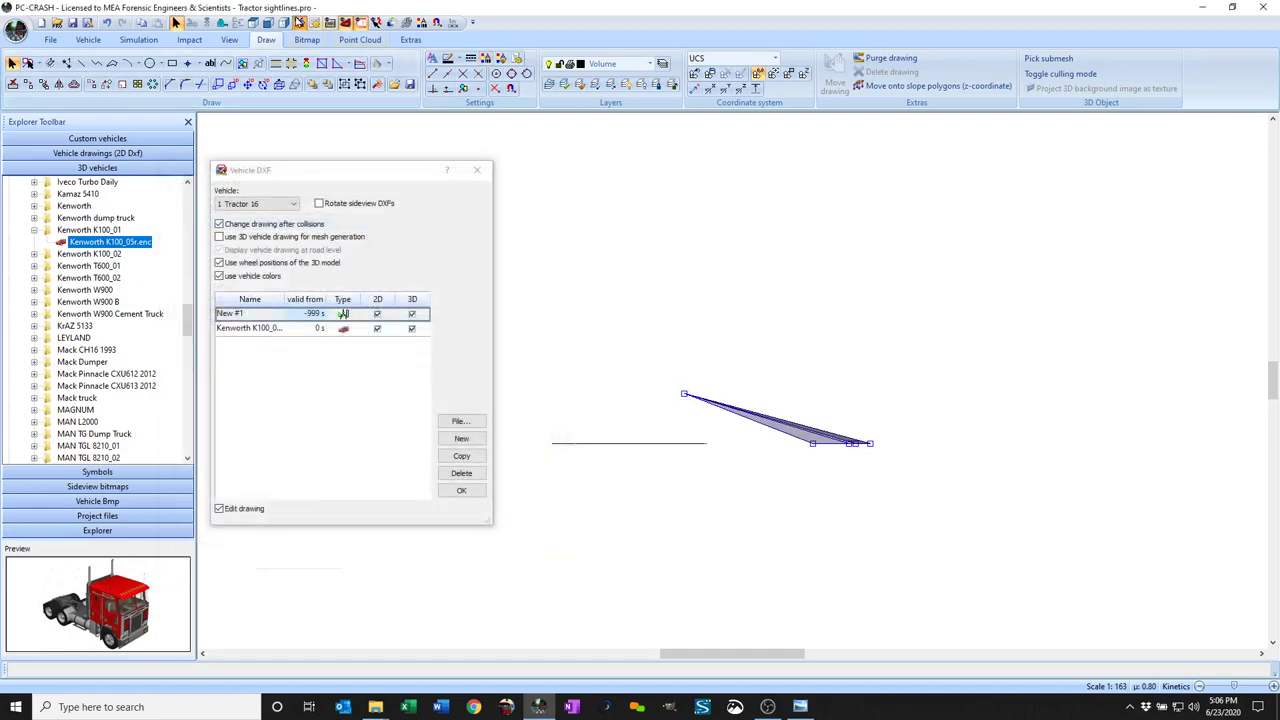
# Step: In top view, raise the fan's fill transparency to 214 and close Vehicle DXF
pyautogui.click(254, 24)
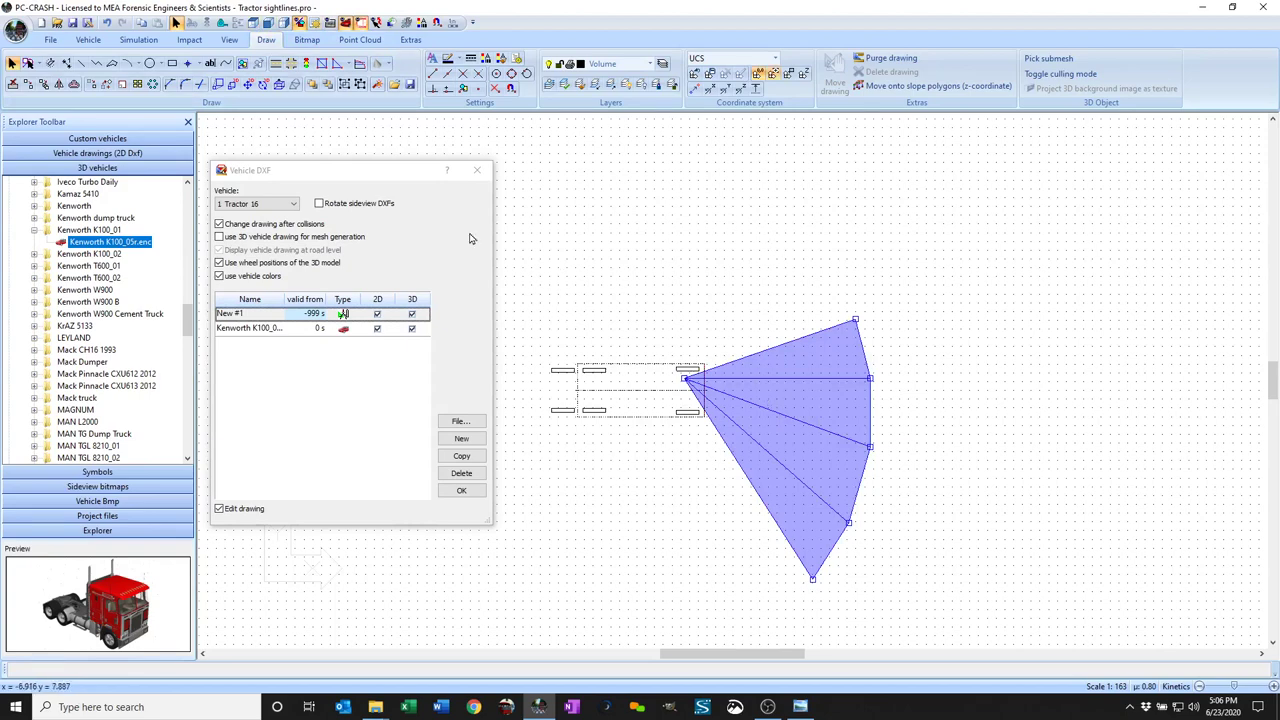
pyautogui.click(485, 60)
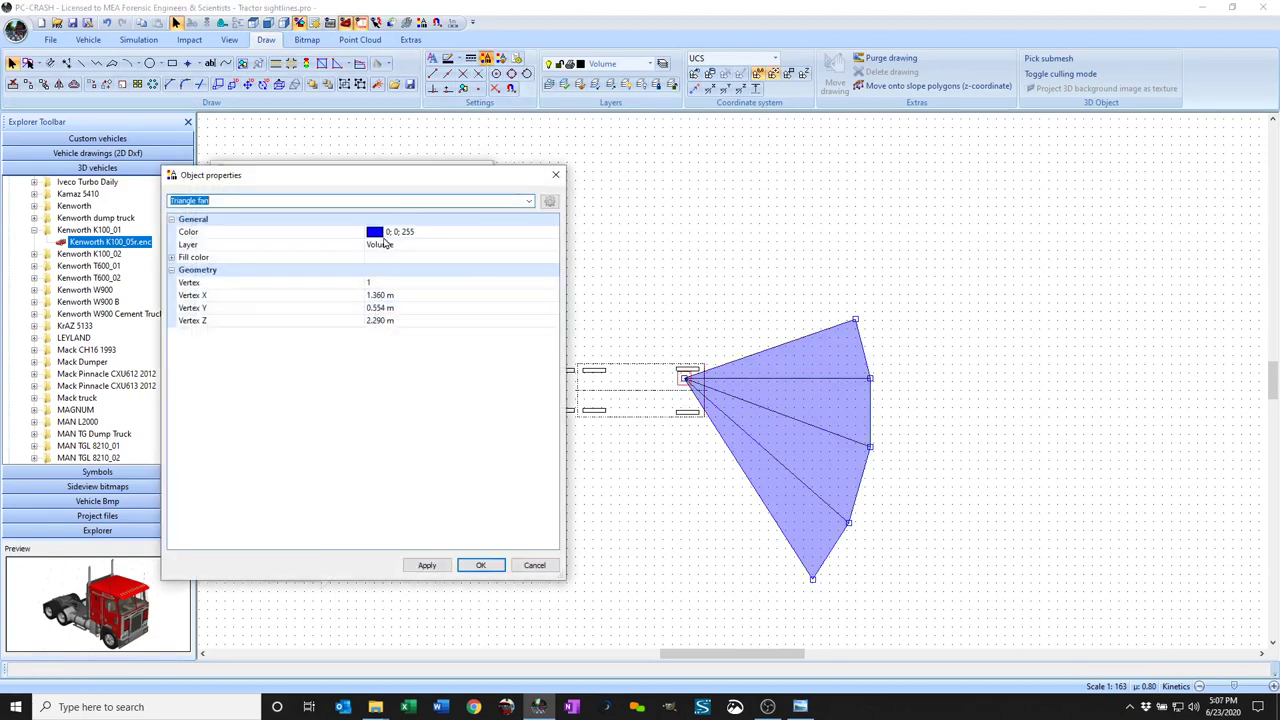
pyautogui.click(437, 236)
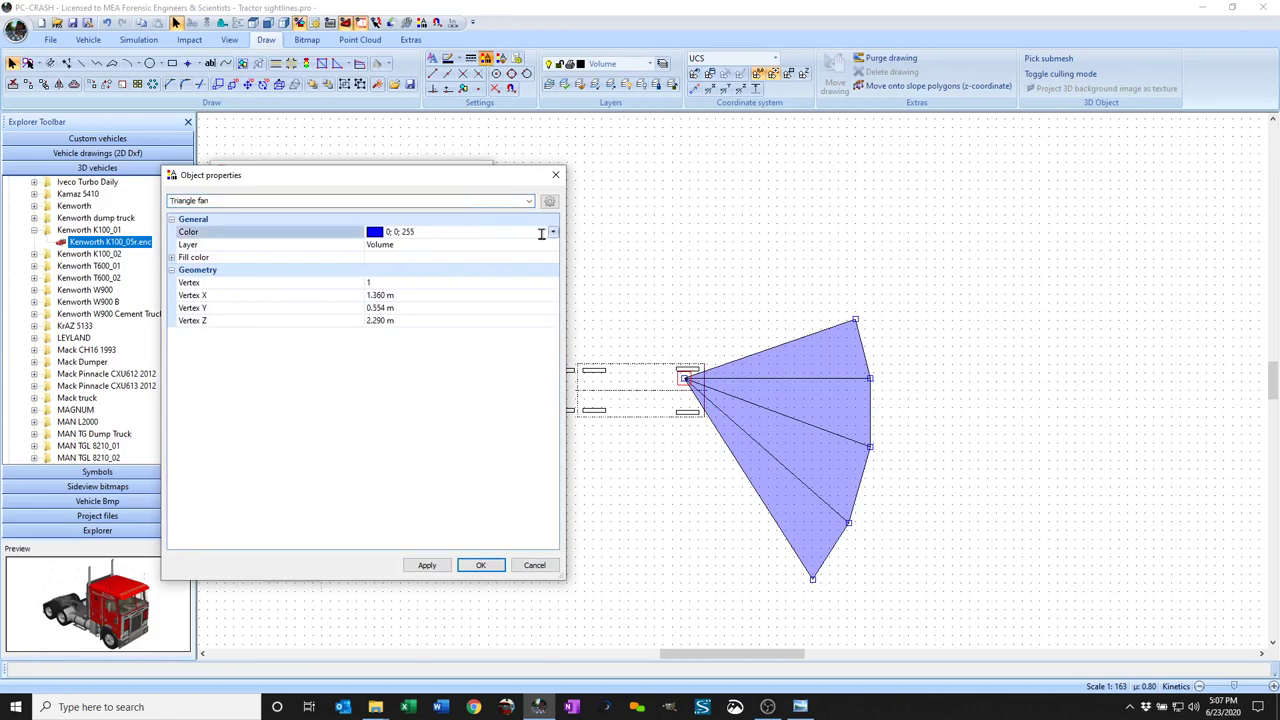
pyautogui.click(172, 258)
pyautogui.click(182, 270)
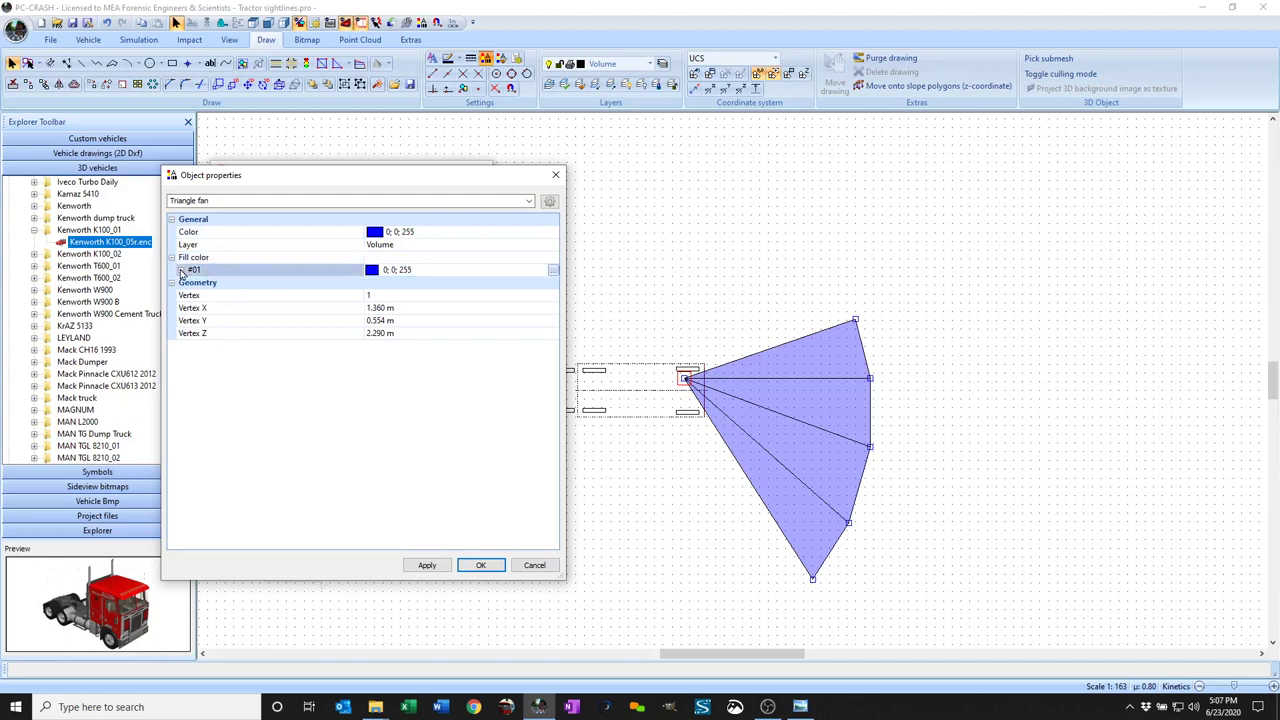
pyautogui.click(392, 310)
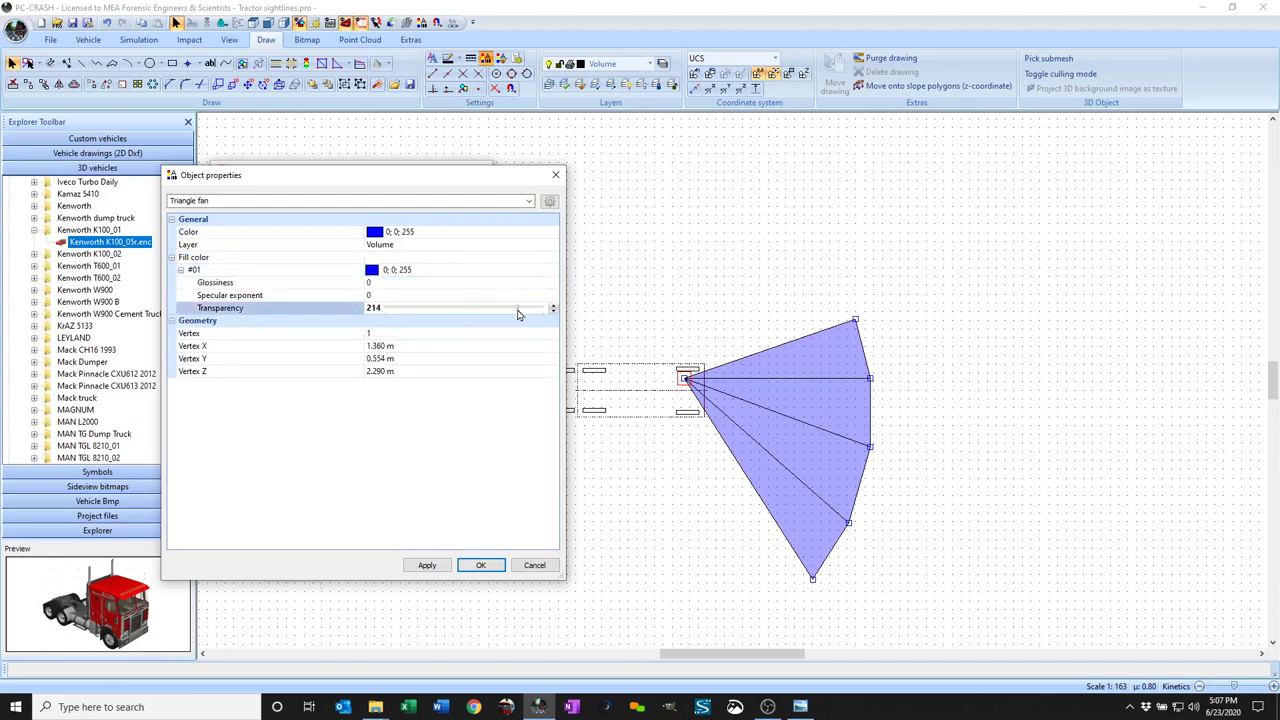
pyautogui.click(440, 567)
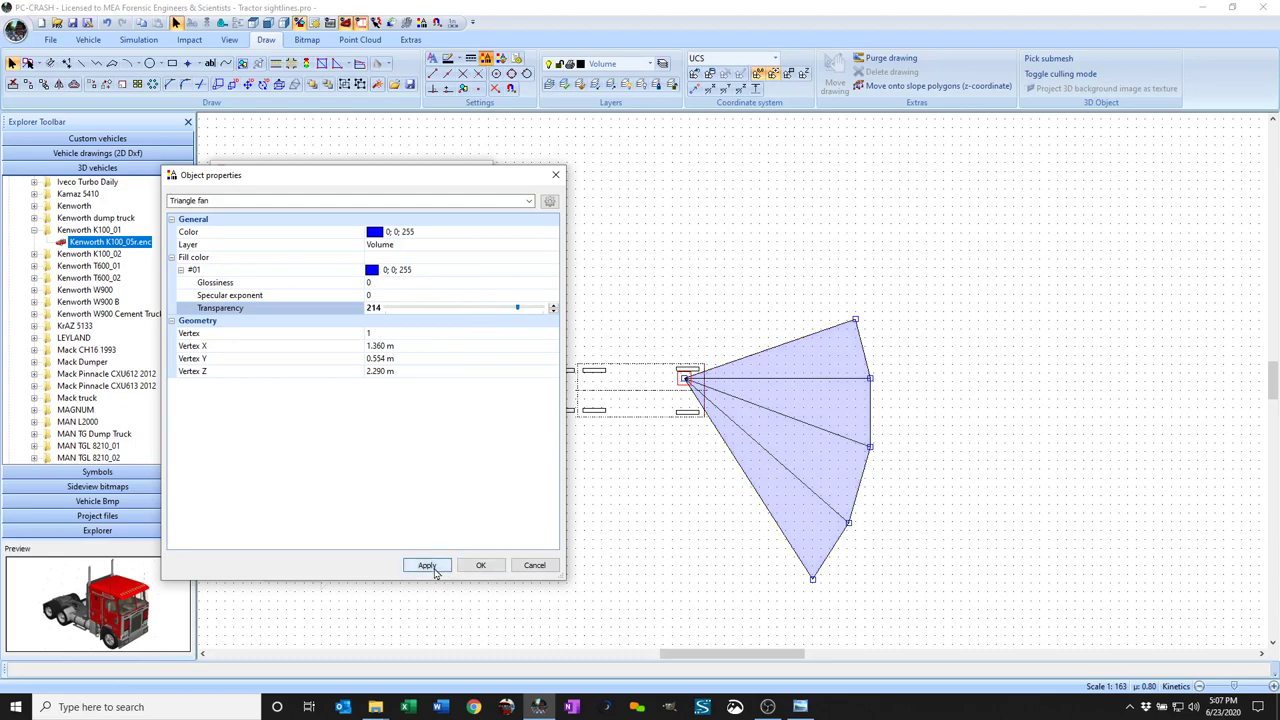
pyautogui.click(483, 567)
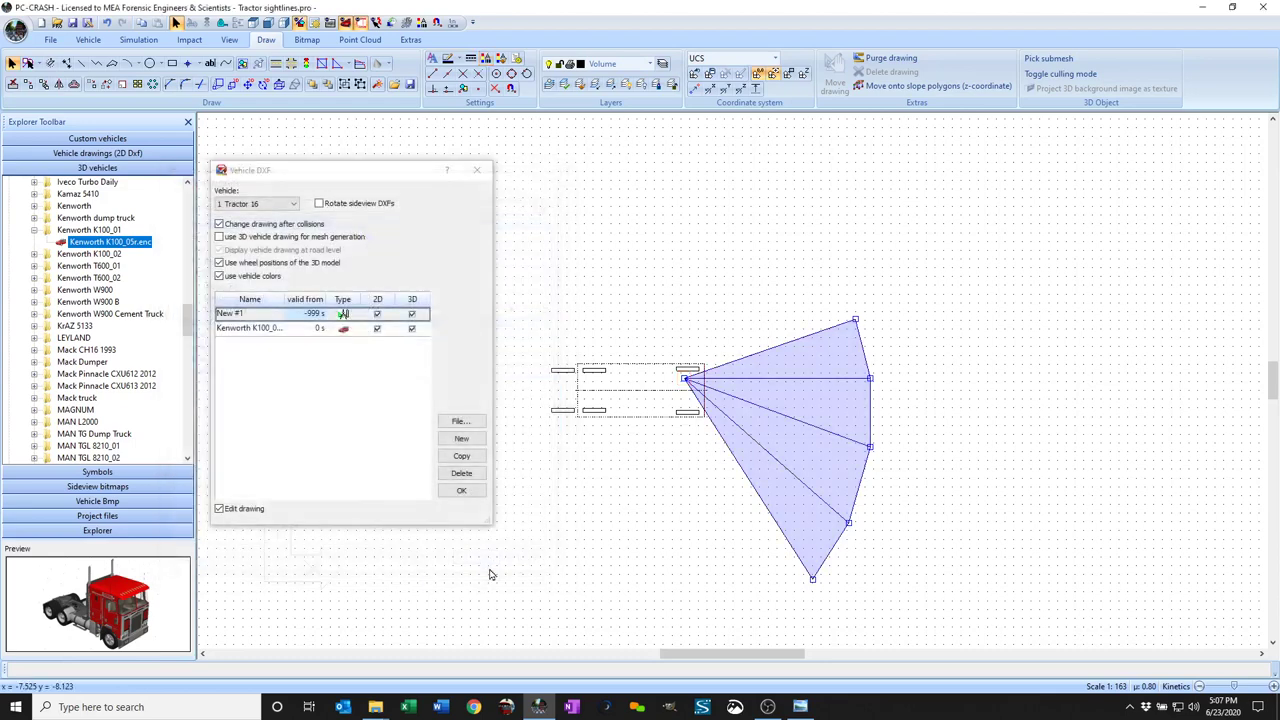
pyautogui.click(462, 491)
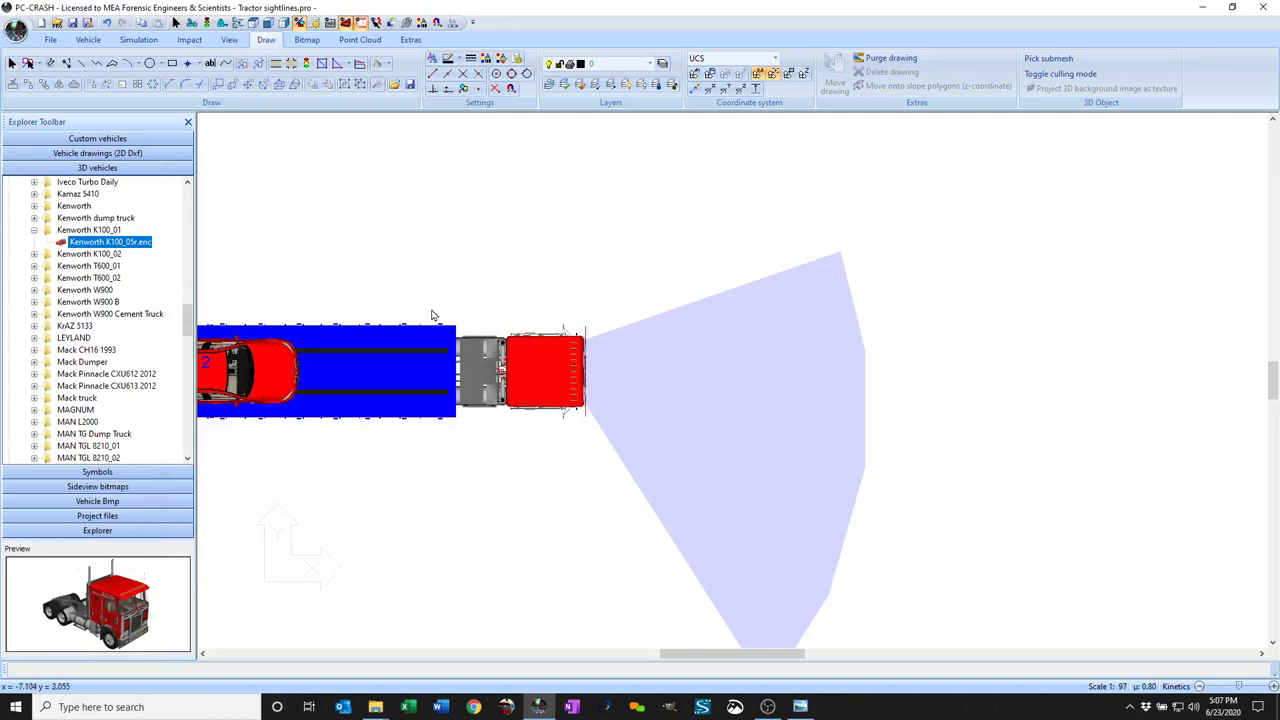
# Step: Open 3D Visualization with F9, orbit around the truck's front and zoom out
pyautogui.press('F9')
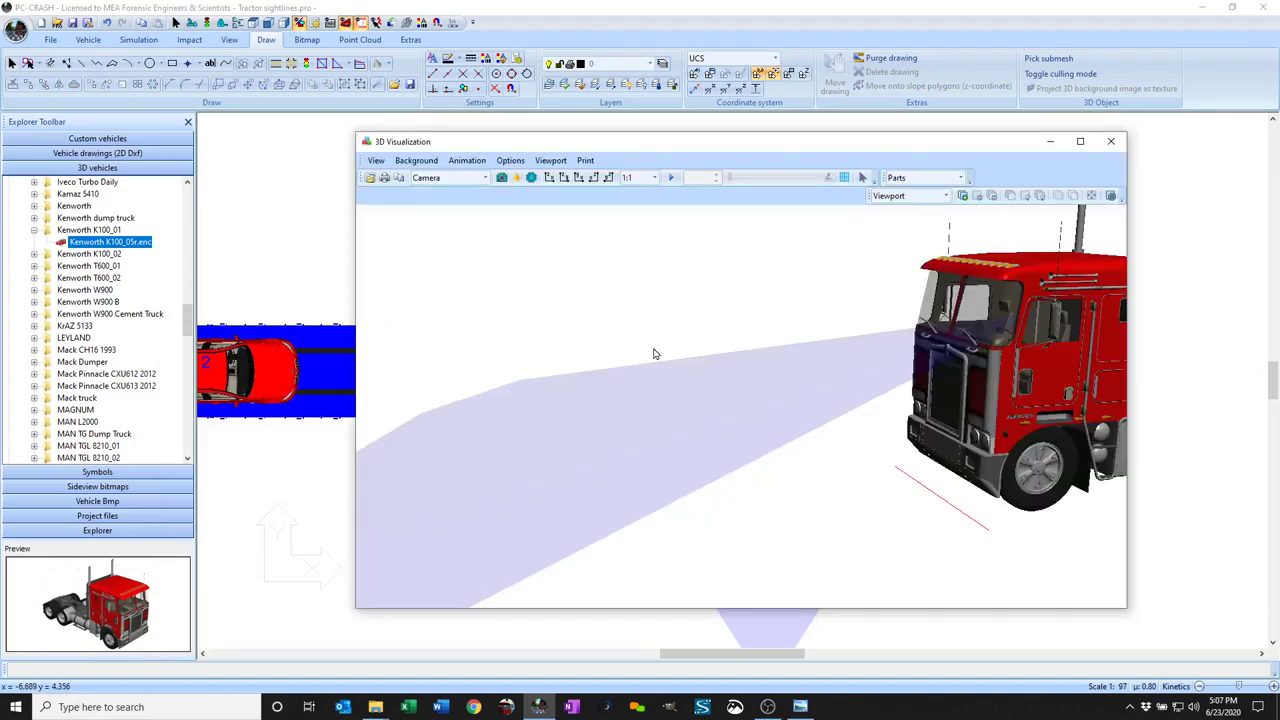
pyautogui.moveTo(655, 354); pyautogui.dragTo(828, 370)
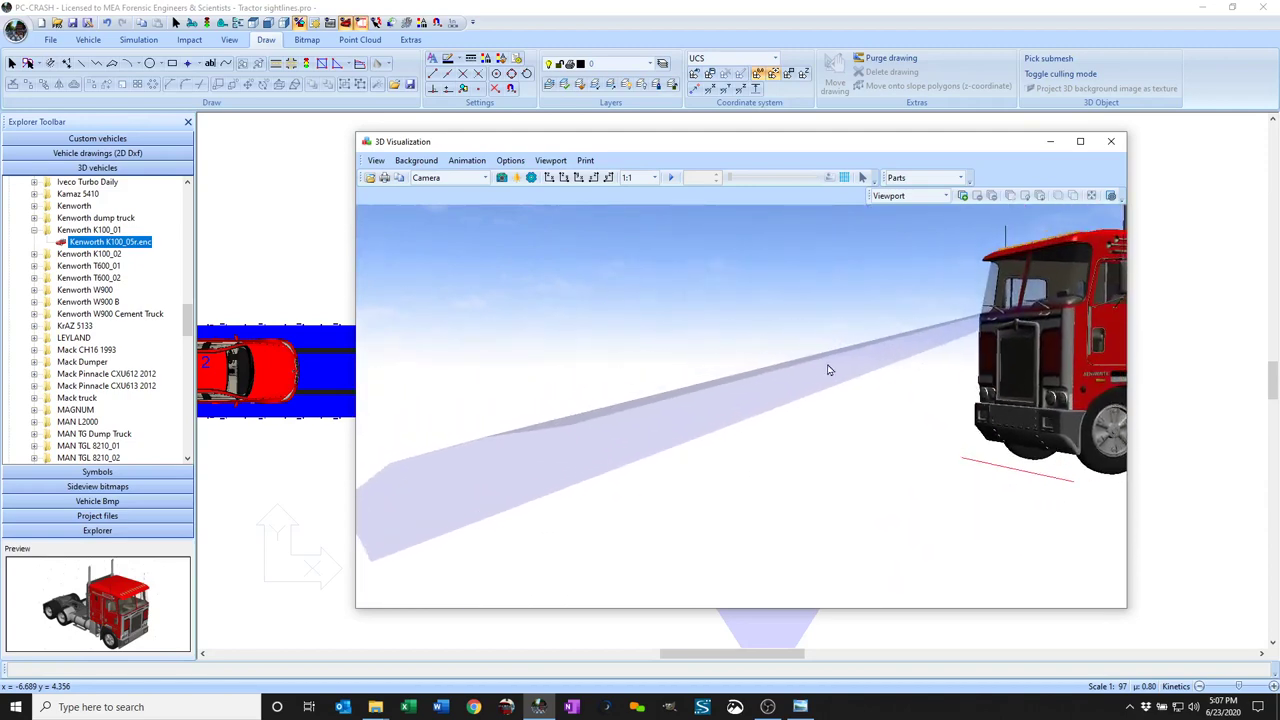
pyautogui.scroll(-5, 828, 370)
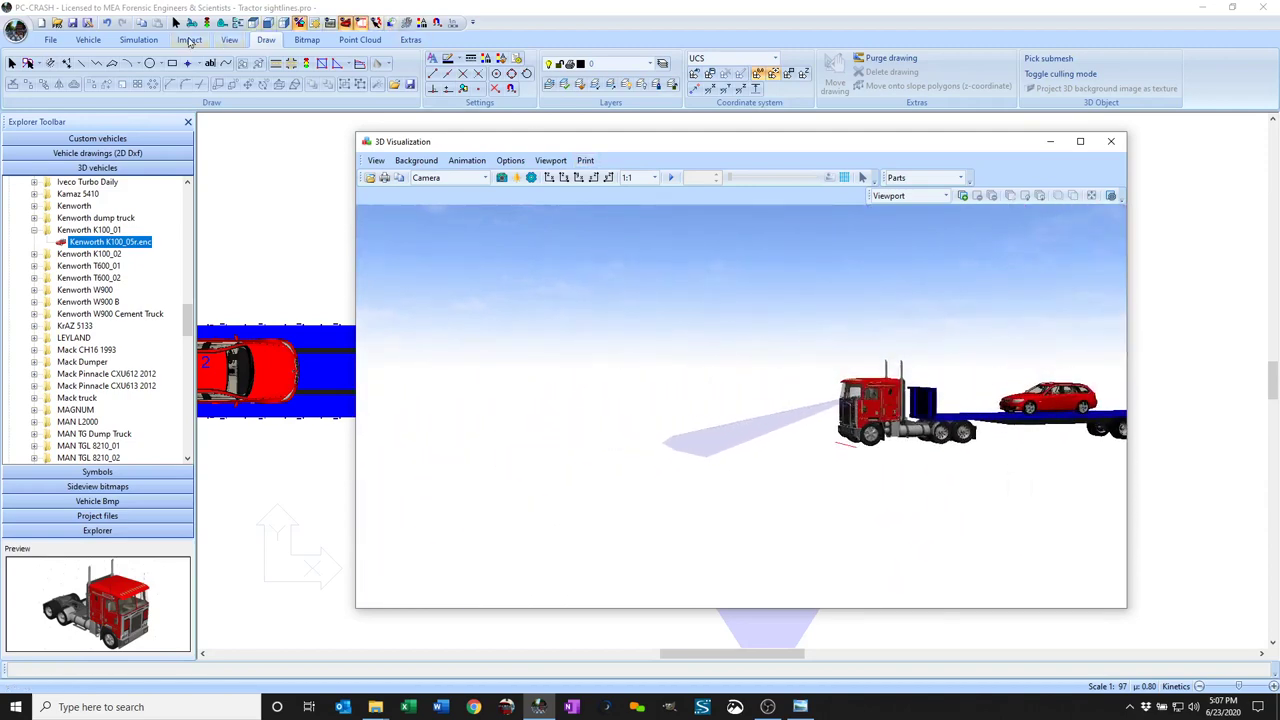
# Step: Play the simulation to 13.935 s while orbiting the 3D camera around truck, trailer and car
pyautogui.click(148, 41)
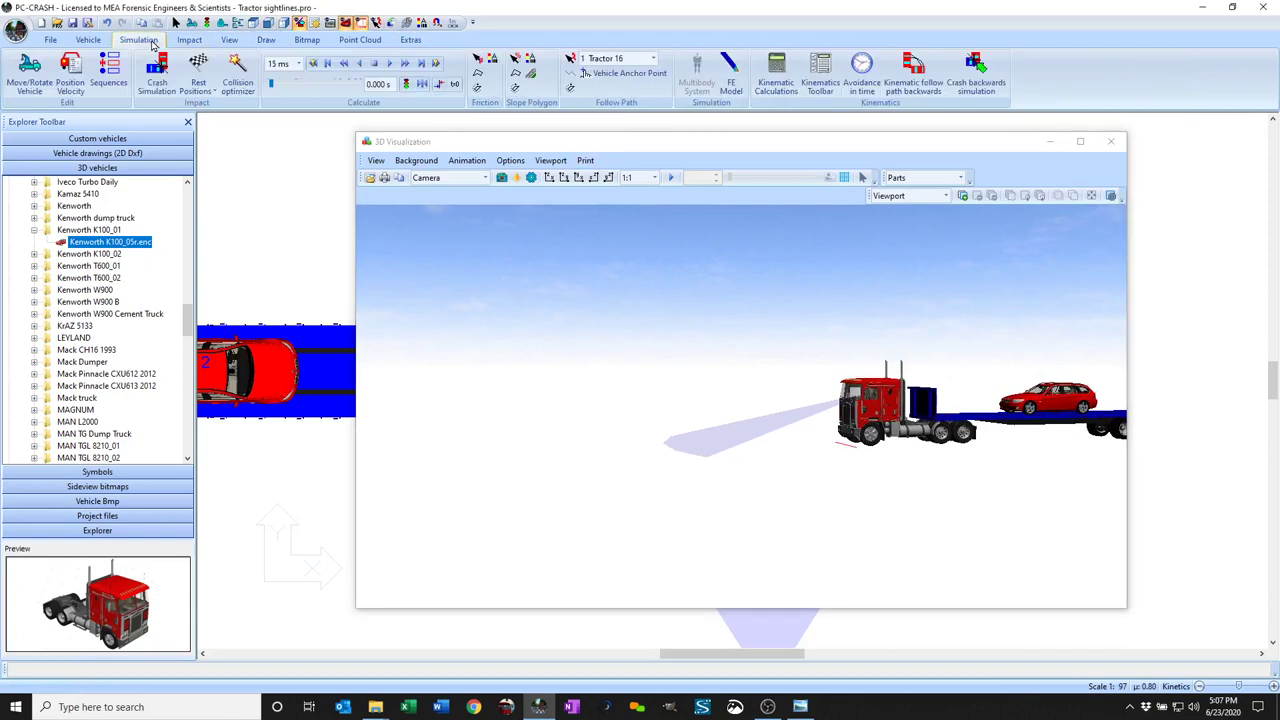
pyautogui.click(670, 179)
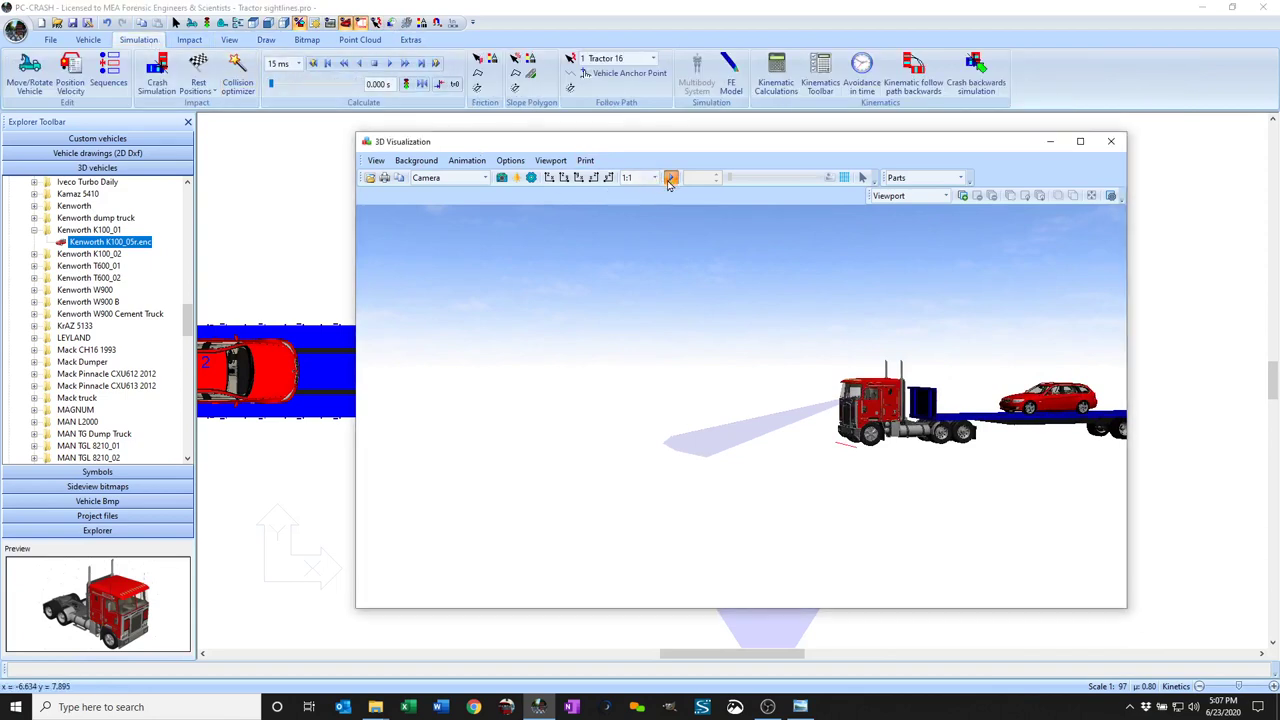
pyautogui.click(405, 66)
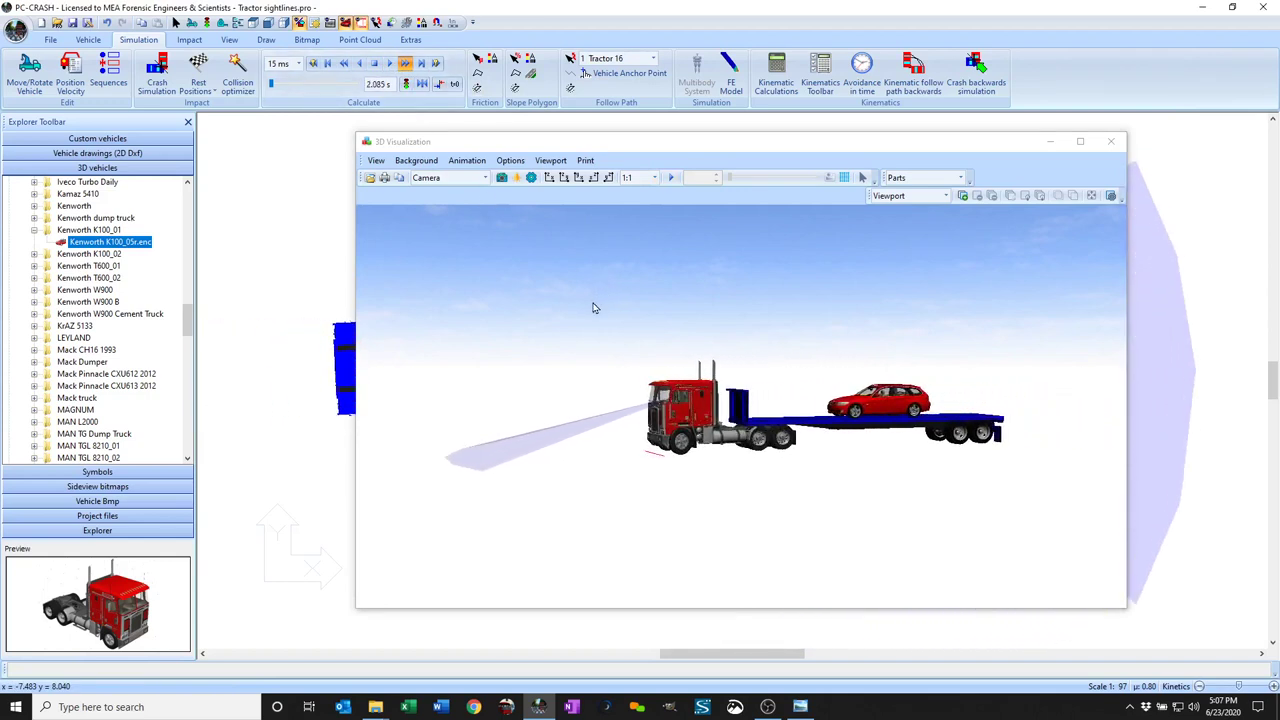
pyautogui.click(614, 342)
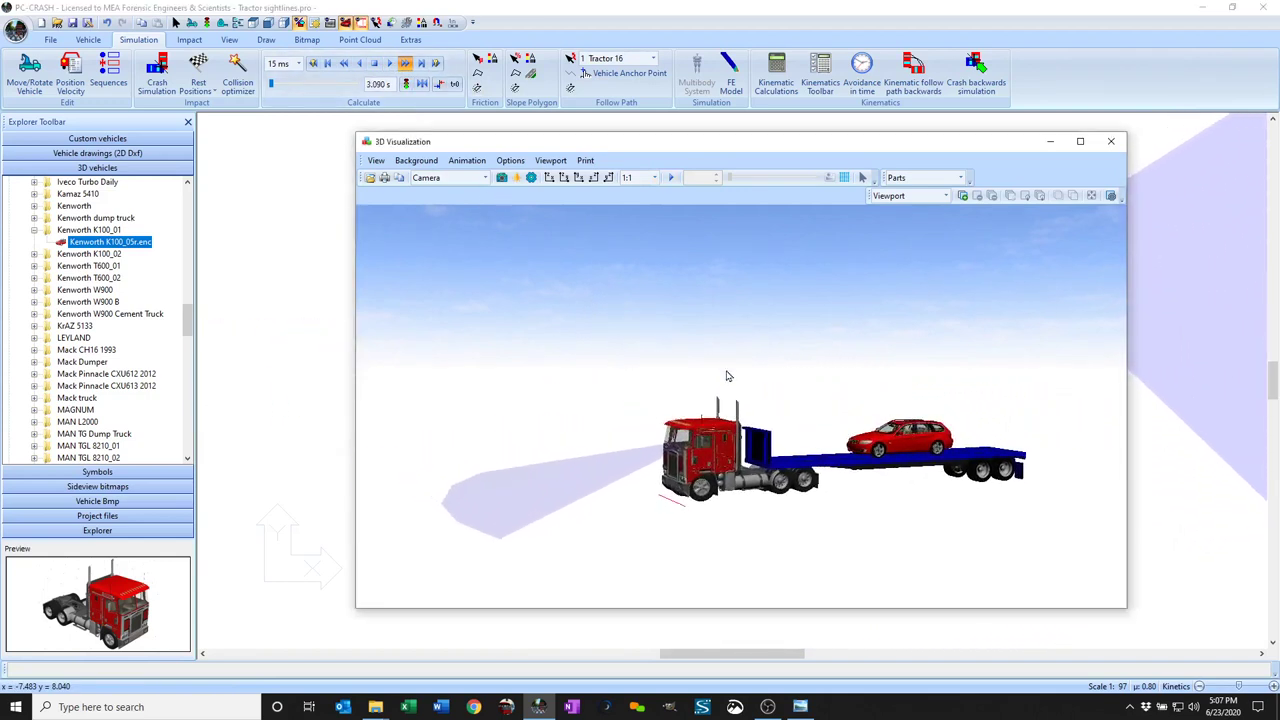
pyautogui.moveTo(663, 374); pyautogui.dragTo(816, 304)
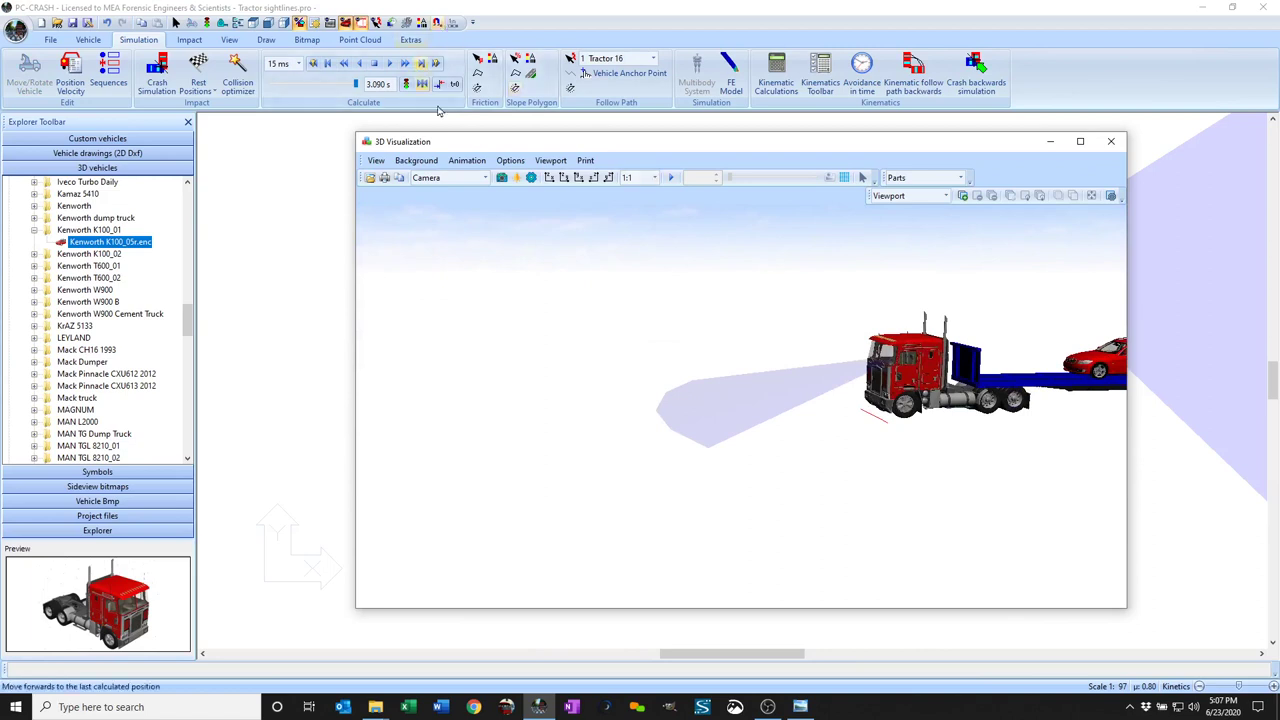
pyautogui.moveTo(680, 295); pyautogui.dragTo(497, 337)
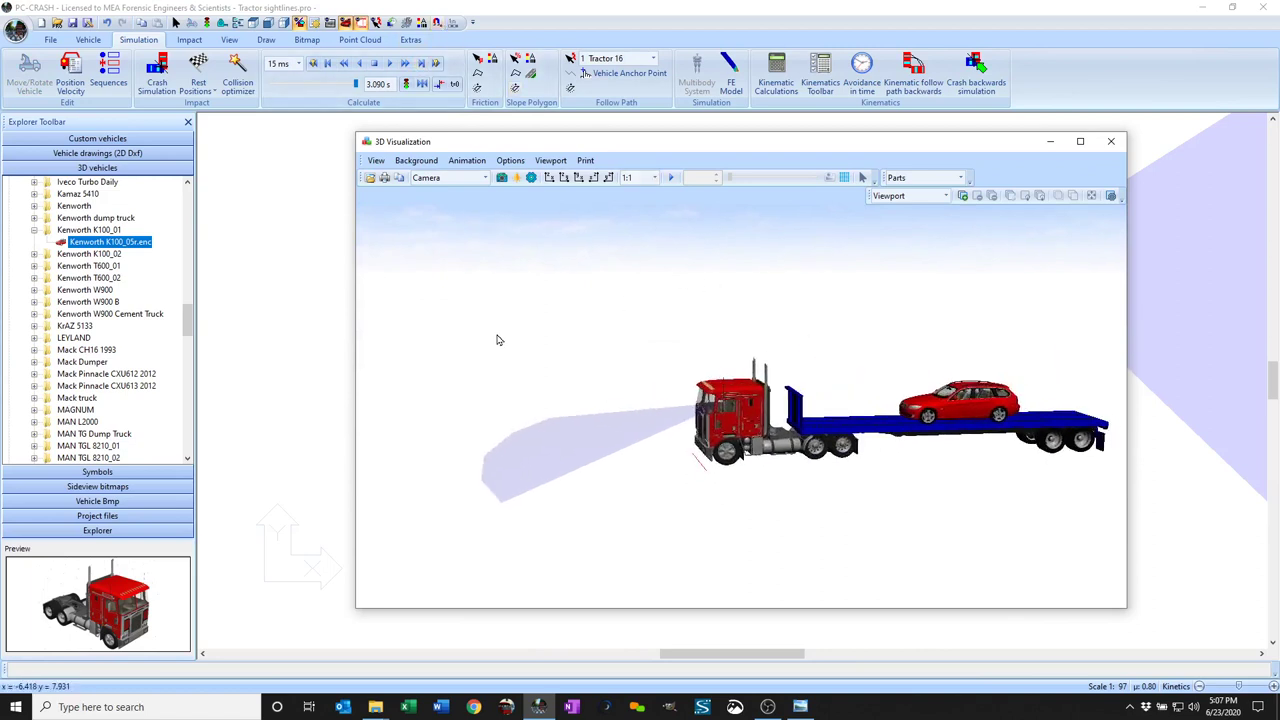
pyautogui.click(404, 62)
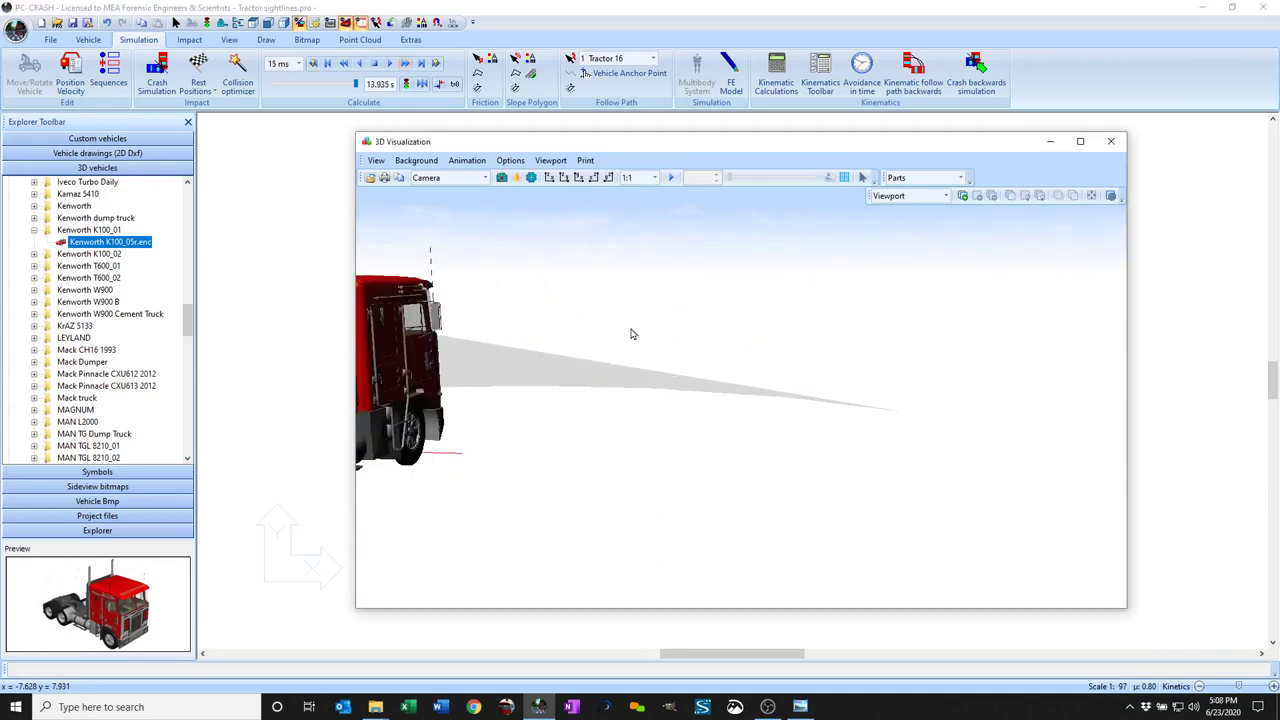
pyautogui.moveTo(713, 302); pyautogui.dragTo(877, 290)
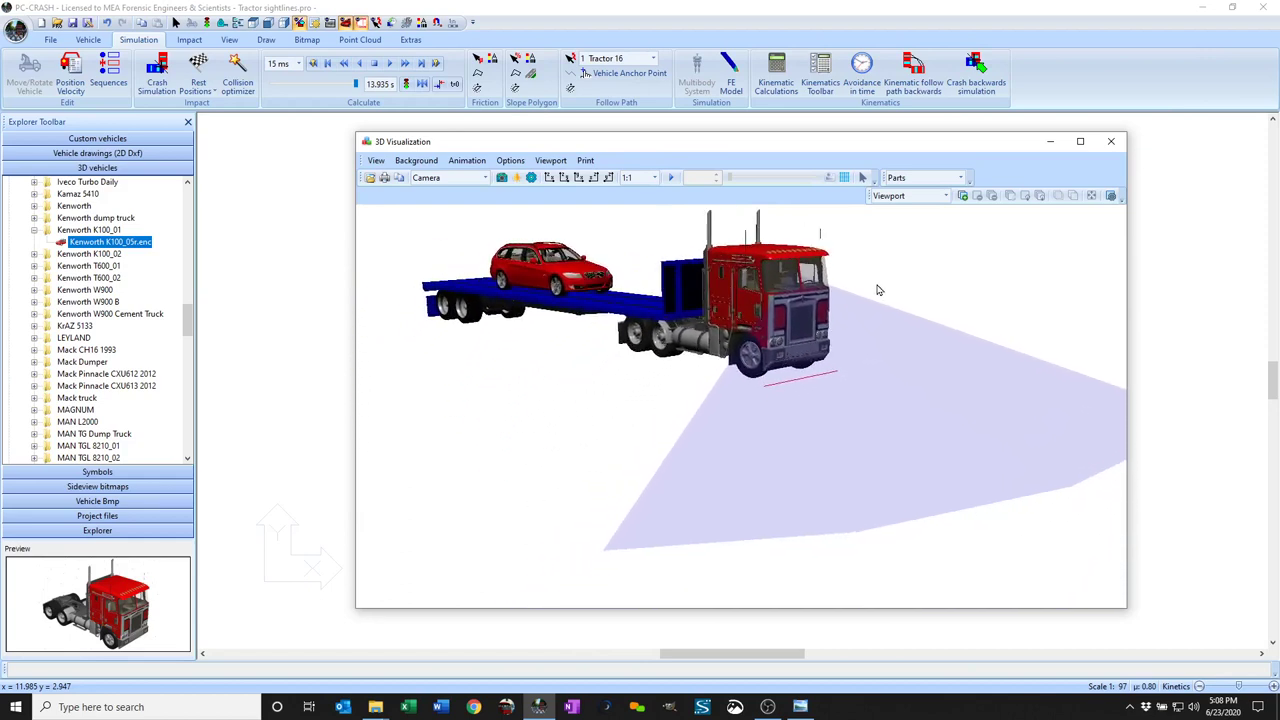